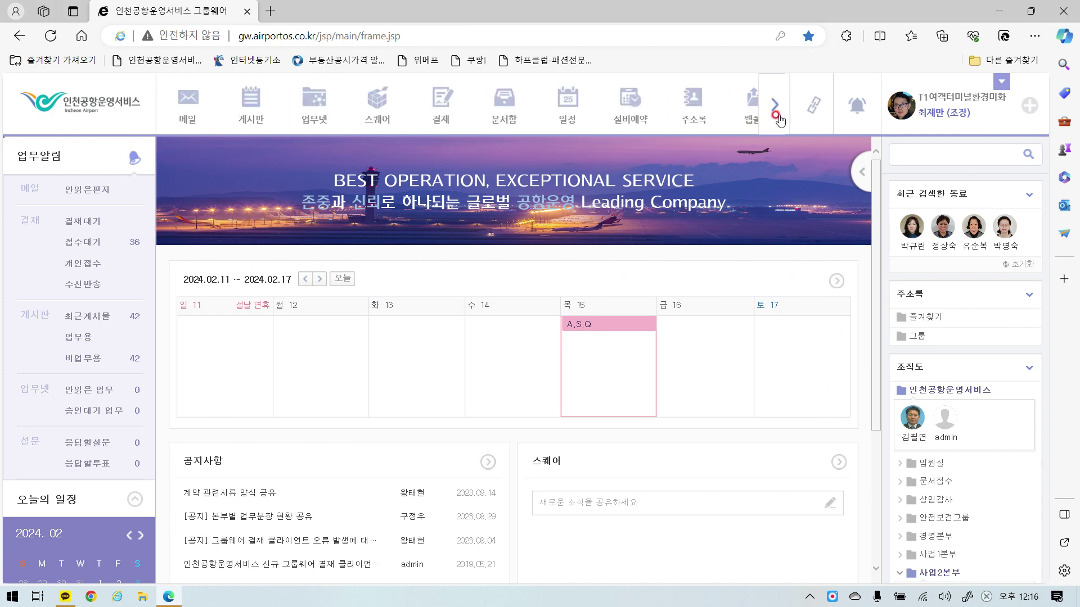
# Step: Open the ERP system from the groupware and maximize its window
pyautogui.click(774, 107)
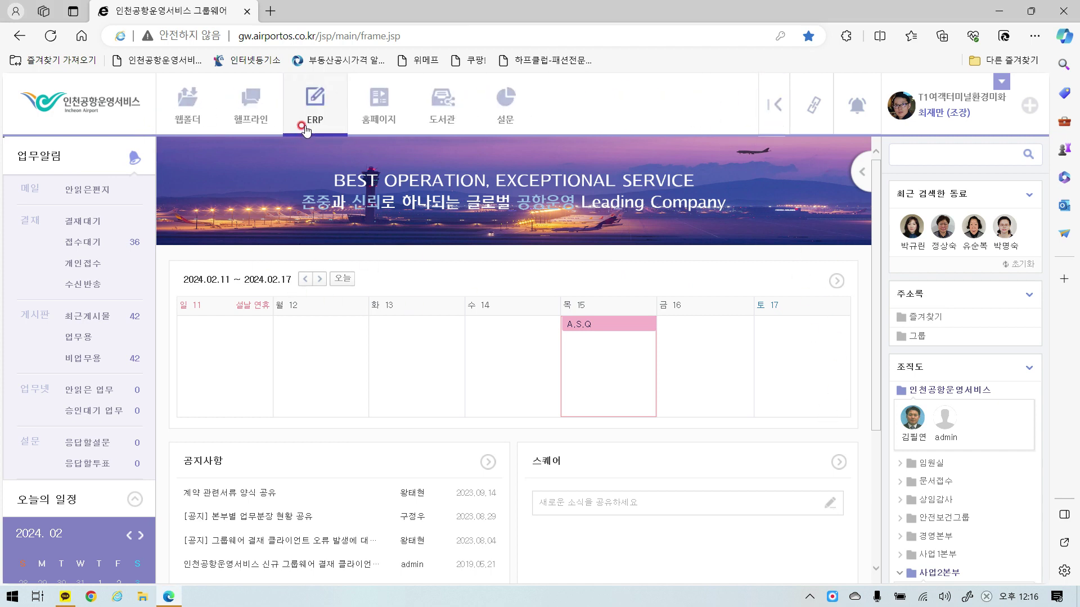
pyautogui.click(315, 112)
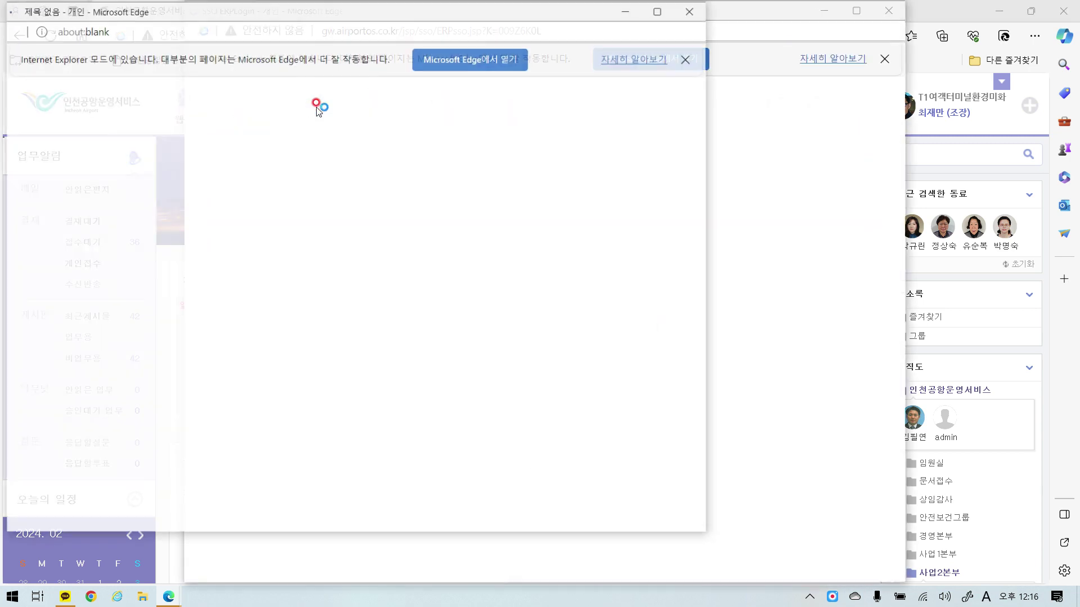
pyautogui.click(657, 14)
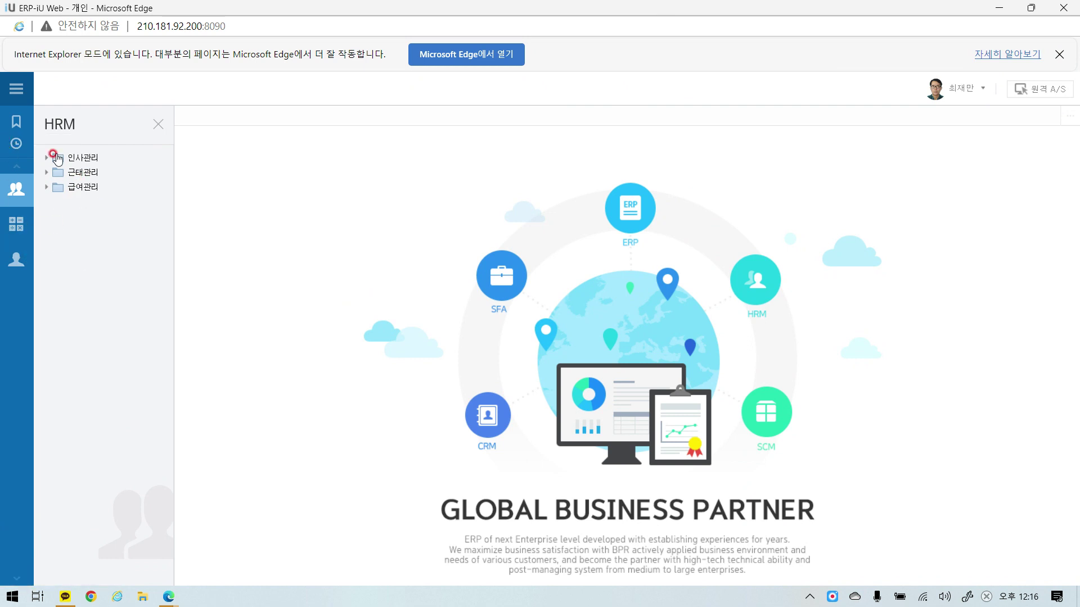
# Step: Open the 휴가신청 page under 근태관리 and retrieve the 2024 leave applications
pyautogui.click(89, 173)
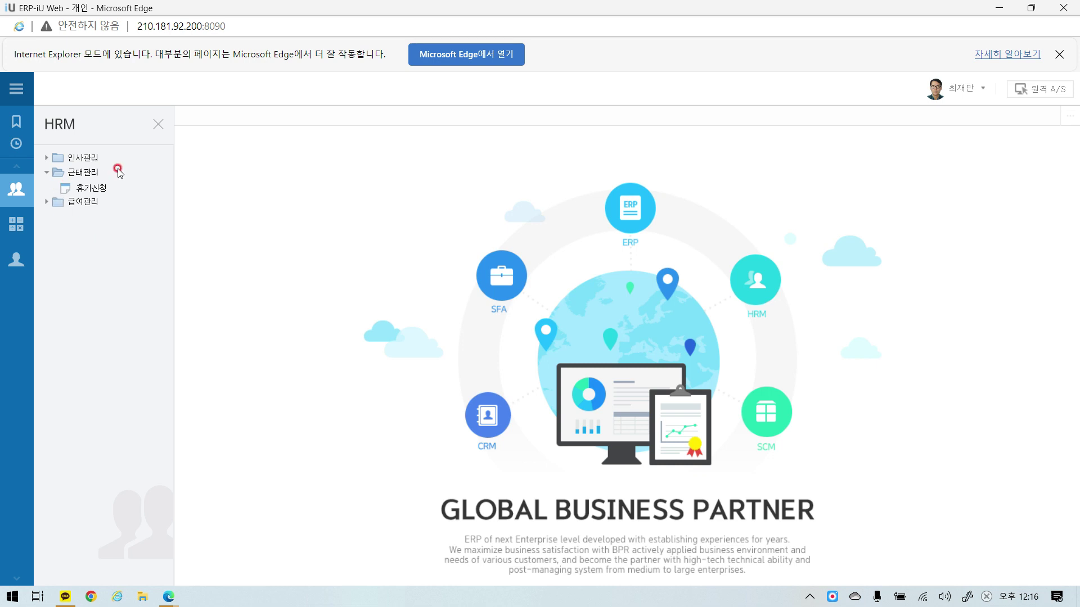
pyautogui.click(98, 190)
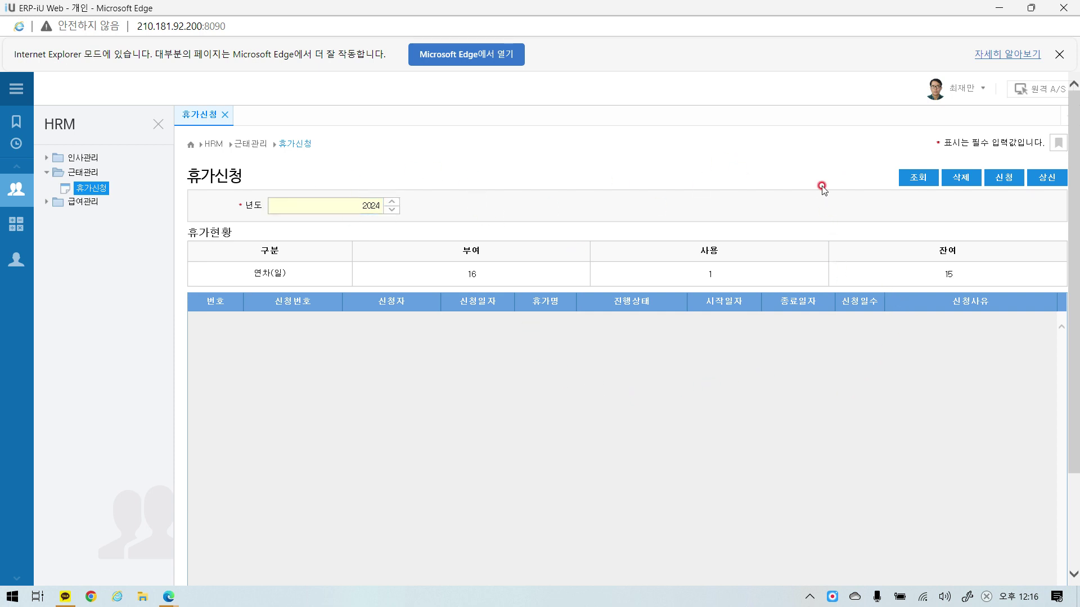
pyautogui.click(919, 177)
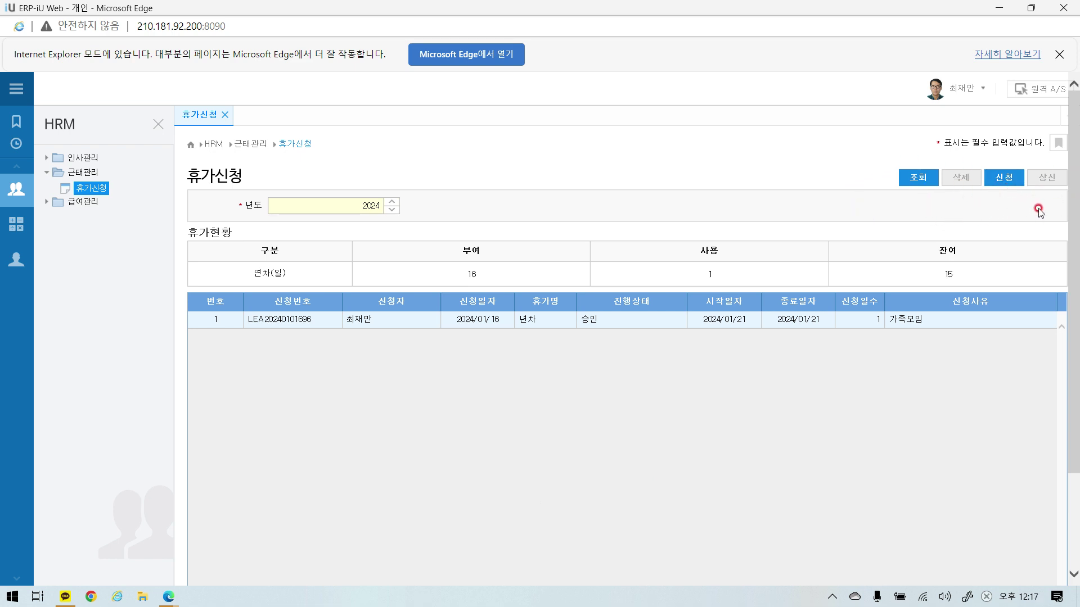
# Step: Create a new leave application with 년차 as the leave type
pyautogui.click(1010, 183)
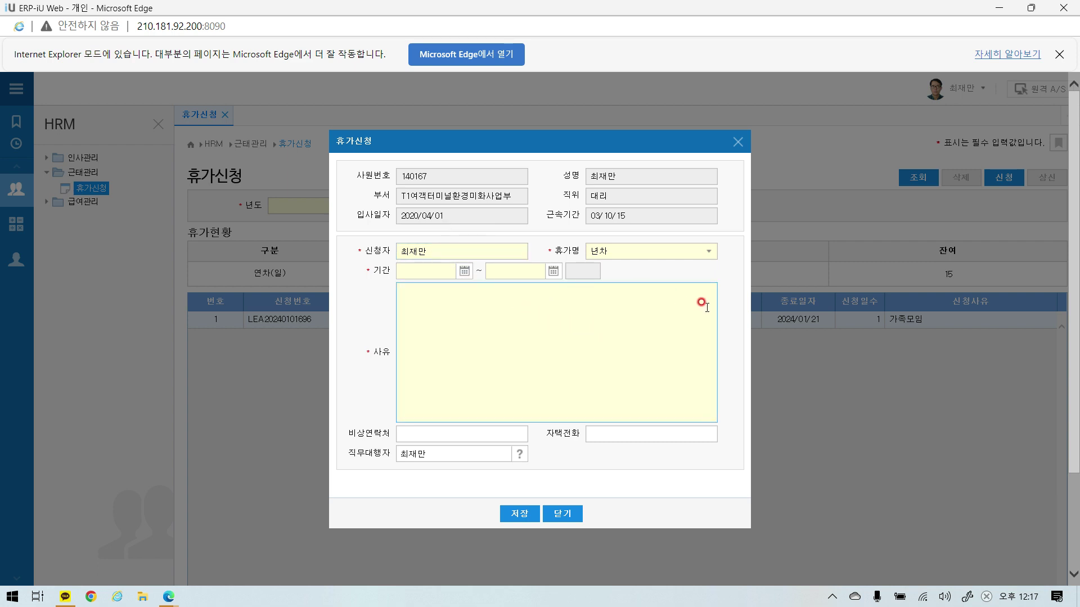
pyautogui.click(706, 252)
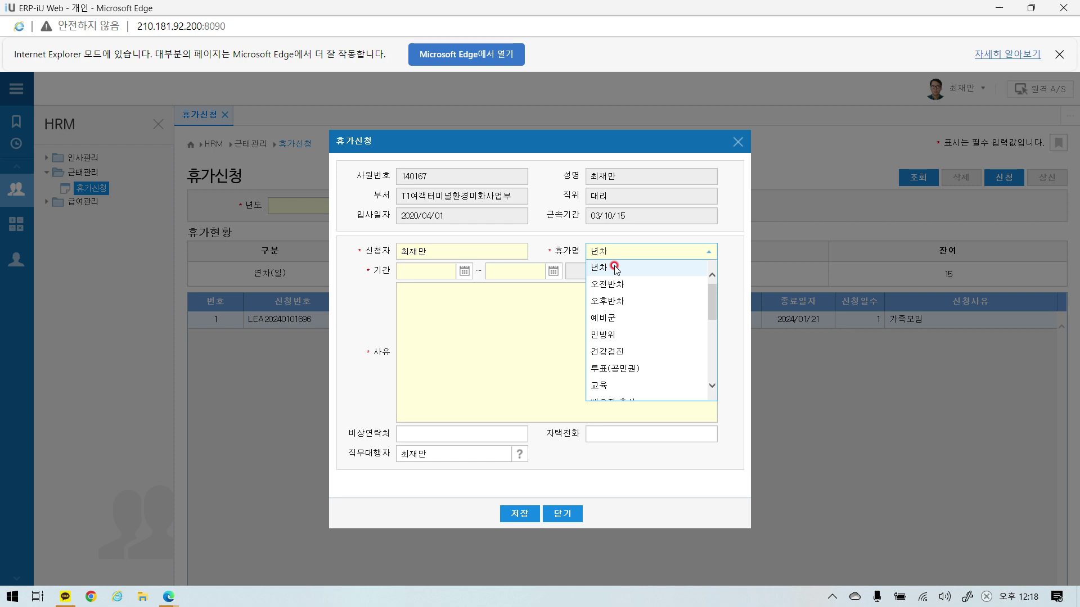
pyautogui.click(614, 268)
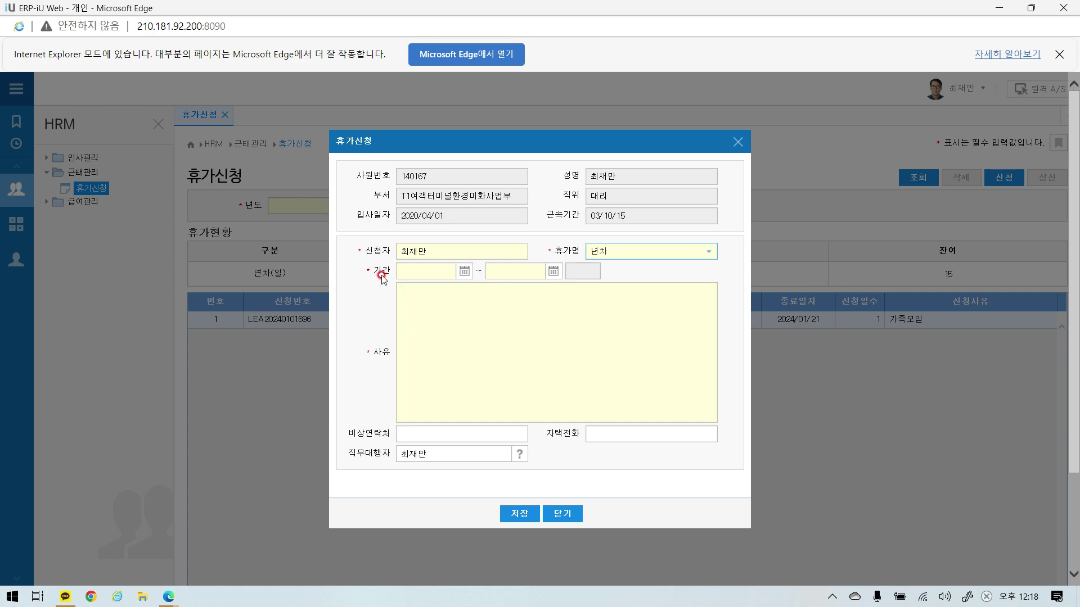
# Step: Set the leave period to start and end on 2024/02/16
pyautogui.click(464, 272)
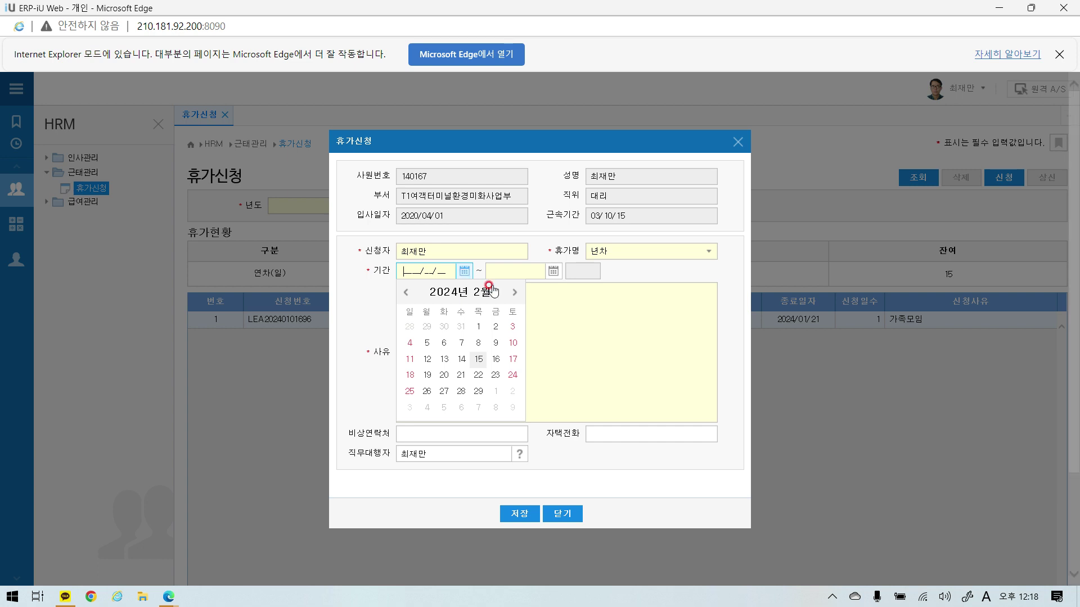
pyautogui.click(496, 360)
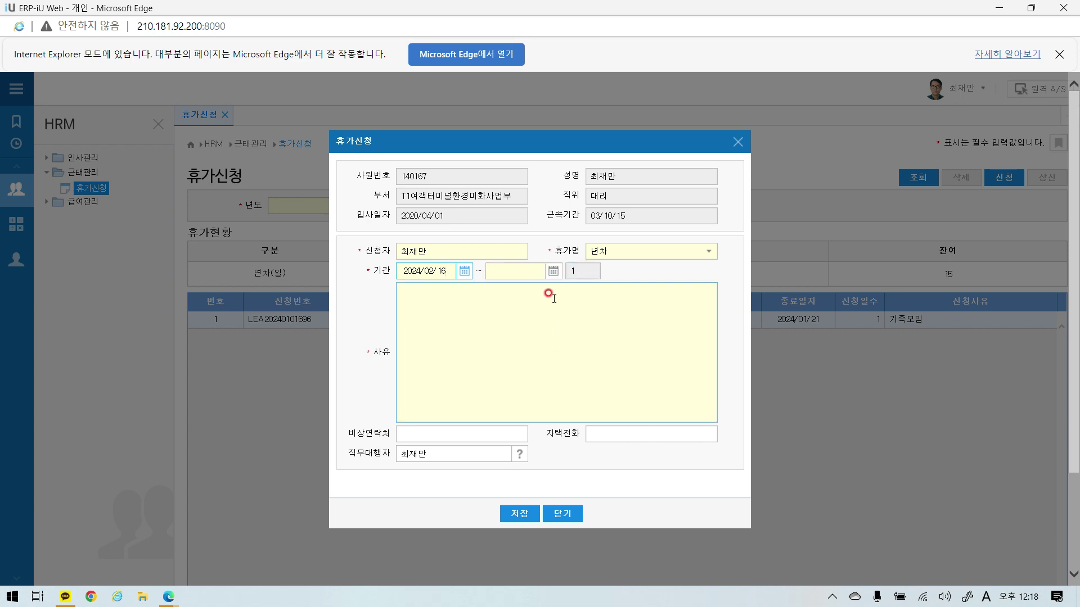
pyautogui.click(569, 267)
pyautogui.click(547, 274)
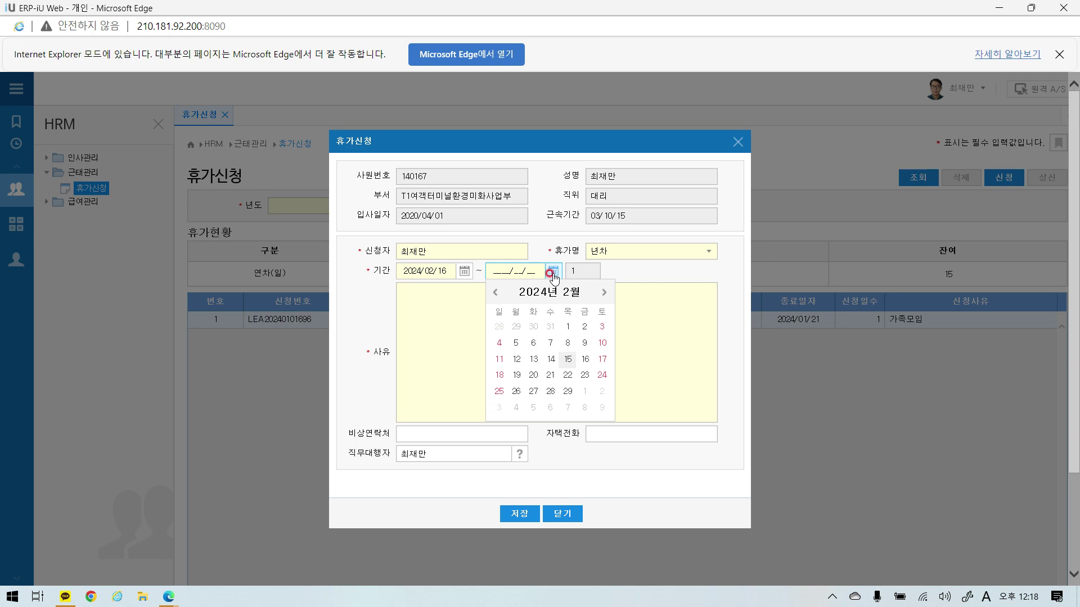
pyautogui.click(585, 364)
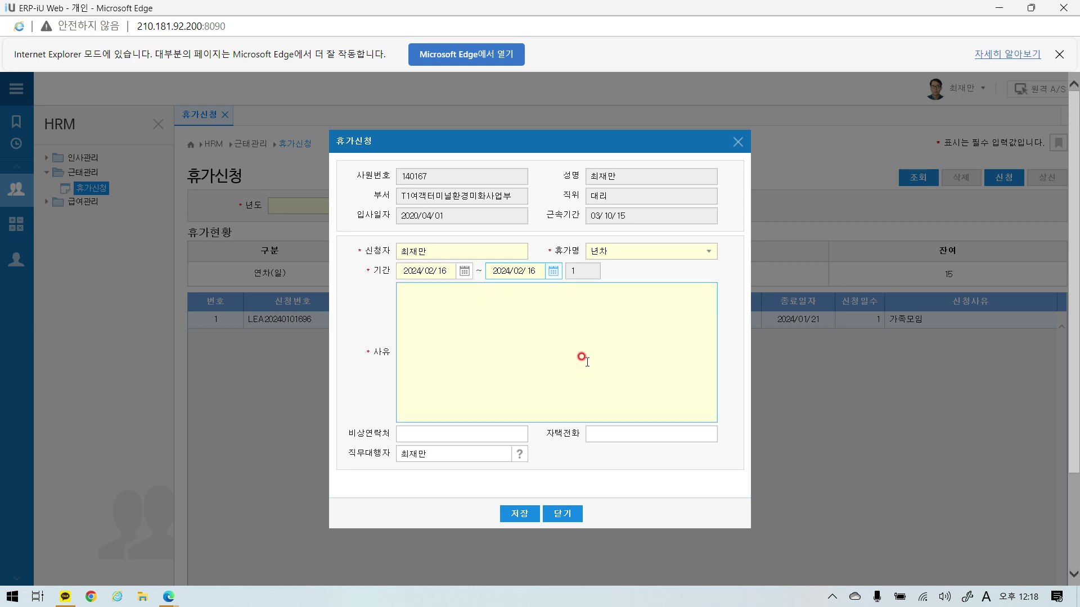
pyautogui.click(613, 281)
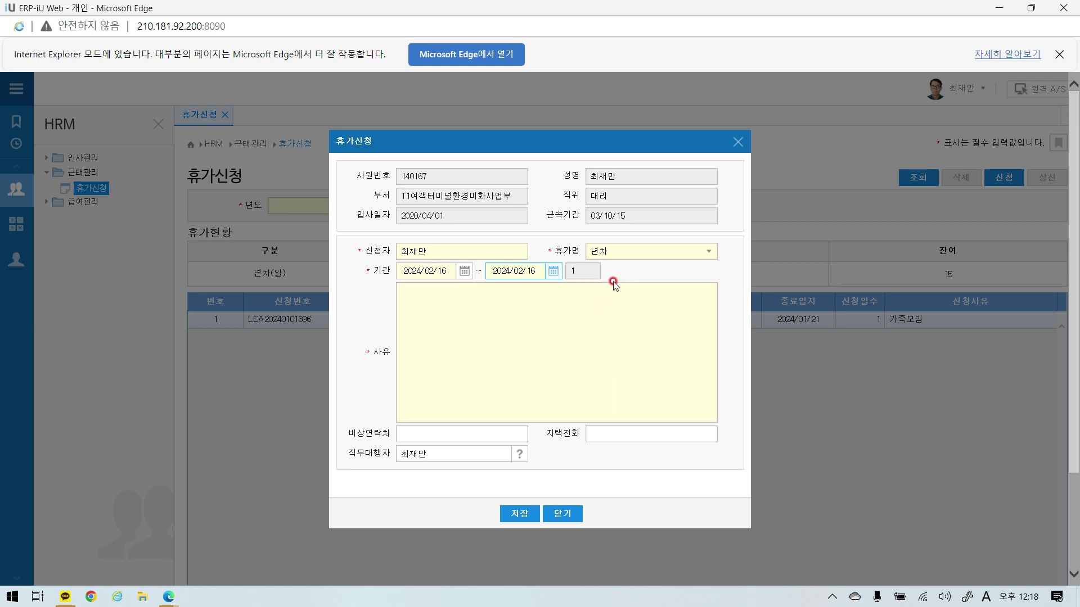
# Step: Extend the leave end date to 2024/02/17 and return it to 2024/02/16
pyautogui.click(551, 276)
pyautogui.click(553, 274)
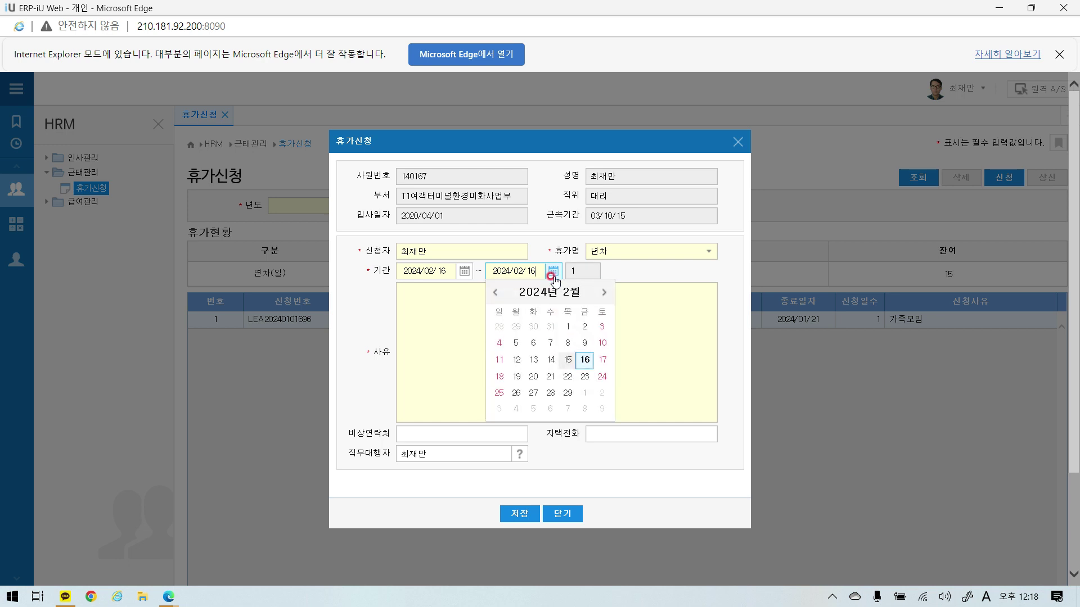
pyautogui.click(601, 362)
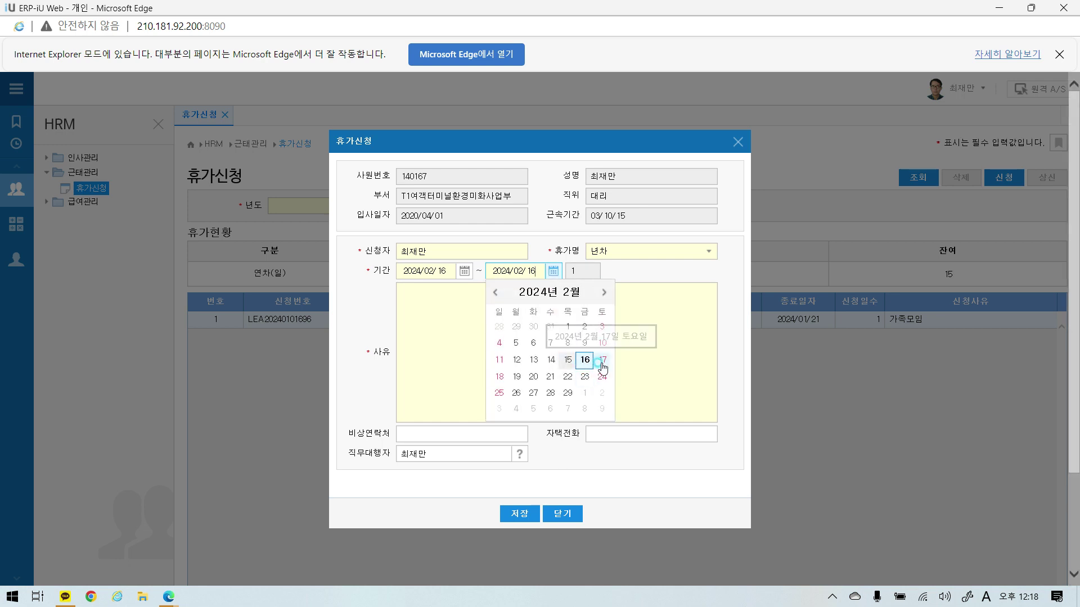
pyautogui.click(557, 275)
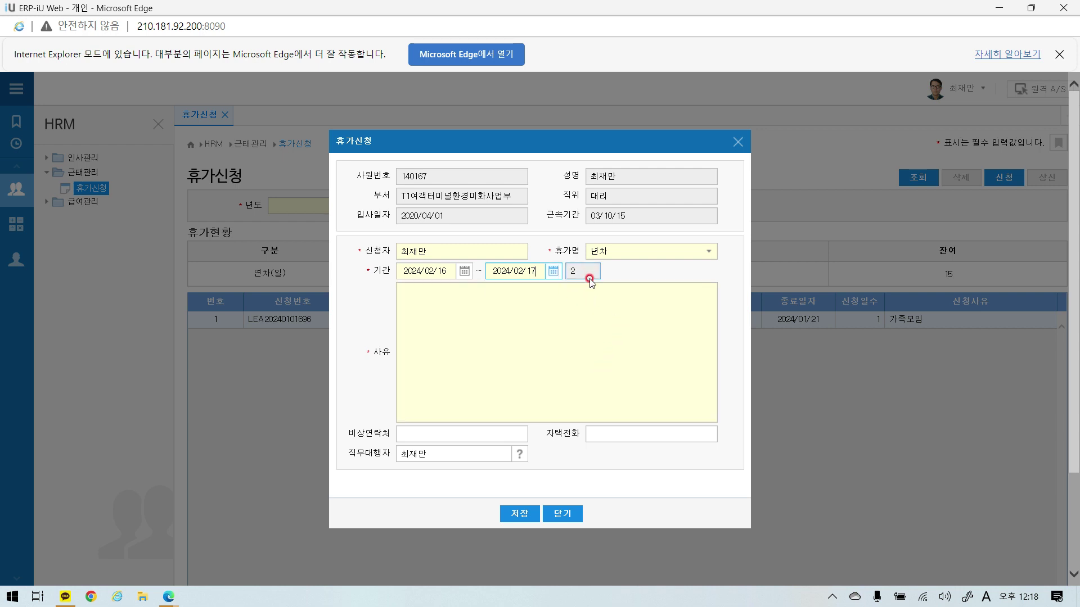
pyautogui.click(569, 270)
pyautogui.click(570, 283)
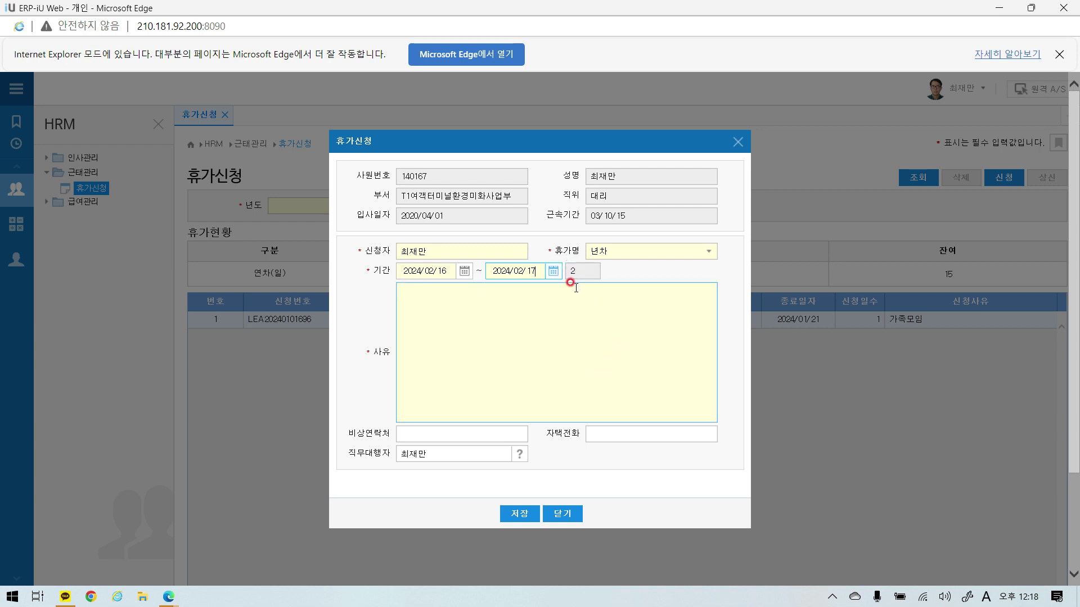
pyautogui.click(551, 274)
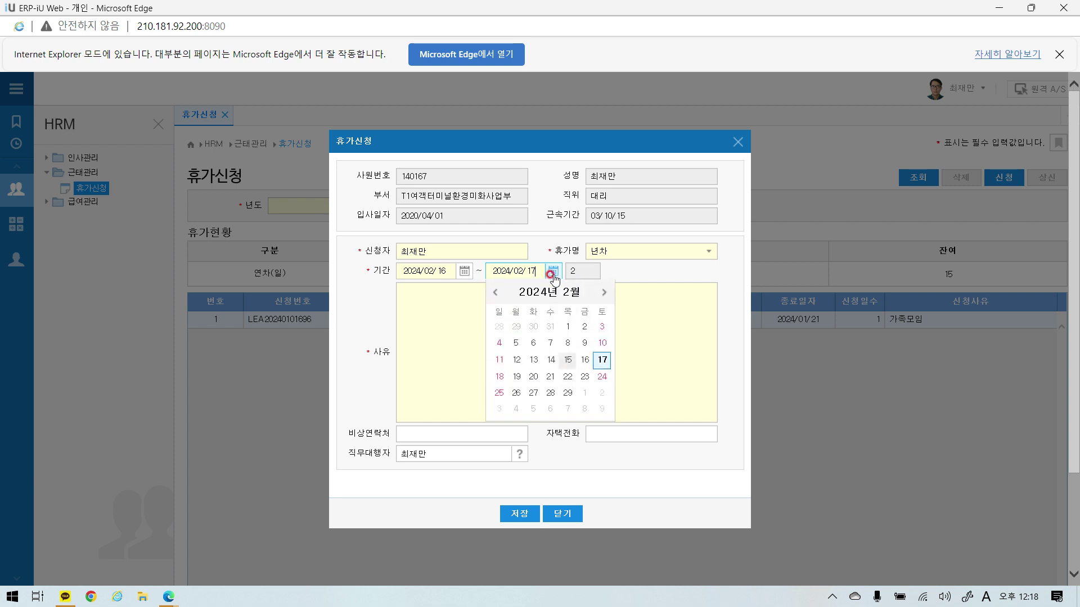
pyautogui.click(585, 360)
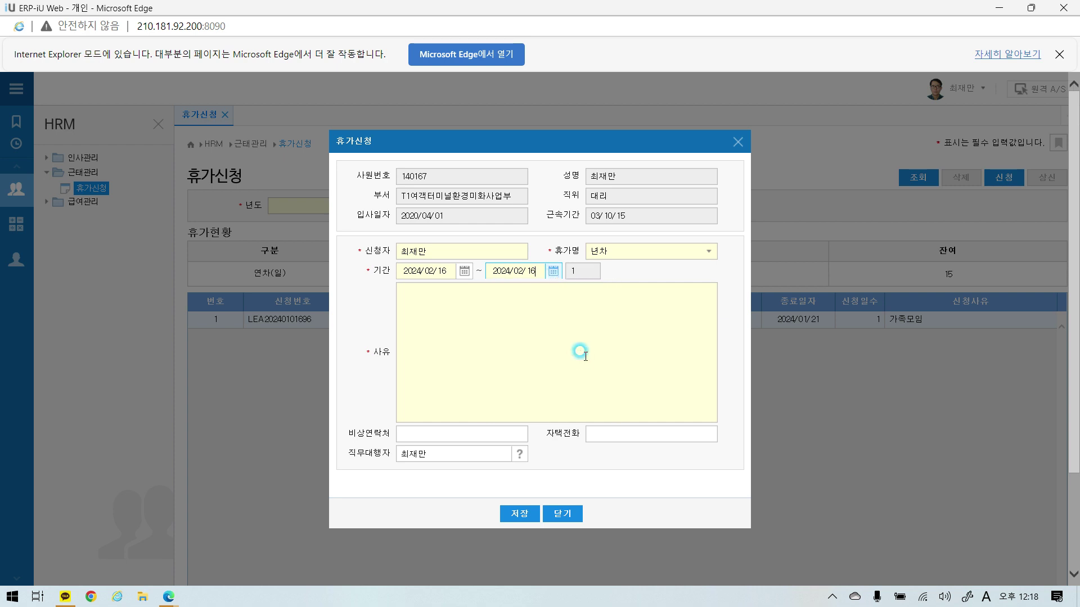
# Step: Enter 가족모임 as the reason for the leave
pyautogui.click(469, 326)
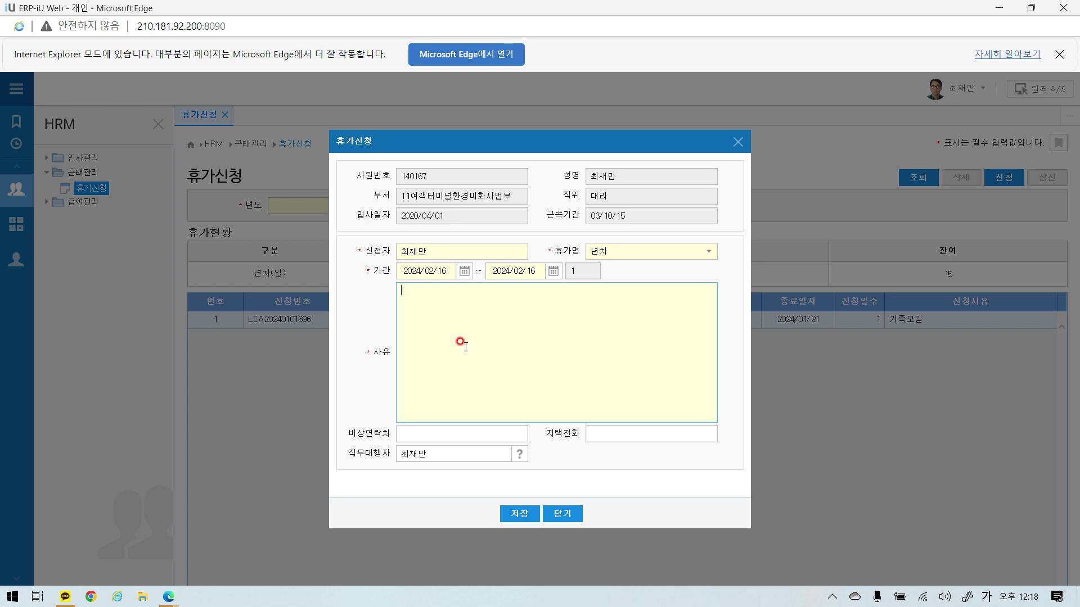
pyautogui.write('가조')
pyautogui.write('모임')
# Step: Add 개인사유 and 병원문진 as two further lines in the leave reason
pyautogui.press('Return')
pyautogui.write('개인사유')
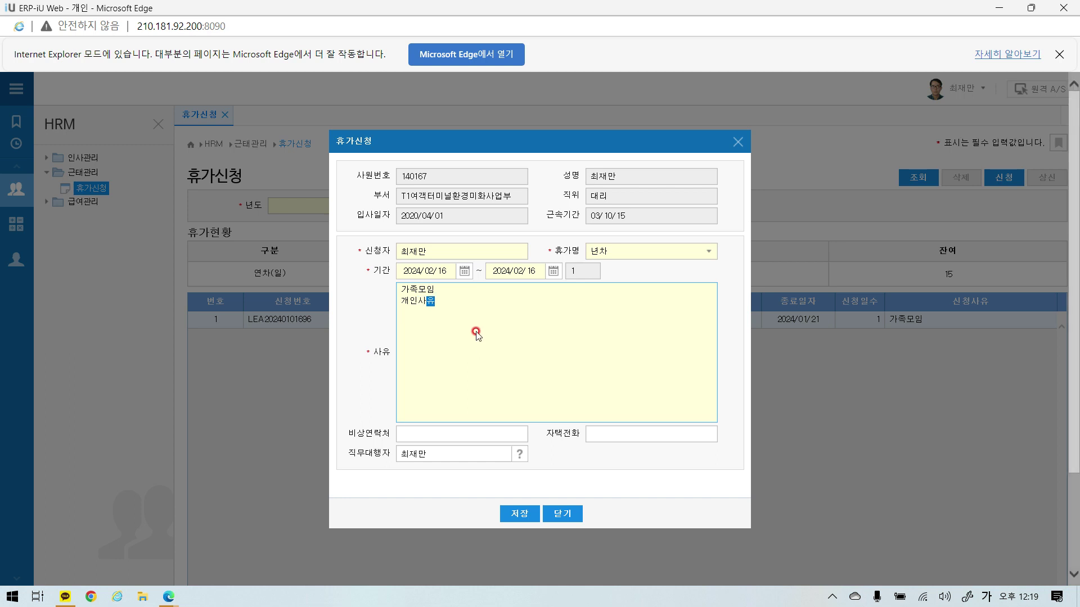
pyautogui.press('Return')
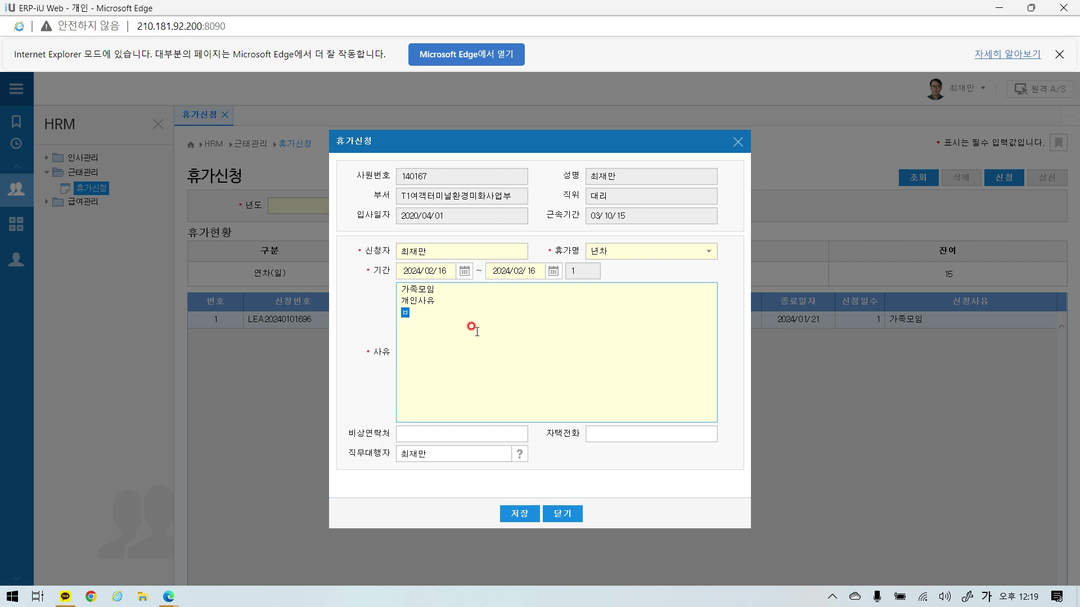
pyautogui.write('병우')
pyautogui.write('무')
pyautogui.write('진')
pyautogui.click(449, 314)
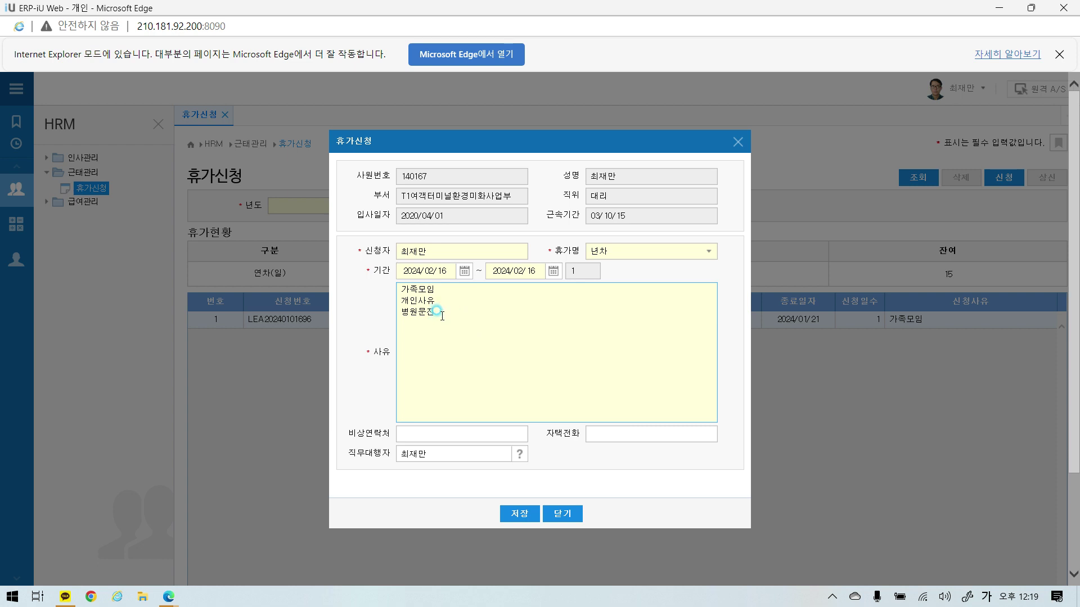
# Step: Delete the 개인사유 and 병원문진 lines from the leave reason, keeping only 가족모임
pyautogui.moveTo(442, 315); pyautogui.dragTo(386, 284)
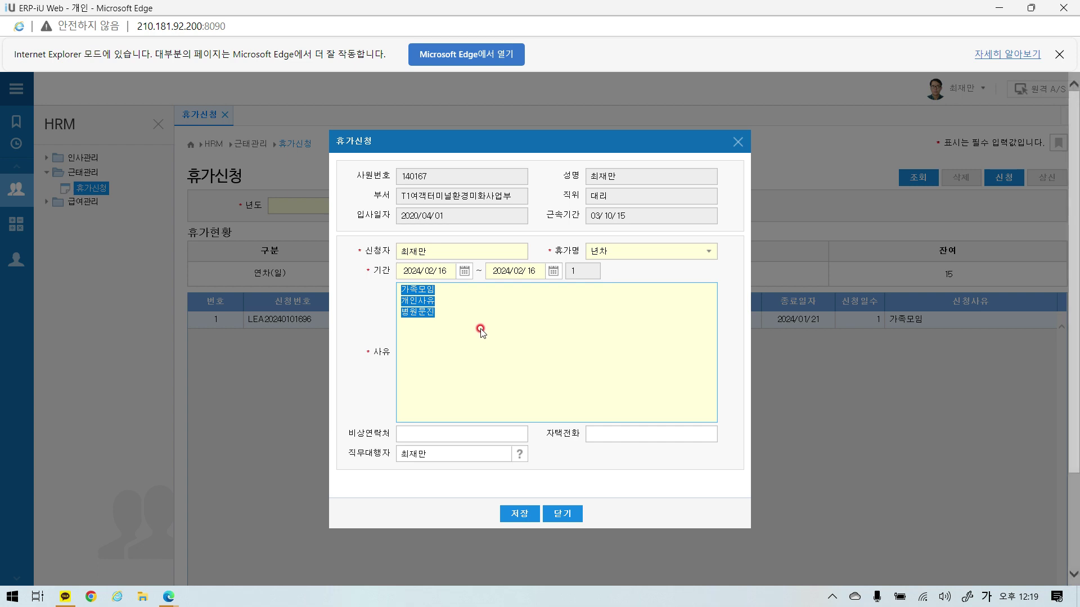
pyautogui.click(446, 312)
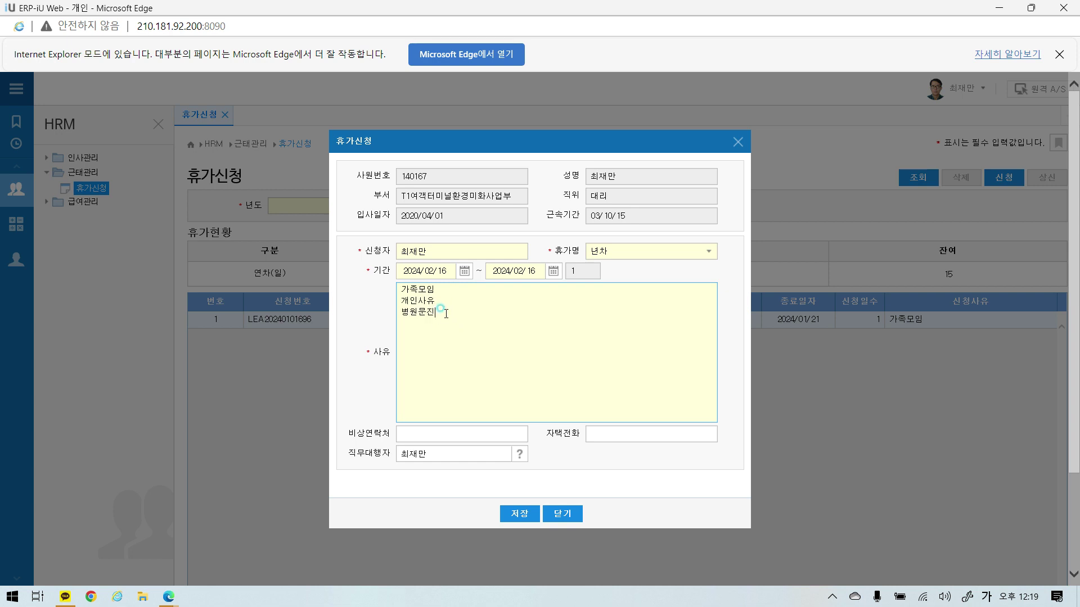
pyautogui.doubleClick(443, 315)
pyautogui.moveTo(443, 315); pyautogui.dragTo(376, 302)
pyautogui.press('BackSpace')
pyautogui.press('BackSpace')
# Step: Clear the substitute's name (직무대행자), leaving the emergency contact and home phone blank
pyautogui.click(510, 434)
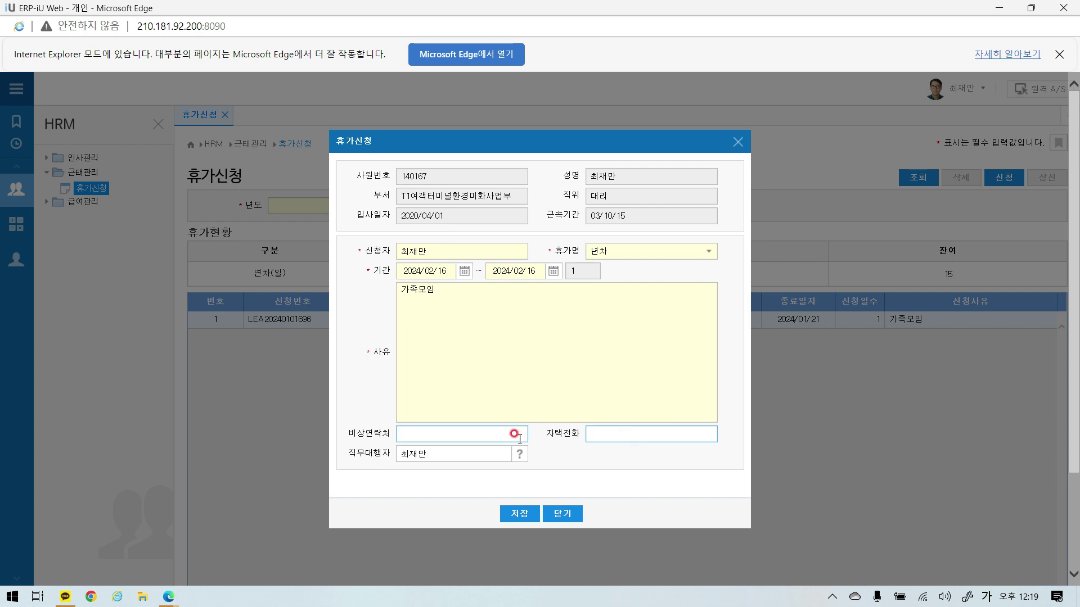
pyautogui.click(622, 433)
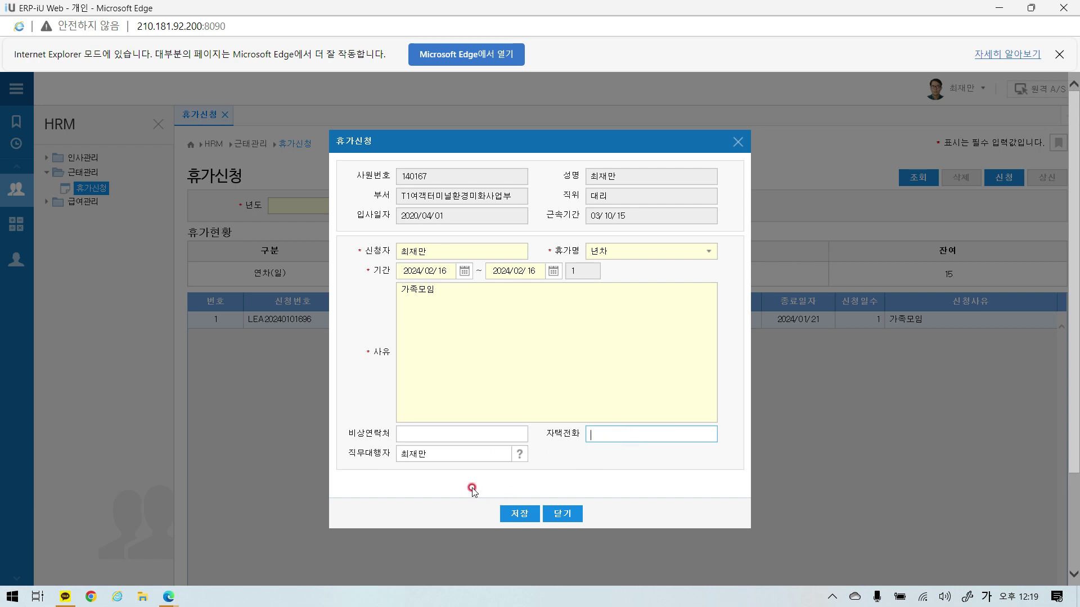
pyautogui.click(451, 457)
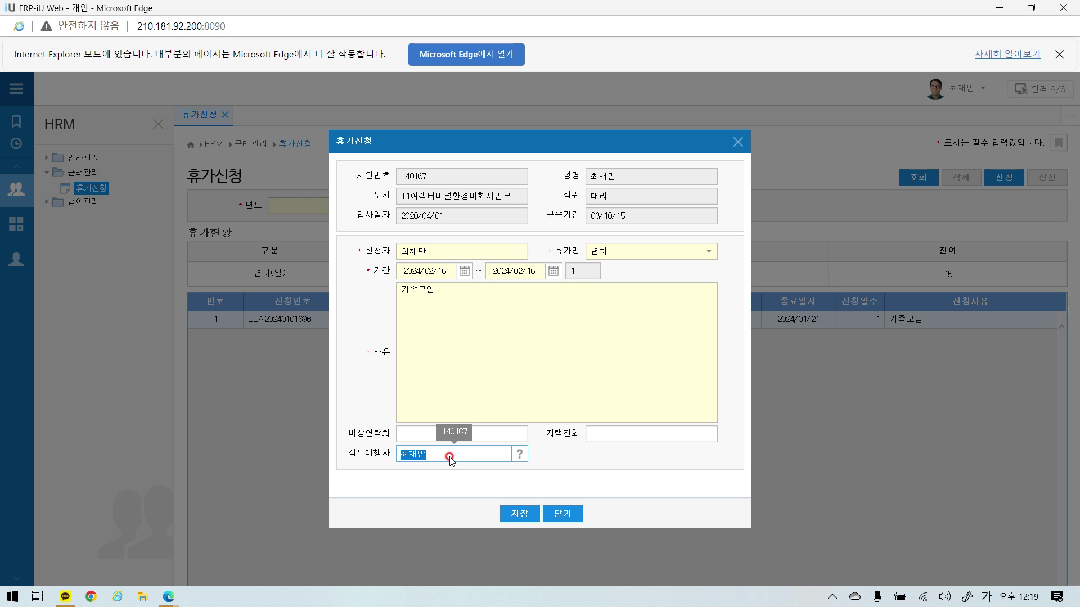
pyautogui.press('BackSpace')
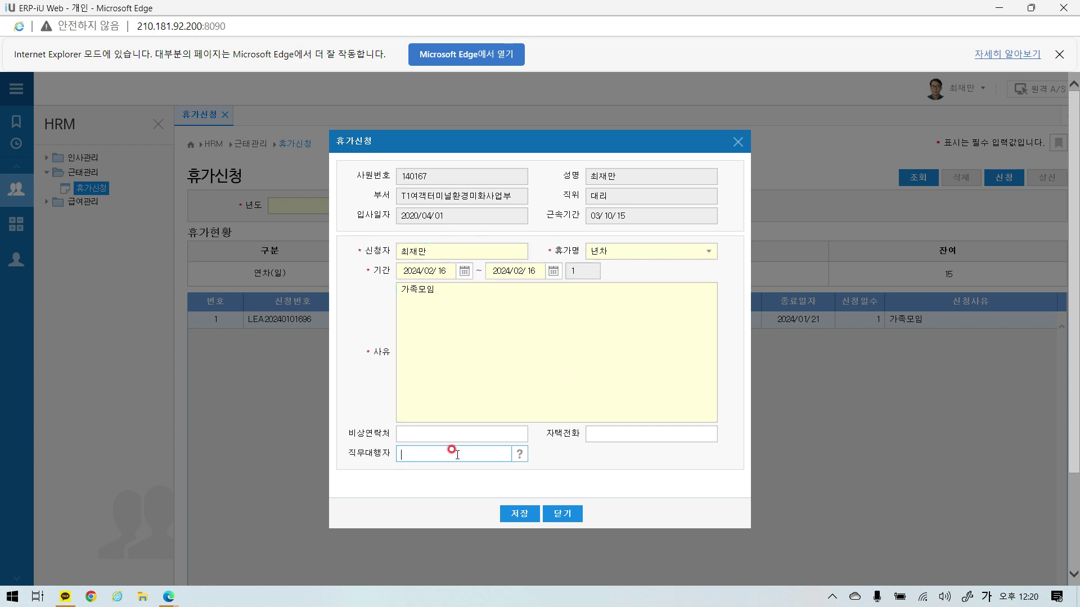
# Step: Save the leave application, confirming the save and closing the completion notice
pyautogui.click(521, 516)
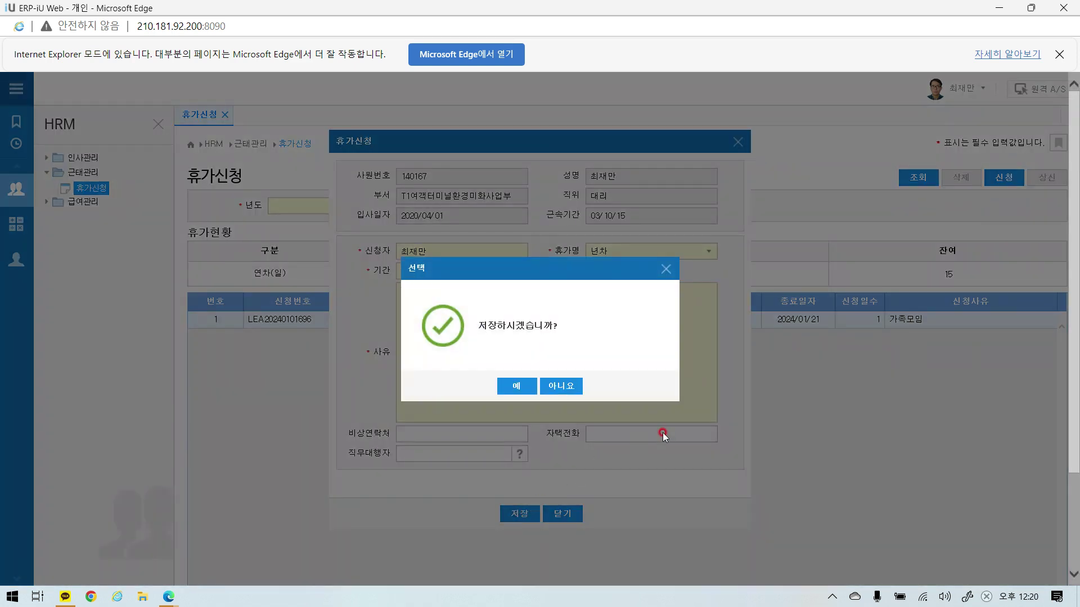
pyautogui.click(516, 387)
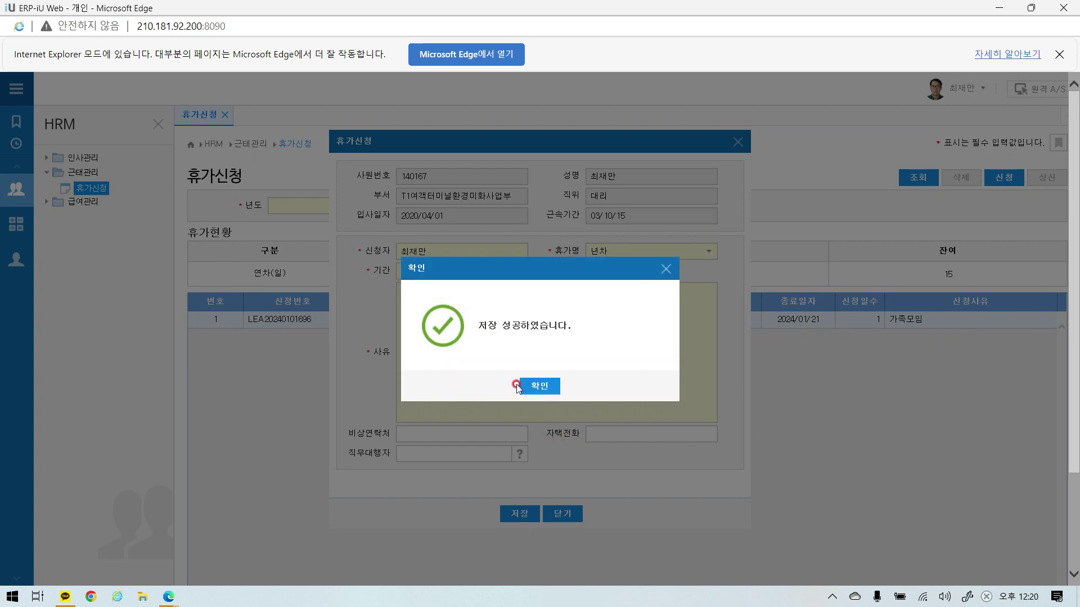
pyautogui.click(537, 387)
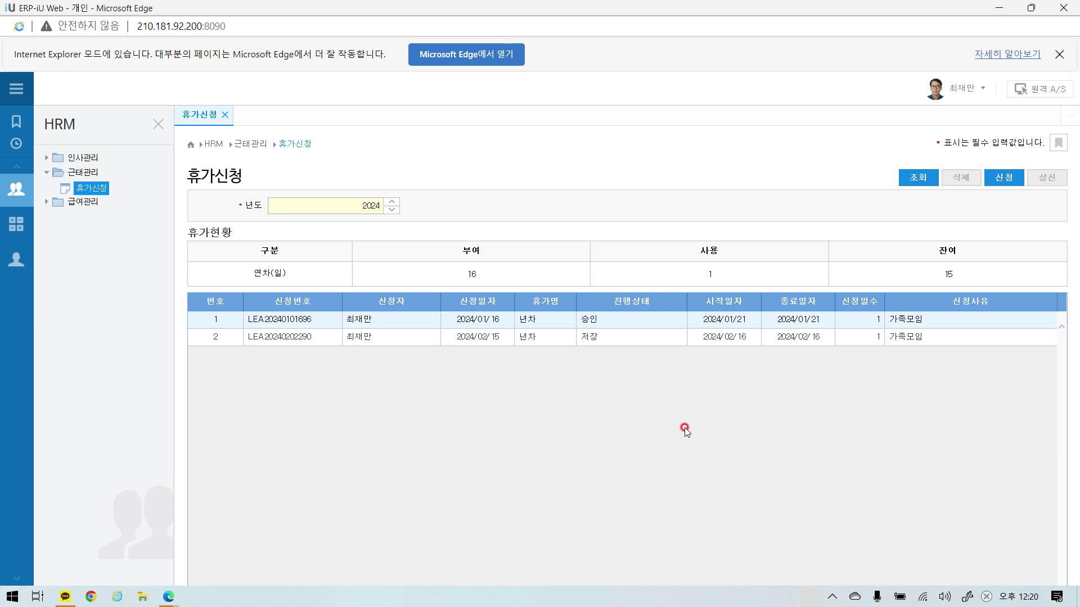
# Step: Open the saved 2024/02/16 annual leave application from the list and submit it for approval (상신)
pyautogui.click(620, 341)
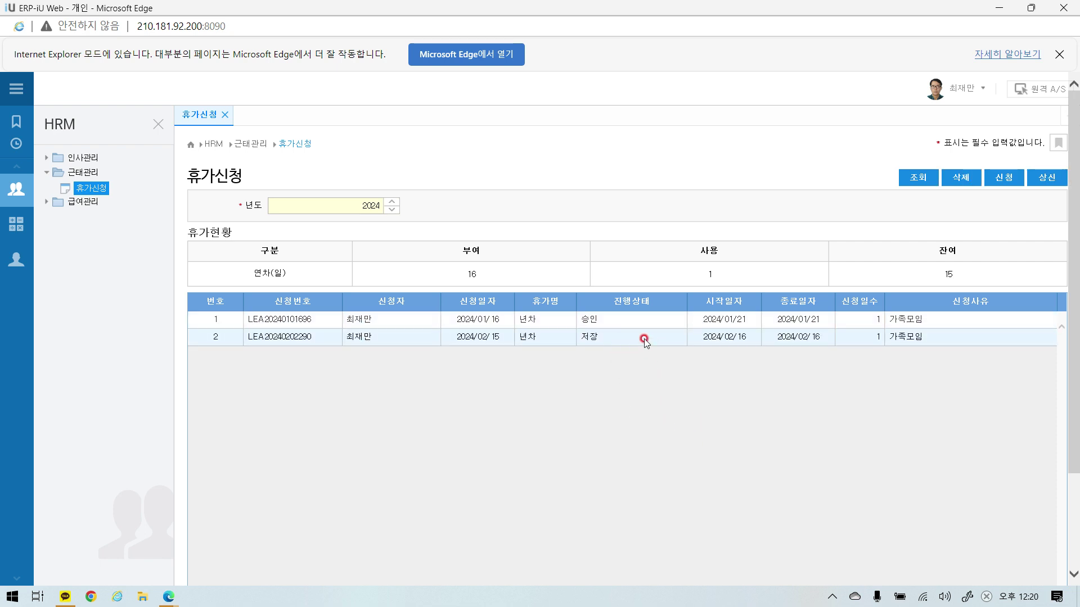
pyautogui.click(1005, 180)
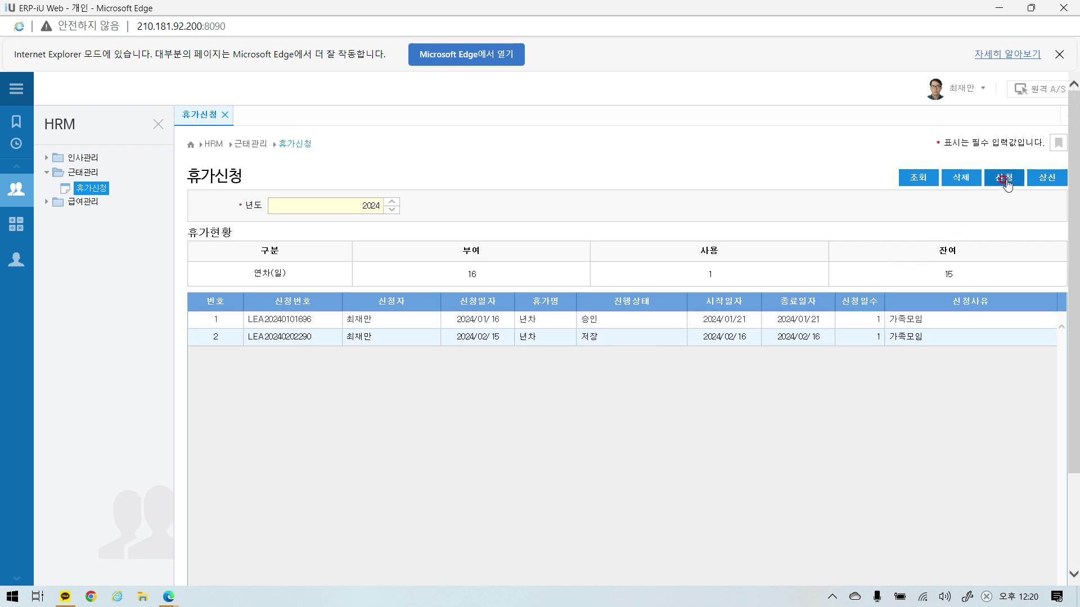
pyautogui.click(1044, 184)
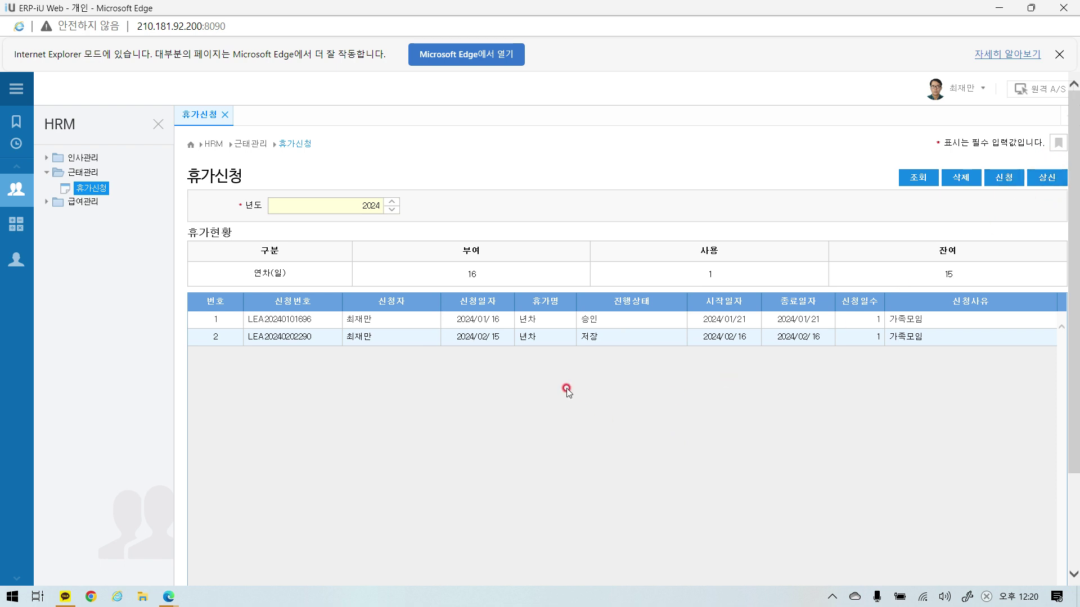
pyautogui.doubleClick(623, 339)
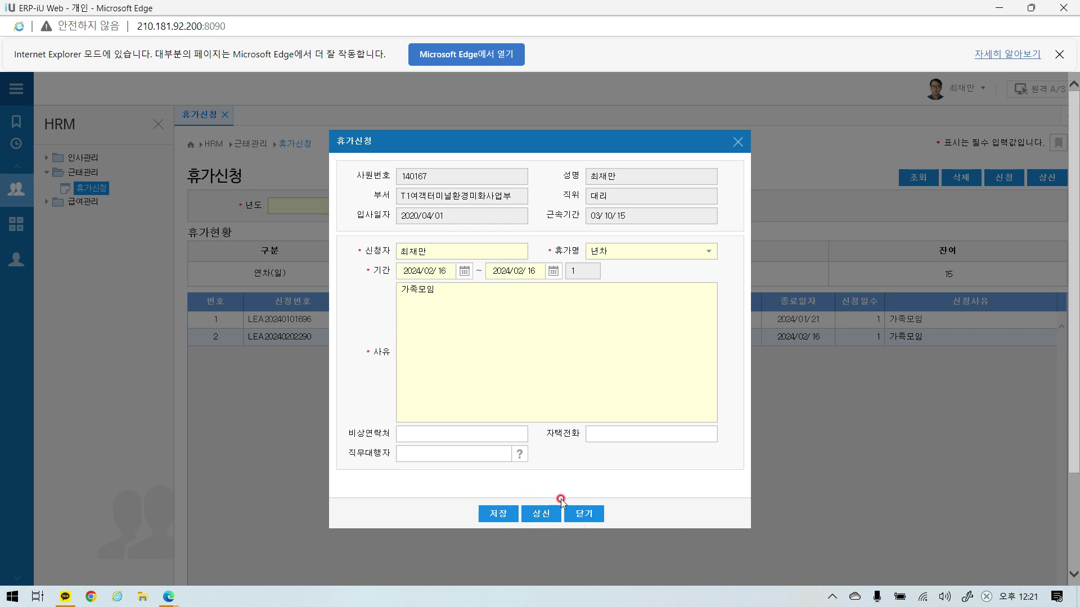
pyautogui.click(538, 517)
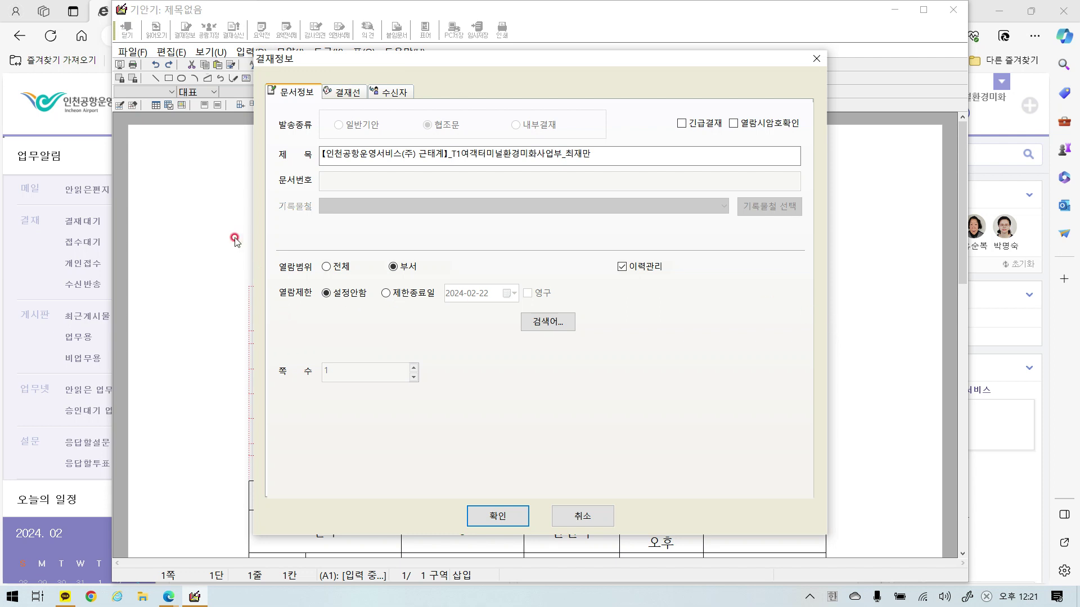
# Step: Move the approval information (결재정보) dialog aside to examine the draft form behind it, and bring the dialog back
pyautogui.click(563, 145)
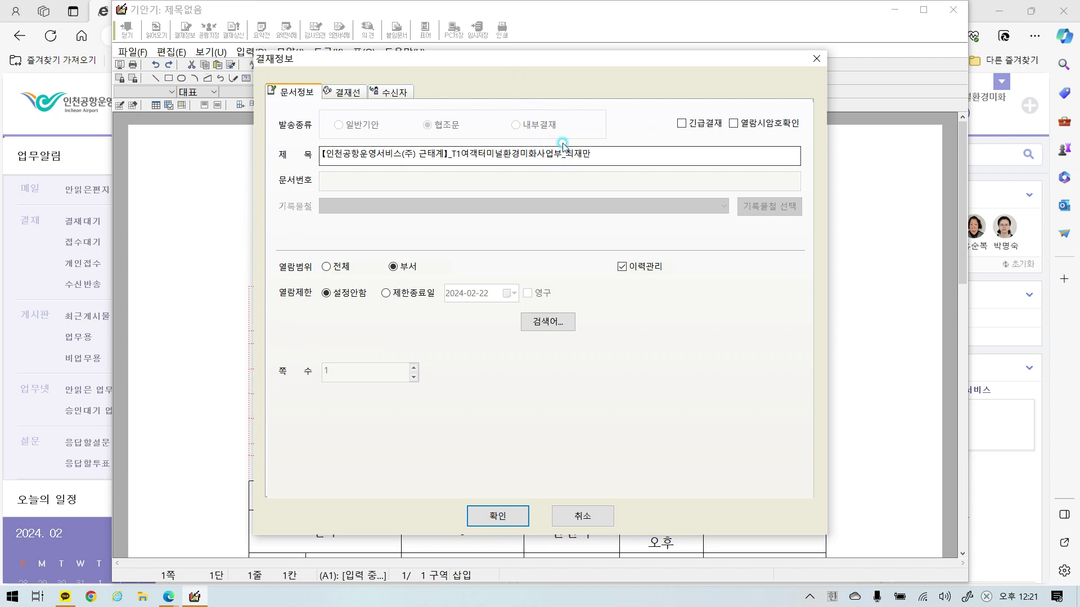
pyautogui.moveTo(492, 57); pyautogui.dragTo(489, 130)
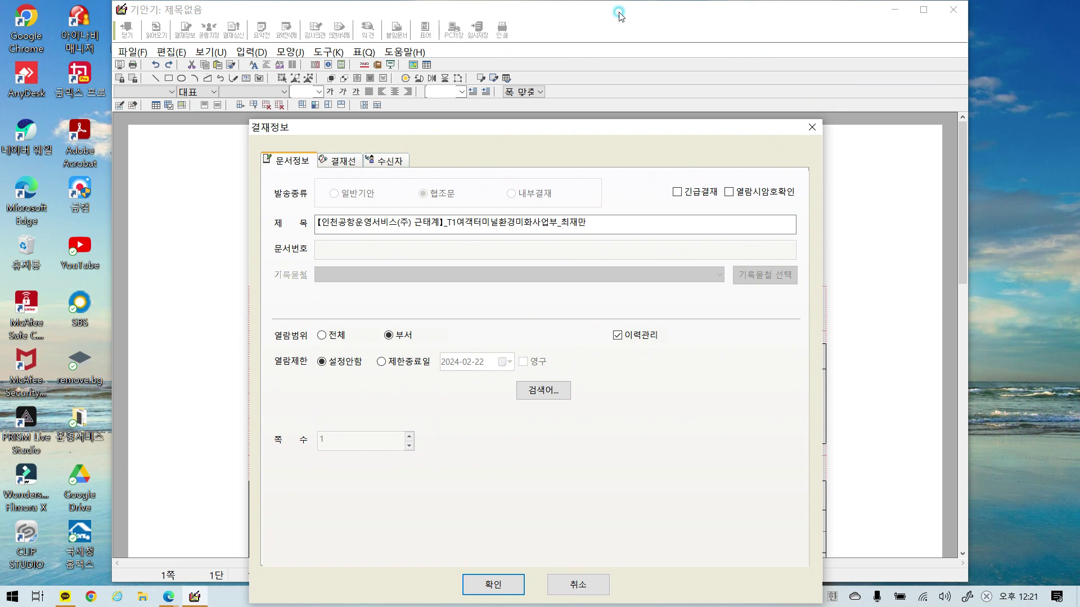
pyautogui.click(586, 132)
pyautogui.moveTo(586, 133); pyautogui.dragTo(724, 433)
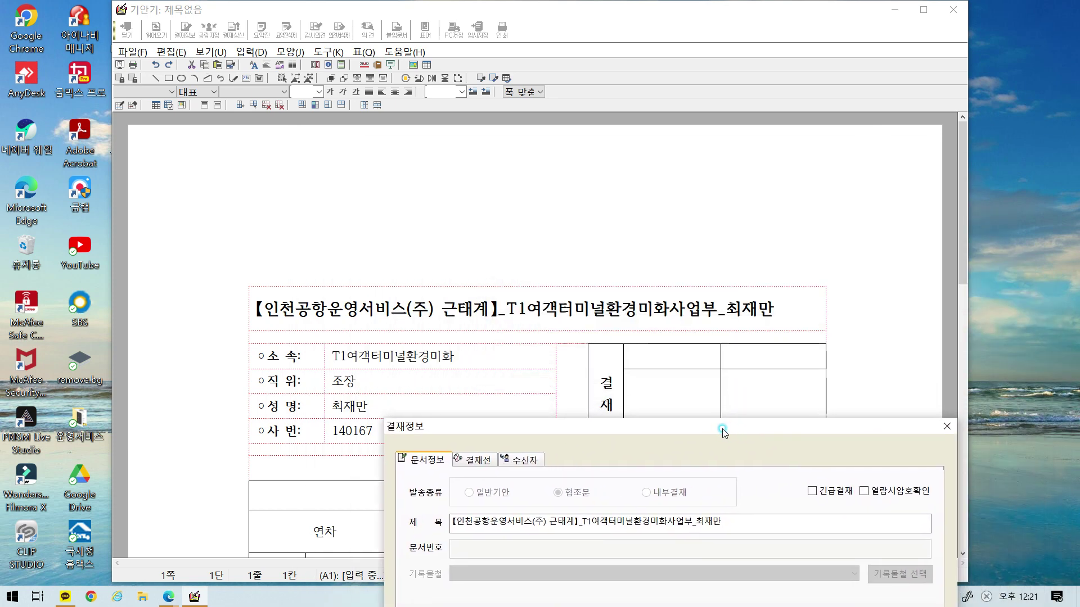
pyautogui.moveTo(724, 433); pyautogui.dragTo(586, 87)
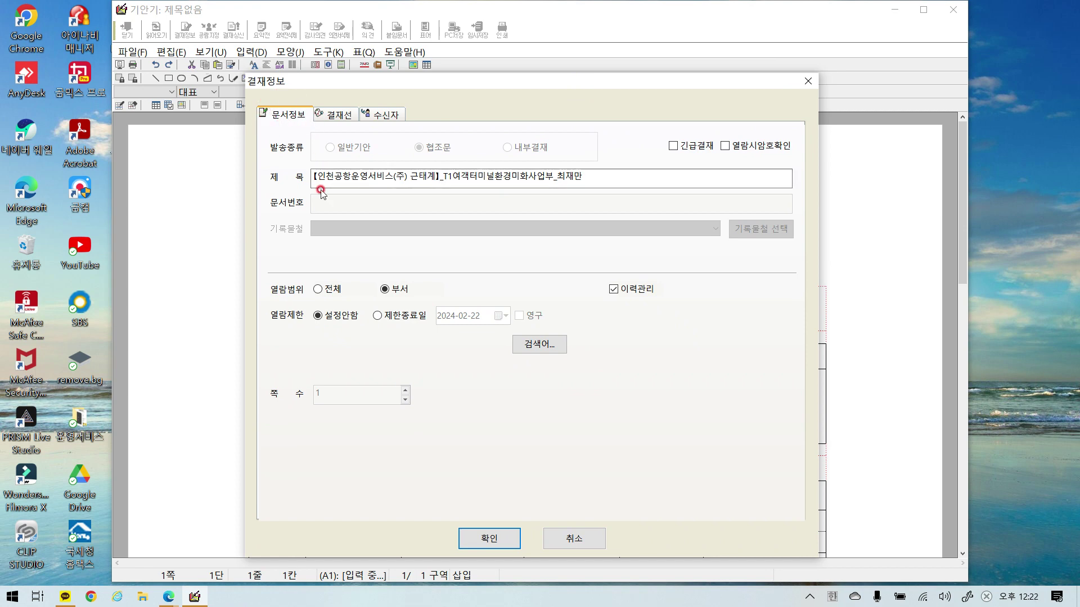
# Step: Add an opening parenthesis at the end of the draft's title (제목) and switch to Korean input
pyautogui.click(595, 177)
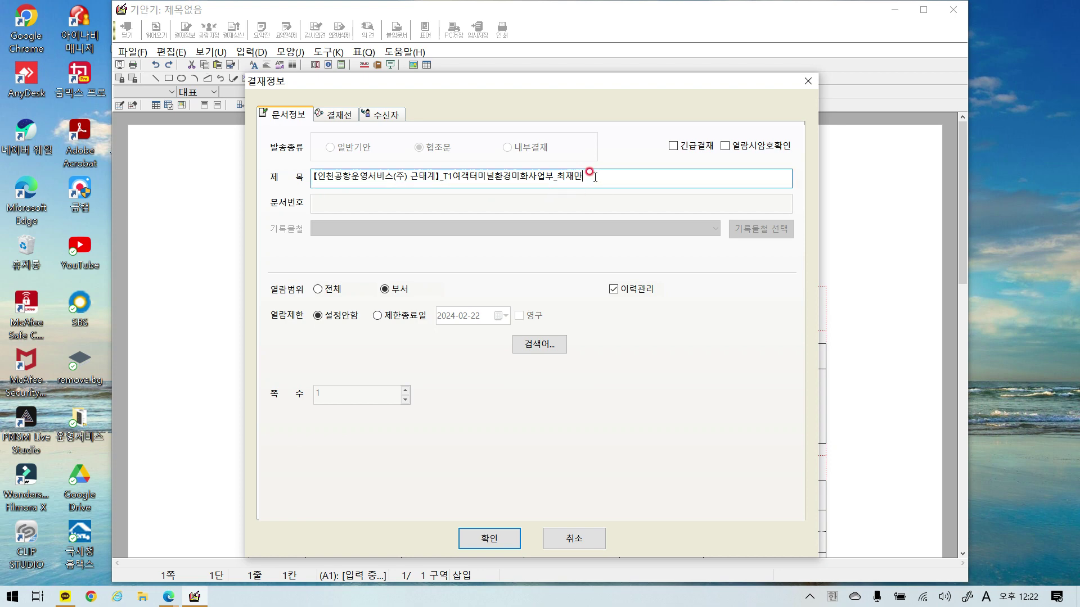
pyautogui.write('(')
pyautogui.press('Hangul')
# Step: Try 오전반차) as the leave type after the title's opening parenthesis, and delete it again
pyautogui.click(595, 177)
pyautogui.write('차')
pyautogui.press('BackSpace')
pyautogui.press('BackSpace')
pyautogui.press('BackSpace')
pyautogui.write('오전반차)')
pyautogui.press('BackSpace')
pyautogui.press('BackSpace')
pyautogui.press('BackSpace')
pyautogui.press('BackSpace')
pyautogui.press('BackSpace')
# Step: Try 오후반차) as the leave type at the end of the title, and delete it again
pyautogui.write('오후반차)')
pyautogui.press('BackSpace')
pyautogui.press('BackSpace')
pyautogui.press('BackSpace')
pyautogui.press('BackSpace')
pyautogui.press('BackSpace')
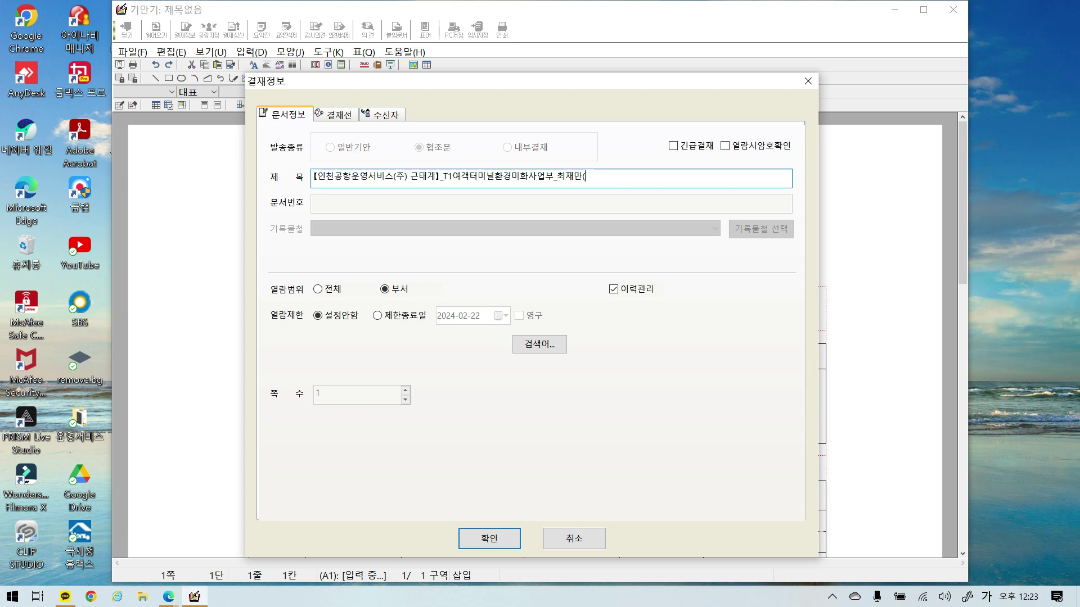
# Step: Try 창립기념일 휴가) as the leave type at the end of the title, and delete it again
pyautogui.write('창립기념일 휴가')
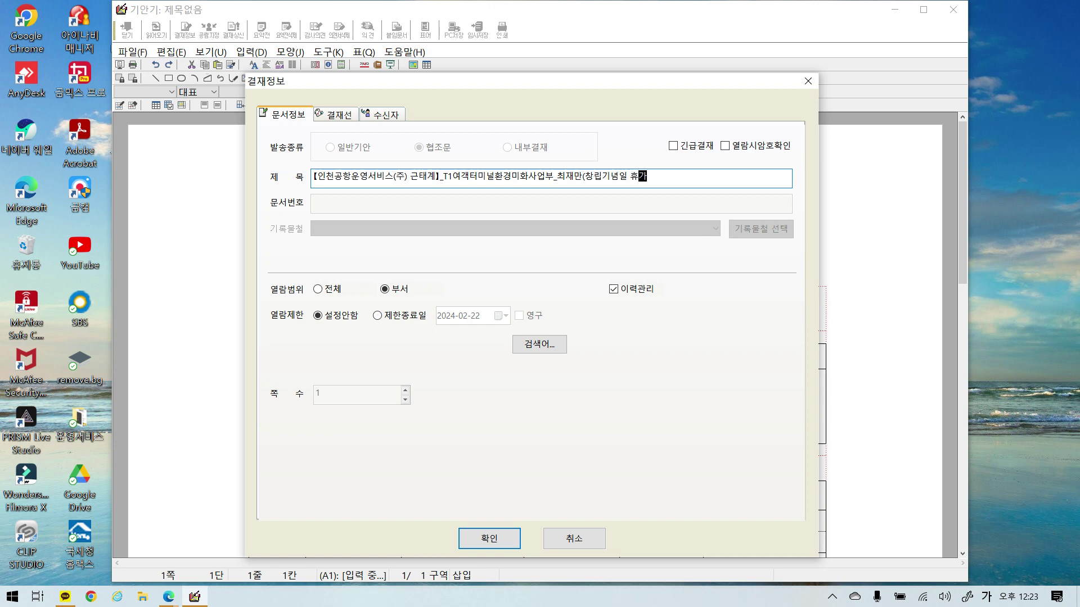
pyautogui.write(')')
pyautogui.press('BackSpace')
pyautogui.press('BackSpace')
pyautogui.press('BackSpace')
pyautogui.press('BackSpace')
pyautogui.press('BackSpace')
pyautogui.press('BackSpace')
pyautogui.press('BackSpace')
pyautogui.press('BackSpace')
pyautogui.press('BackSpace')
# Step: Try 건강검진) as the leave type at the end of the title, and delete it again
pyautogui.write('건강')
pyautogui.write('검진')
pyautogui.write(')')
pyautogui.press('BackSpace')
pyautogui.press('BackSpace')
pyautogui.press('BackSpace')
pyautogui.press('BackSpace')
pyautogui.press('BackSpace')
# Step: Complete the draft's title with the leave type 연차) after the opening parenthesis
pyautogui.write('연차)')
pyautogui.click(332, 148)
# Step: Open the approval line (결재선) settings and decline applying the form's previous approval line
pyautogui.click(335, 116)
pyautogui.click(289, 116)
pyautogui.click(339, 116)
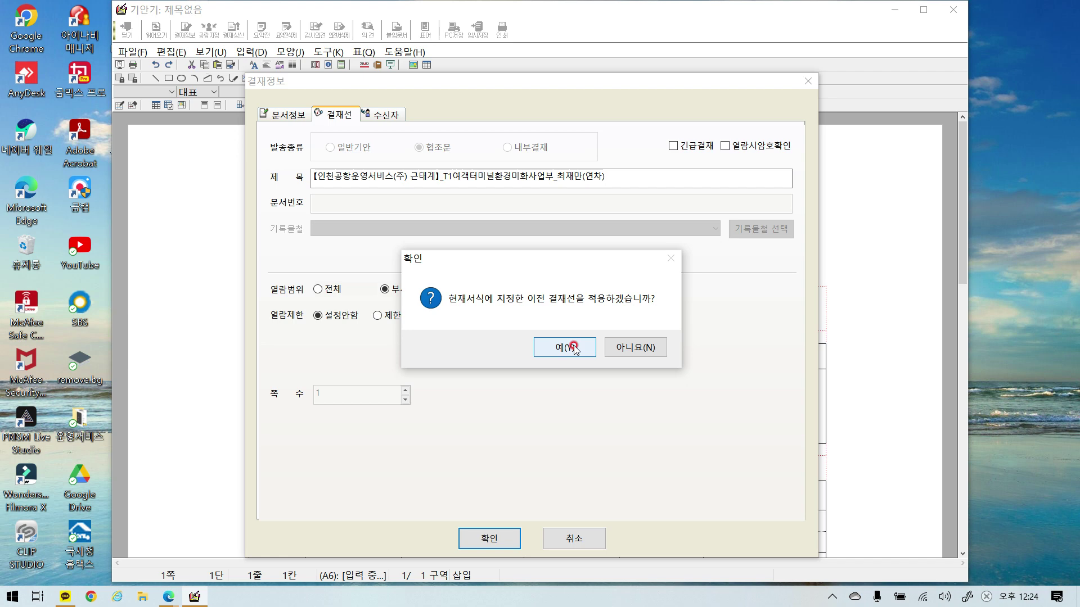
pyautogui.click(629, 348)
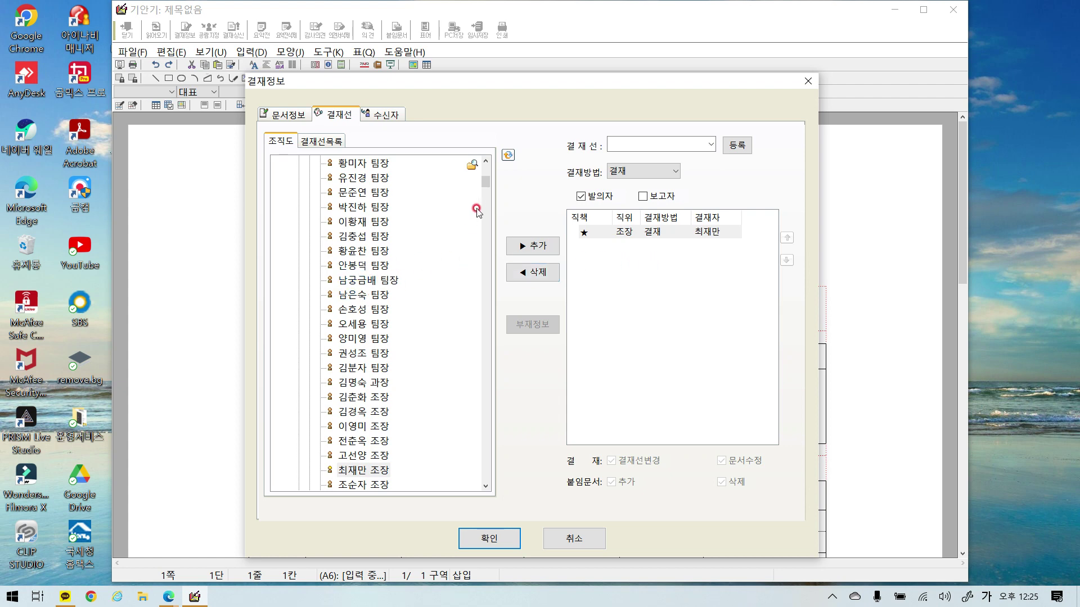
# Step: Add a team leader (팀장) from the organization chart to the approval line as an example, and remove that entry again
pyautogui.moveTo(485, 181)
pyautogui.mouseDown()
pyautogui.moveTo(487, 304)
pyautogui.moveTo(475, 171)
pyautogui.moveTo(477, 184)
pyautogui.mouseUp()
pyautogui.click(332, 319)
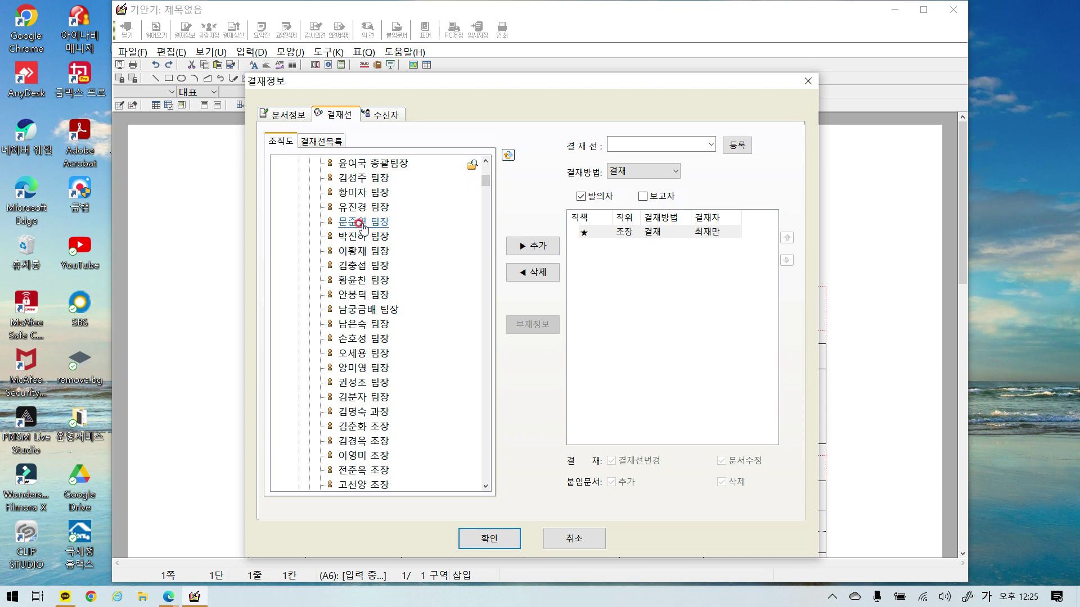
pyautogui.click(377, 297)
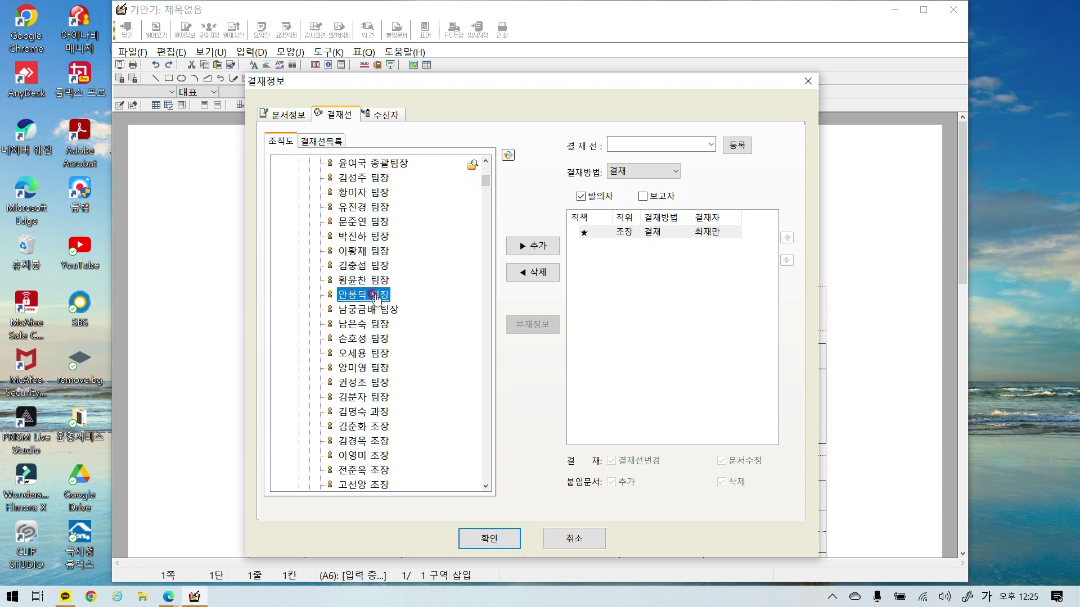
pyautogui.click(516, 246)
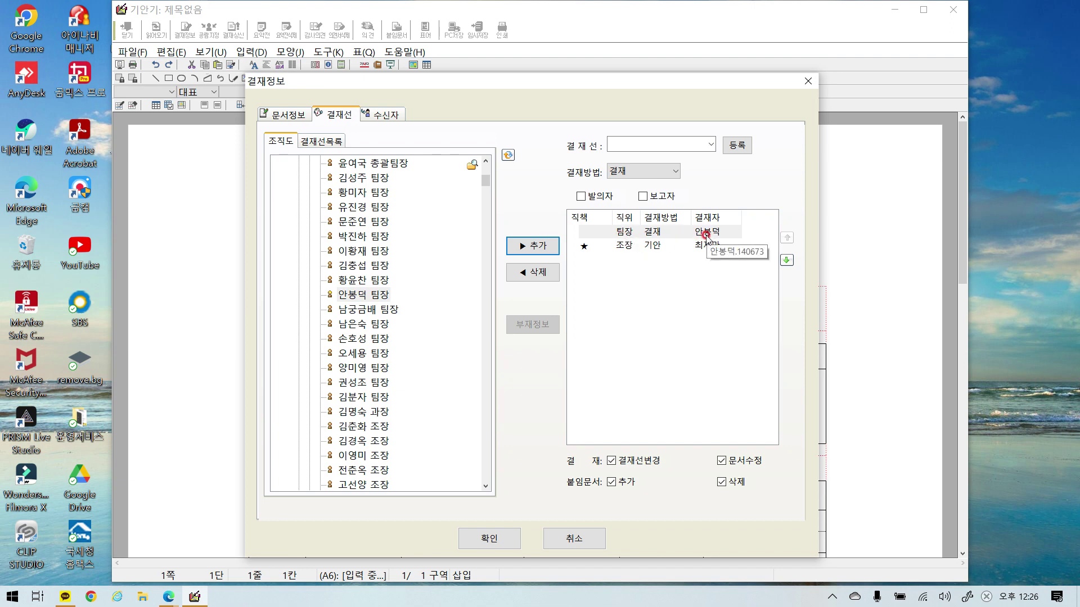
pyautogui.click(609, 233)
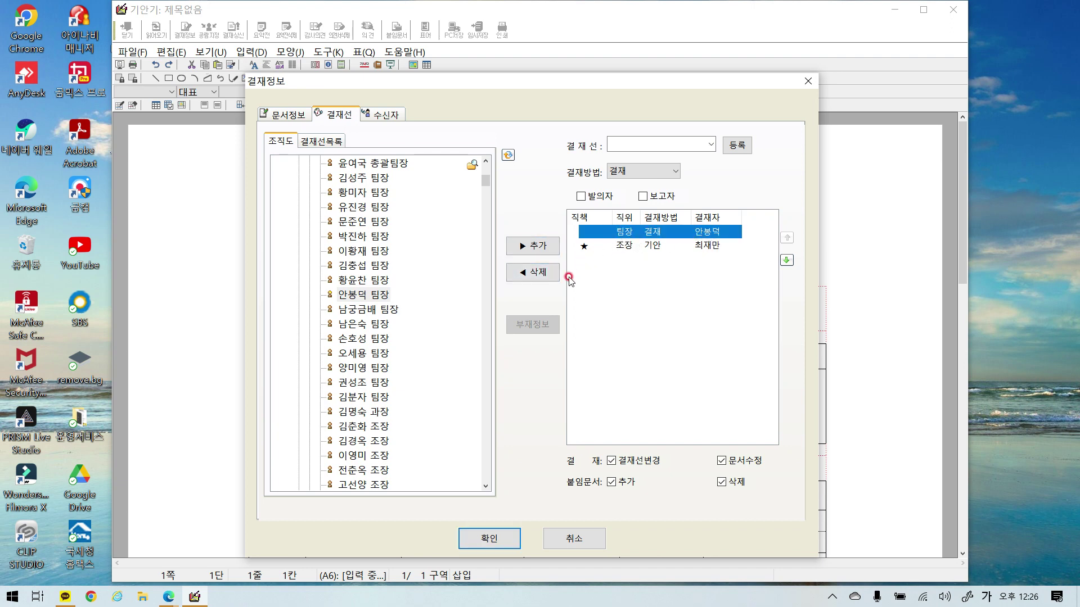
pyautogui.click(539, 273)
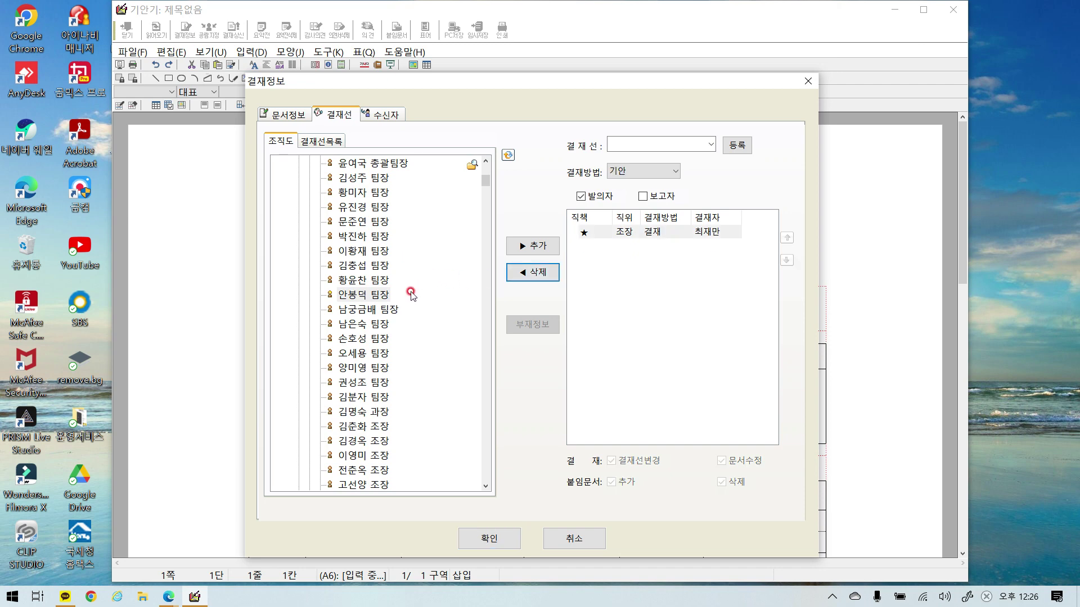
# Step: Try a different team leader as approver in the approval line, and remove that entry again
pyautogui.click(372, 325)
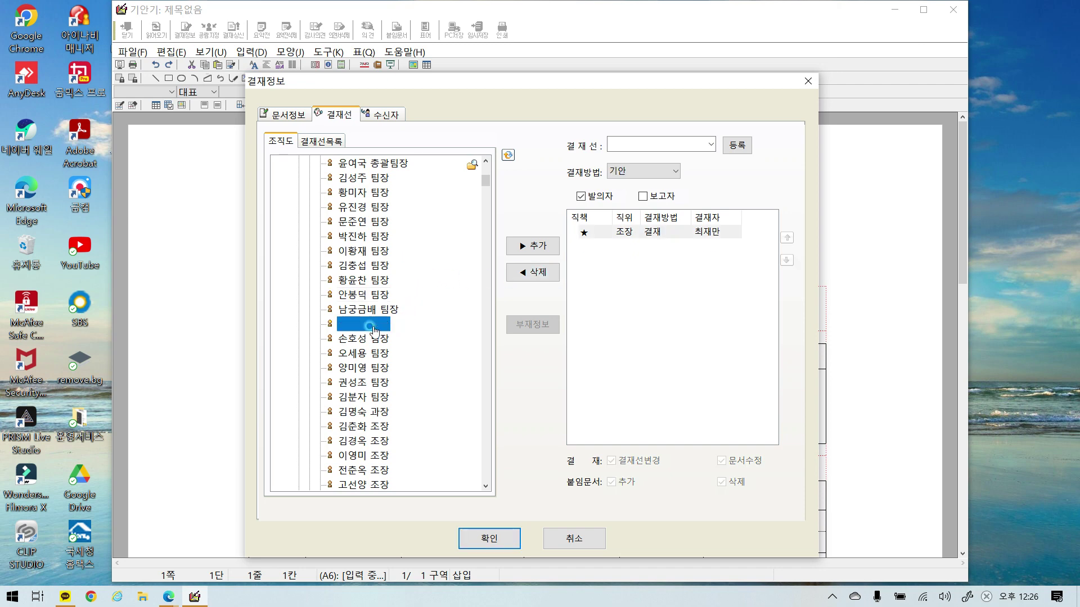
pyautogui.click(544, 247)
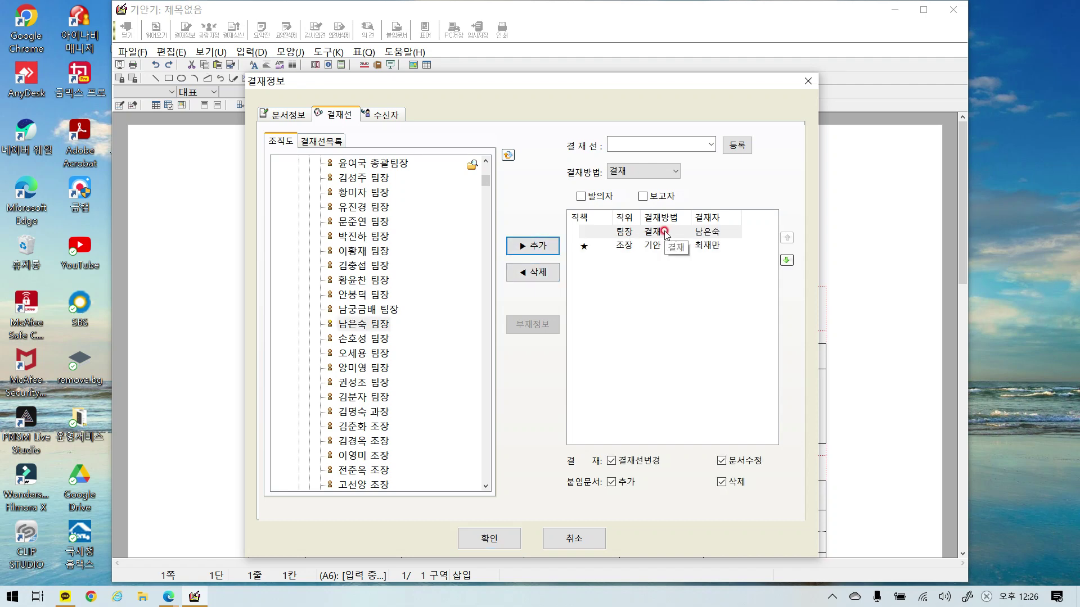
pyautogui.click(665, 234)
pyautogui.click(521, 272)
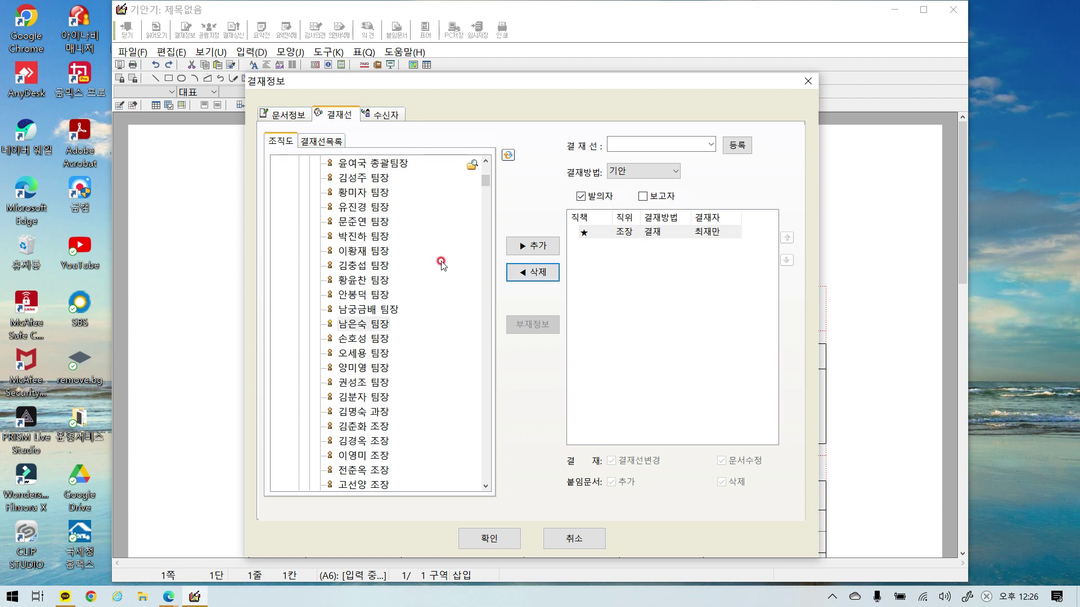
# Step: Add two team leaders to the approval line and delete the one assigned to review (검토), keeping the final approver
pyautogui.click(380, 341)
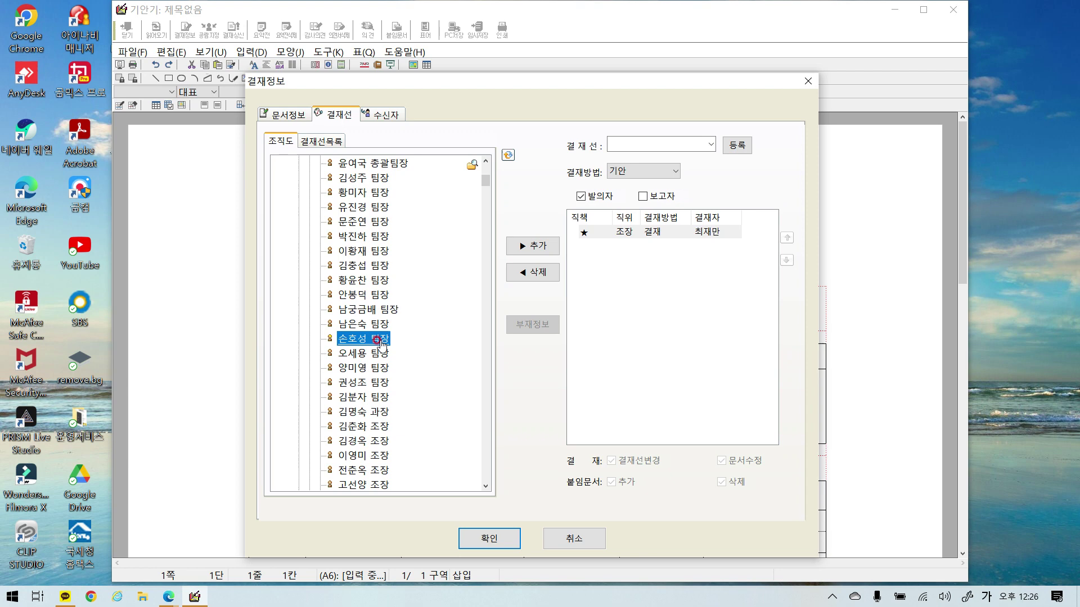
pyautogui.click(537, 246)
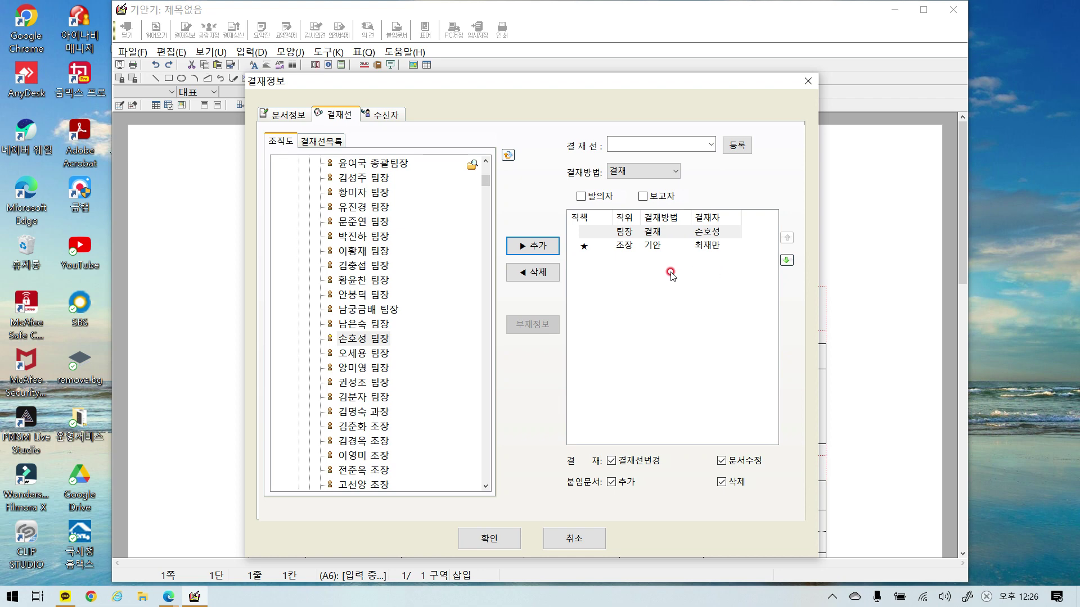
pyautogui.click(373, 297)
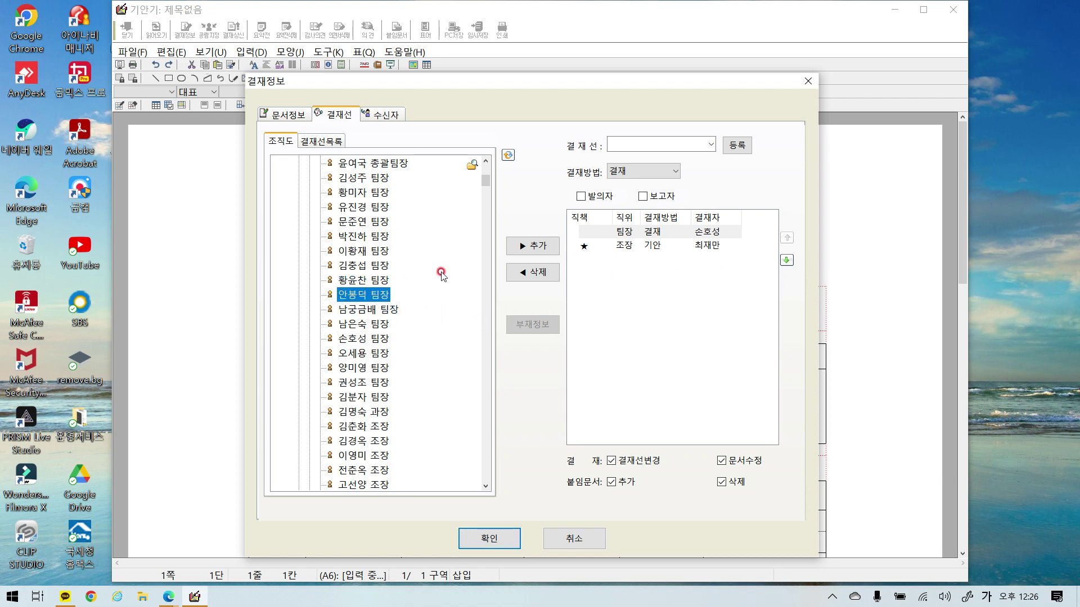
pyautogui.click(530, 245)
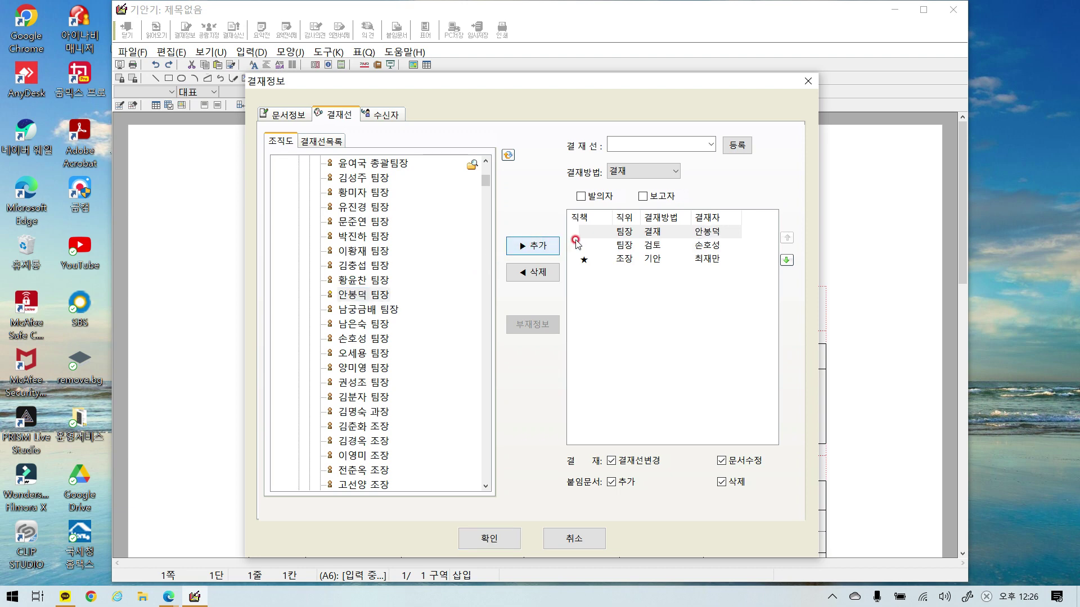
pyautogui.click(669, 247)
pyautogui.click(533, 275)
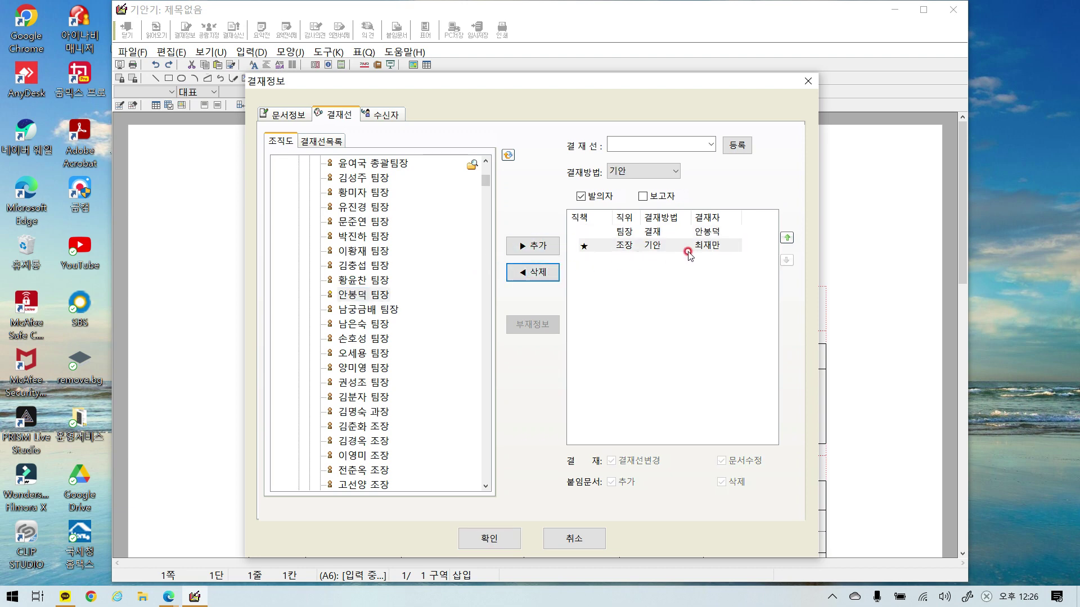
# Step: Set the approval method (결재방법) of the team leader in the approval line to 전결
pyautogui.click(641, 233)
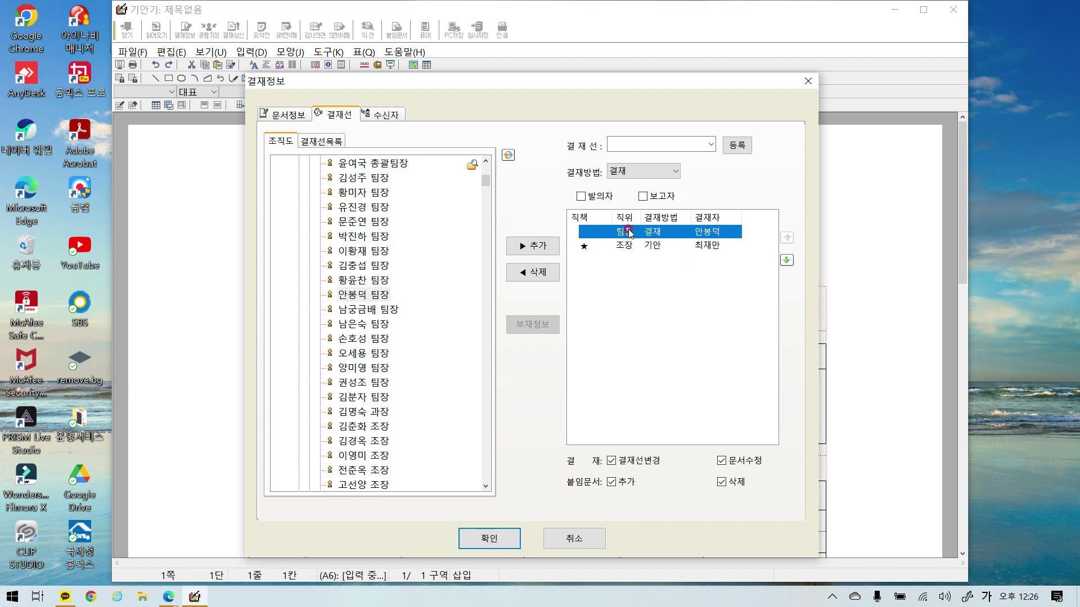
pyautogui.click(674, 175)
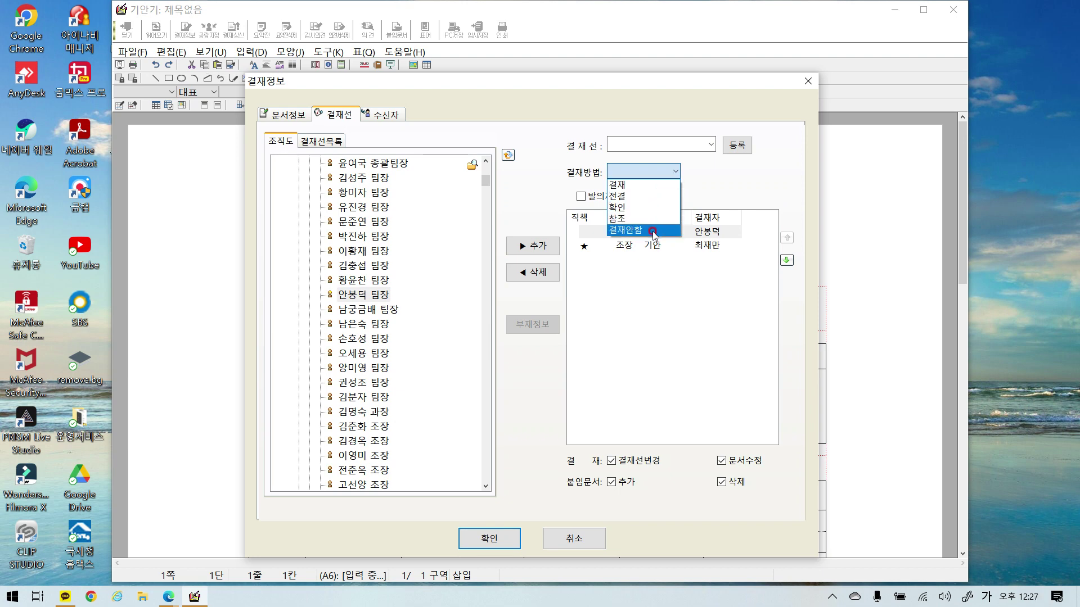
pyautogui.click(650, 201)
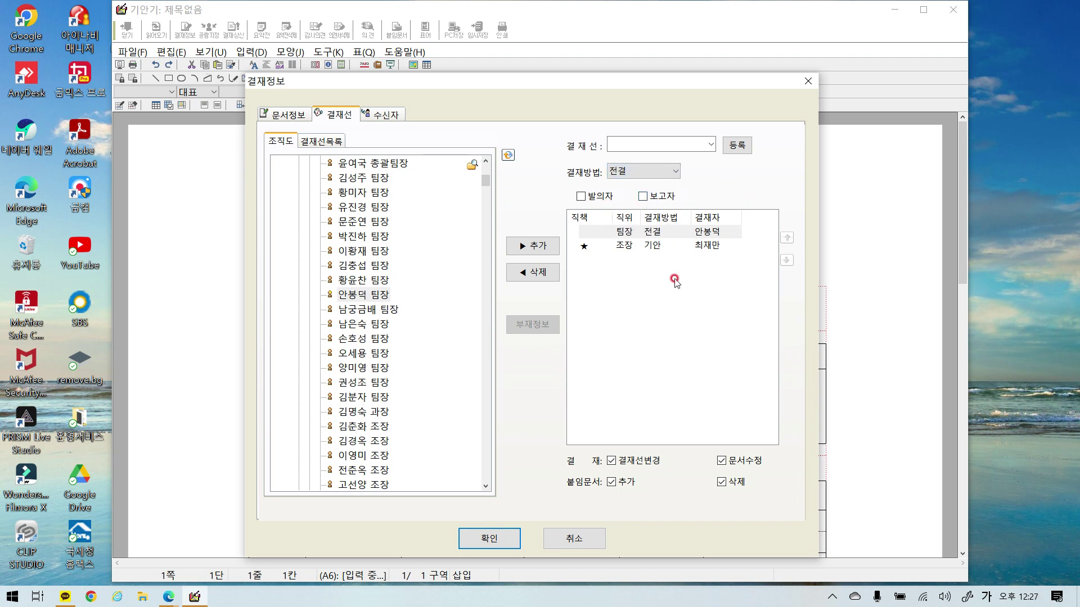
pyautogui.click(603, 237)
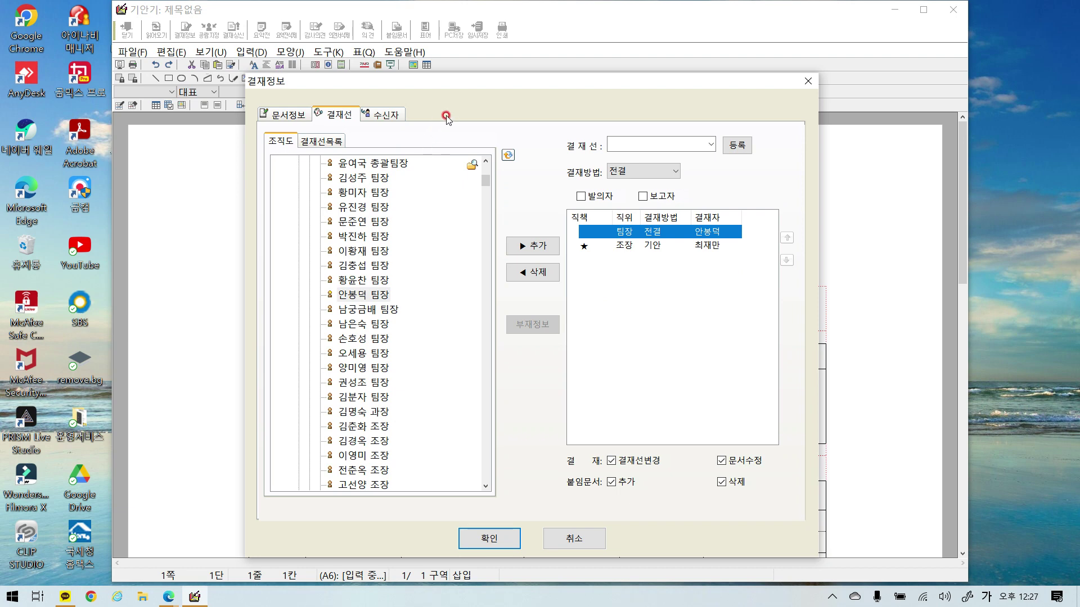
# Step: In the recipient (수신자) settings, search for the general team leader (총괄팀장) by employee name and add that person as recipient
pyautogui.click(392, 116)
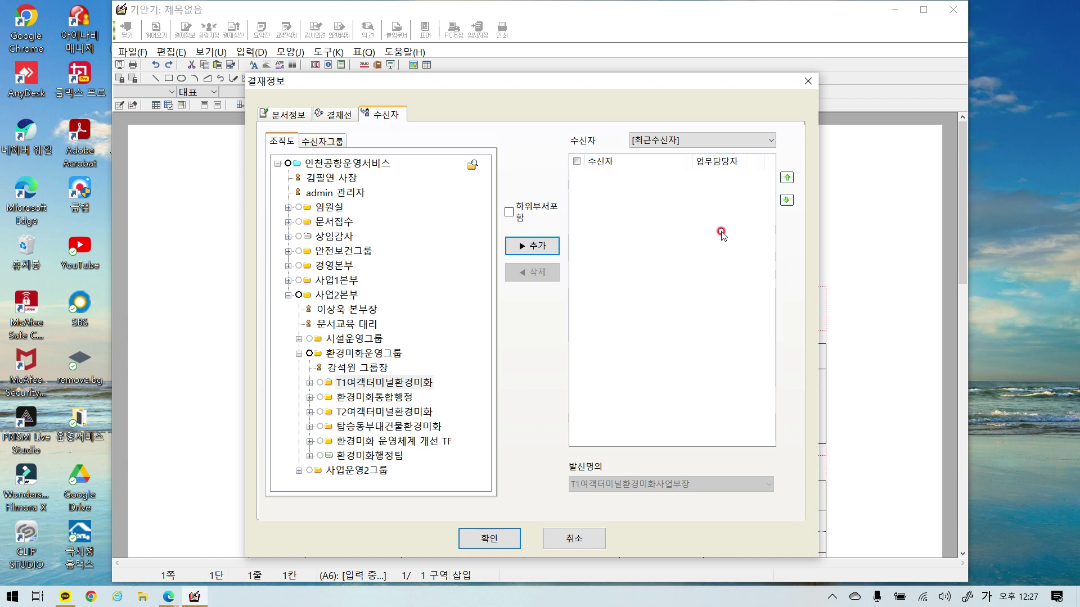
pyautogui.click(770, 141)
pyautogui.click(770, 141)
pyautogui.click(472, 165)
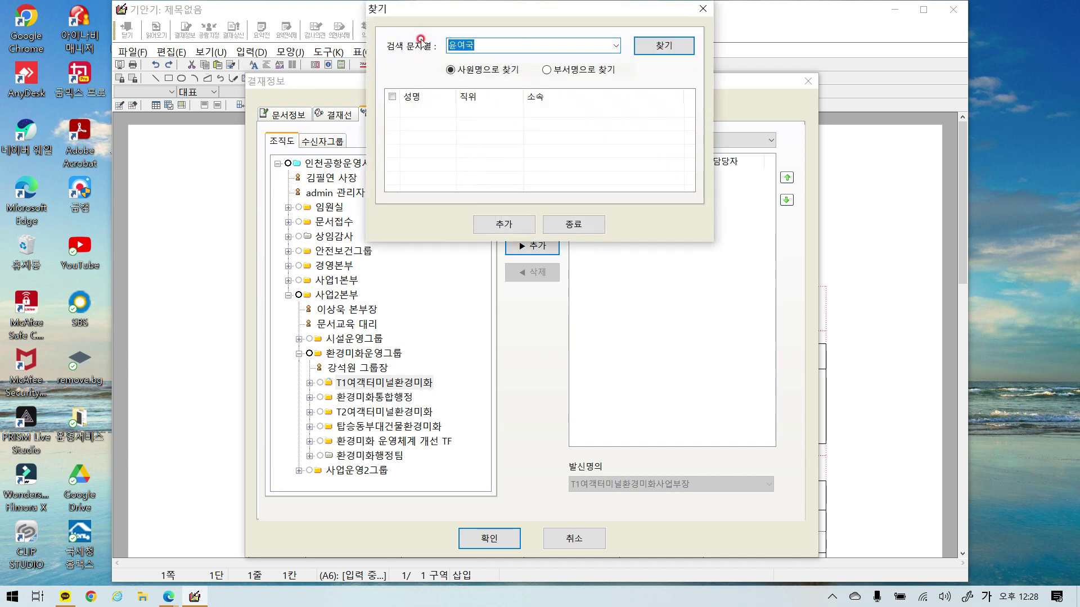
pyautogui.write('윤ㅇ')
pyautogui.write('국')
pyautogui.click(673, 45)
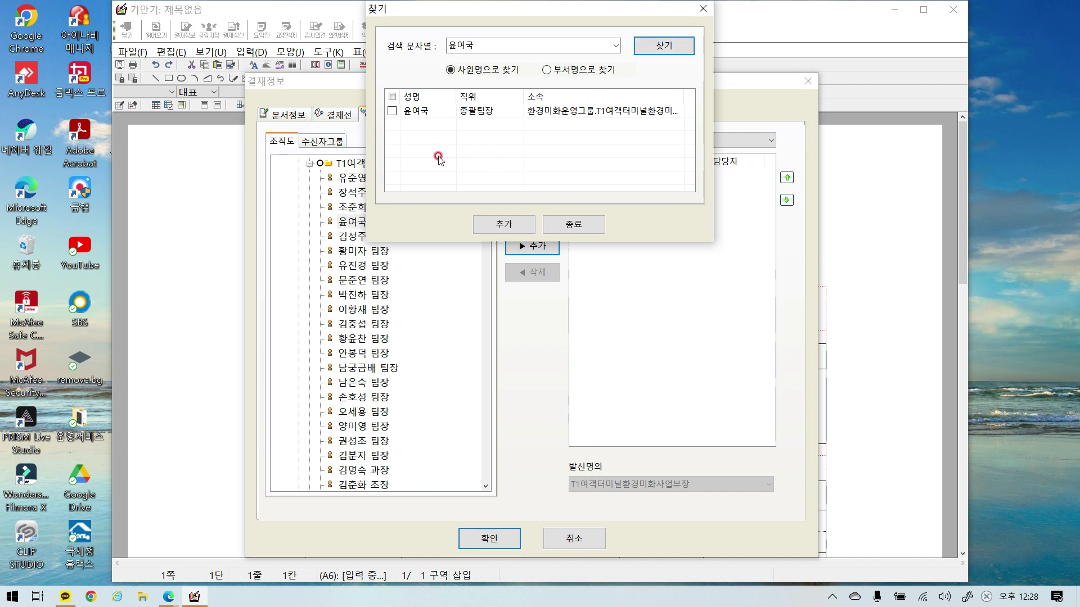
pyautogui.click(392, 111)
pyautogui.click(514, 222)
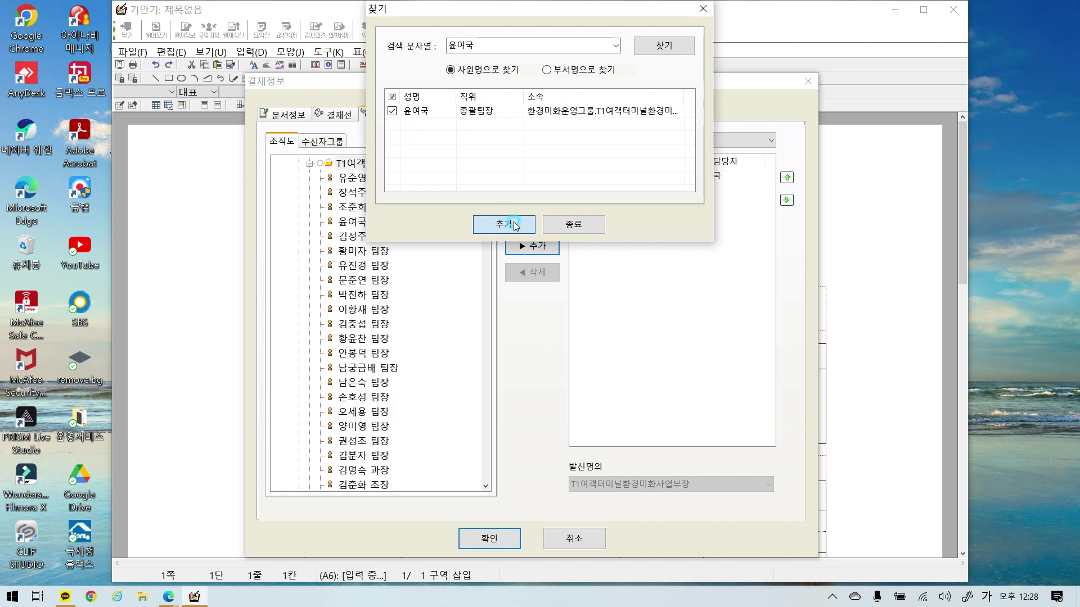
# Step: Close the employee search and set the recipient settings' sender name (발신명의) to 사업2본부장
pyautogui.click(585, 224)
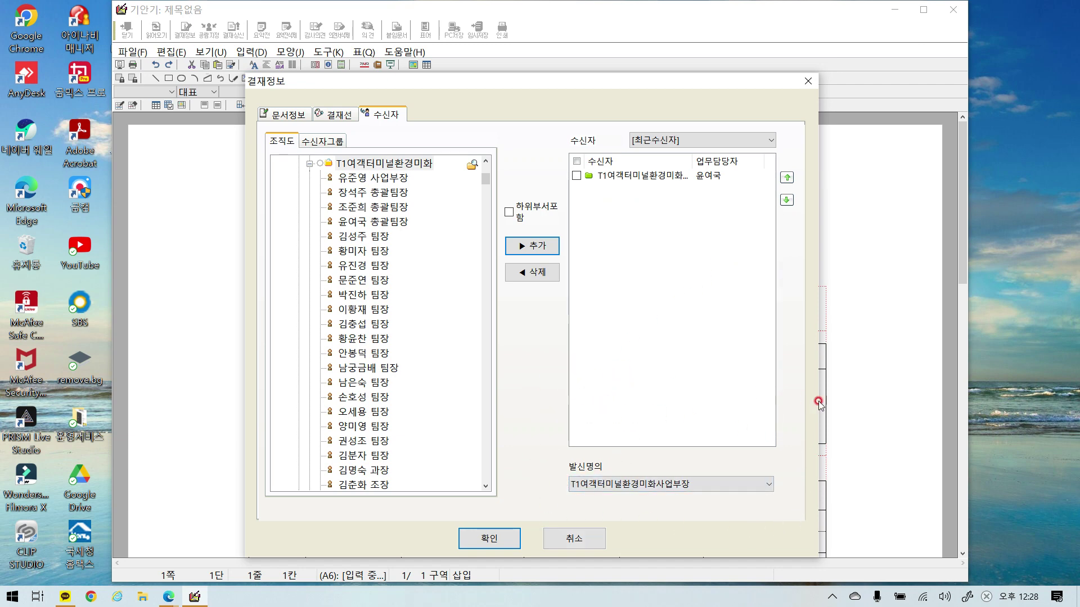
pyautogui.click(765, 485)
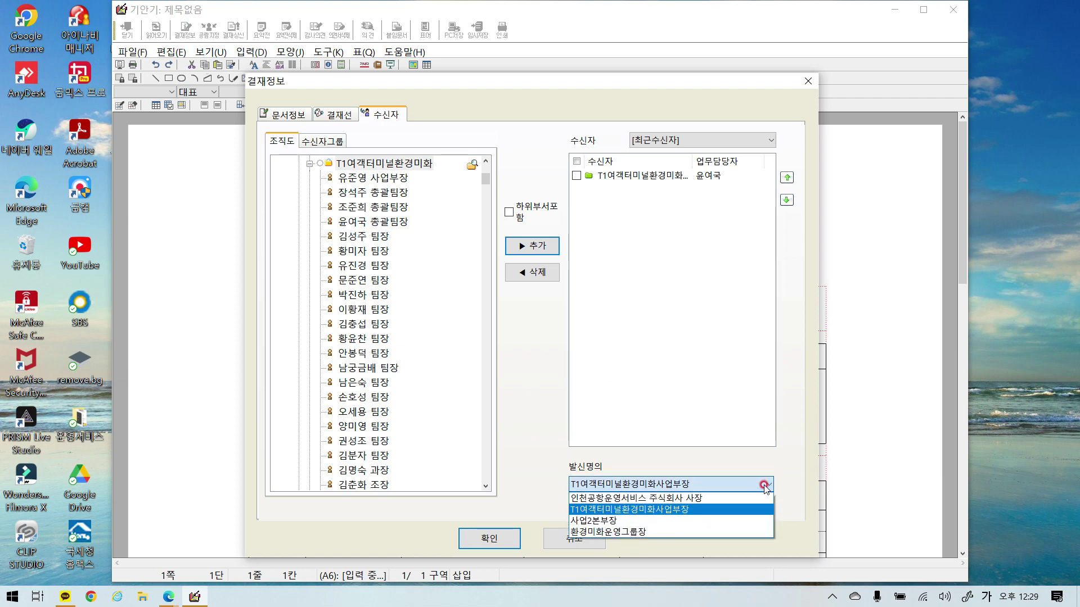
pyautogui.click(765, 484)
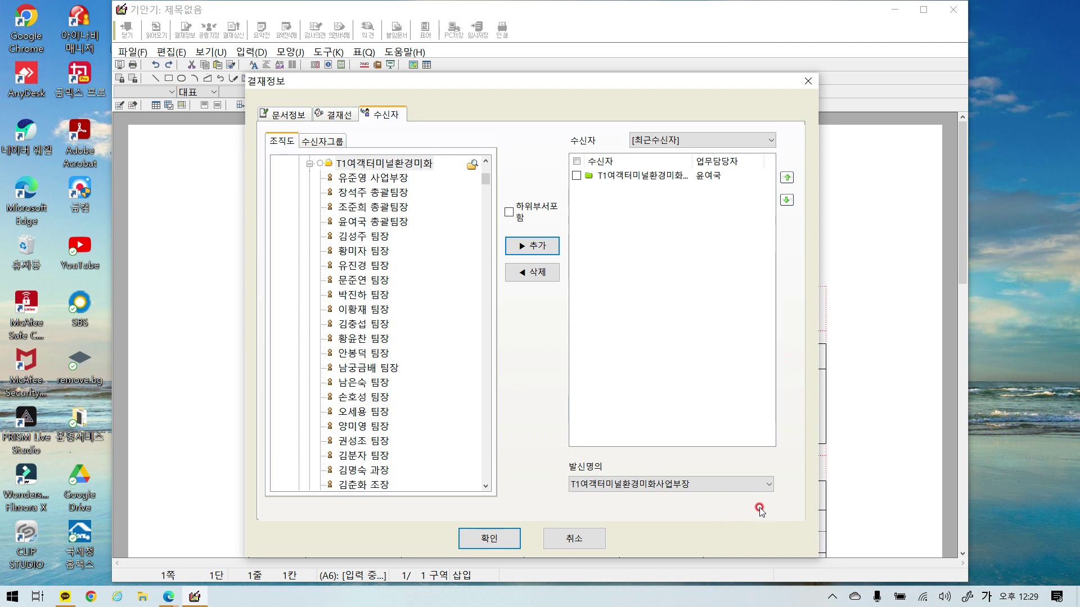
pyautogui.click(767, 487)
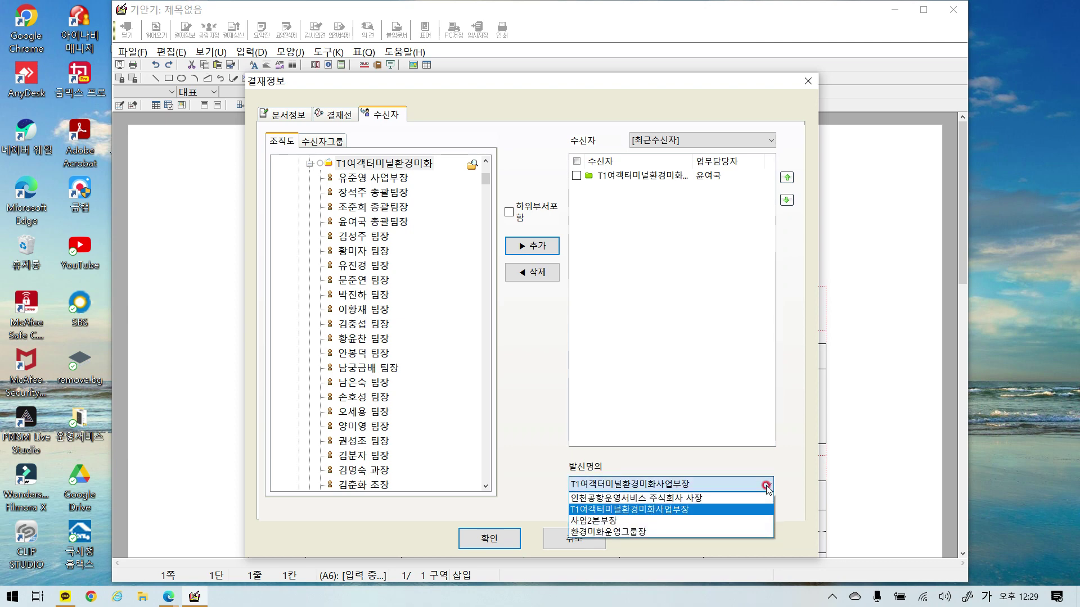
pyautogui.click(744, 521)
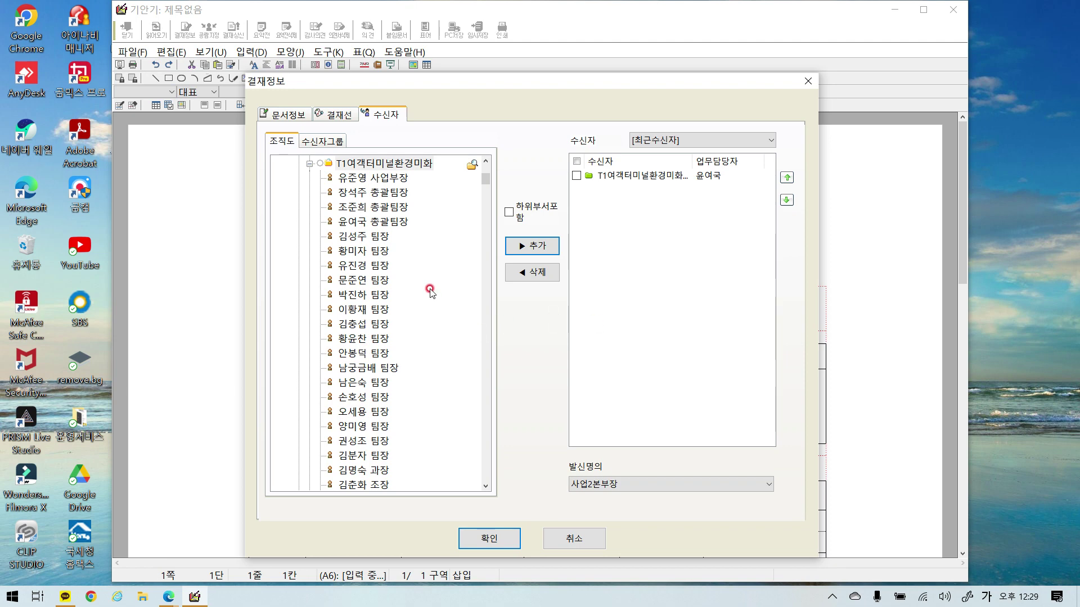
# Step: Review the document information, approval line and recipient settings once more, and confirm the approval information (결재정보)
pyautogui.click(275, 117)
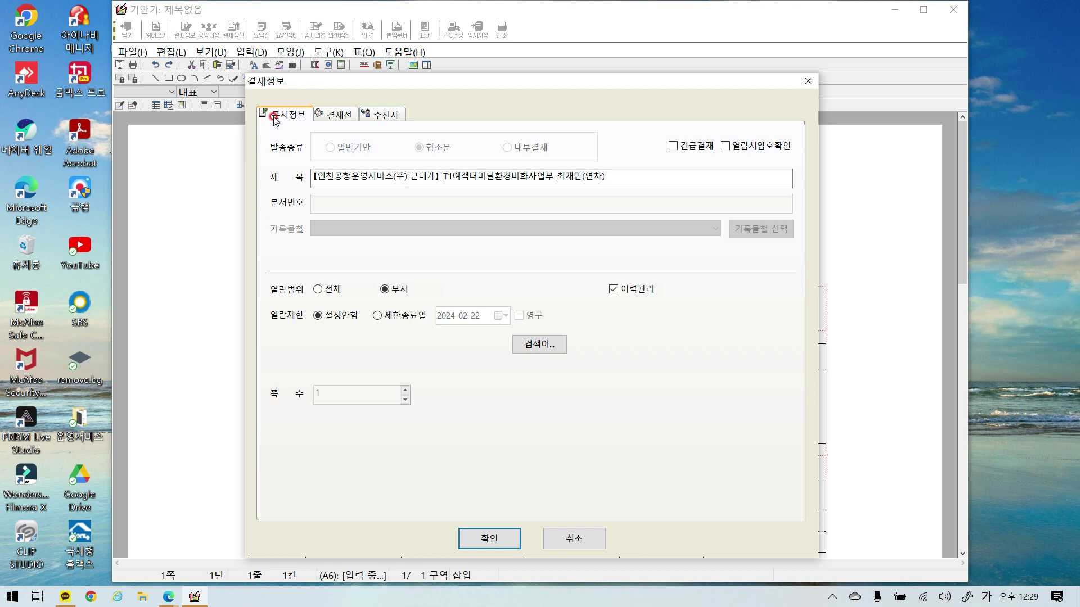
pyautogui.click(334, 115)
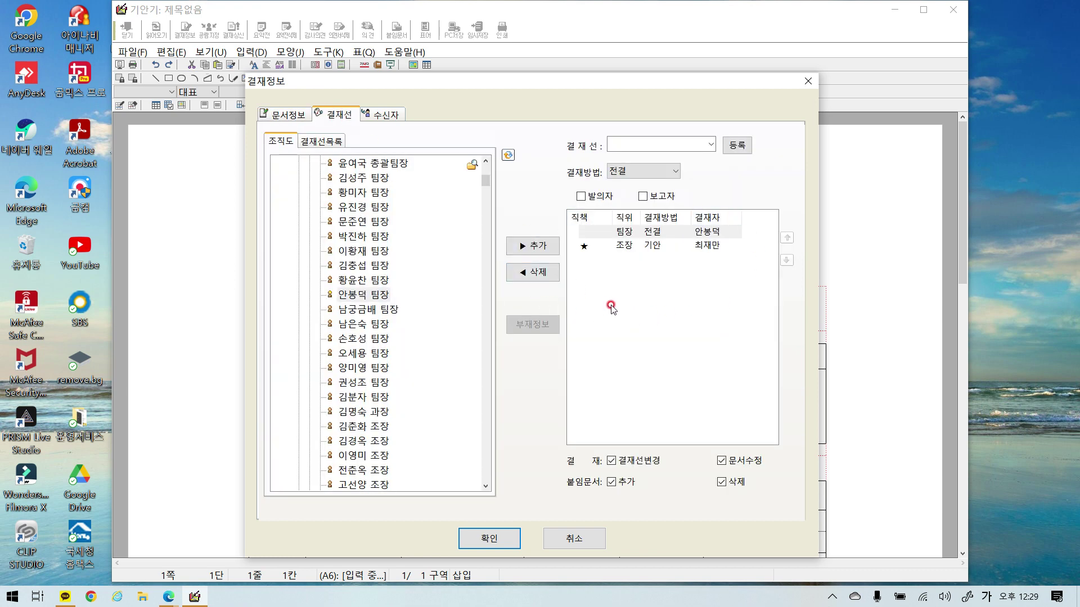
pyautogui.click(378, 115)
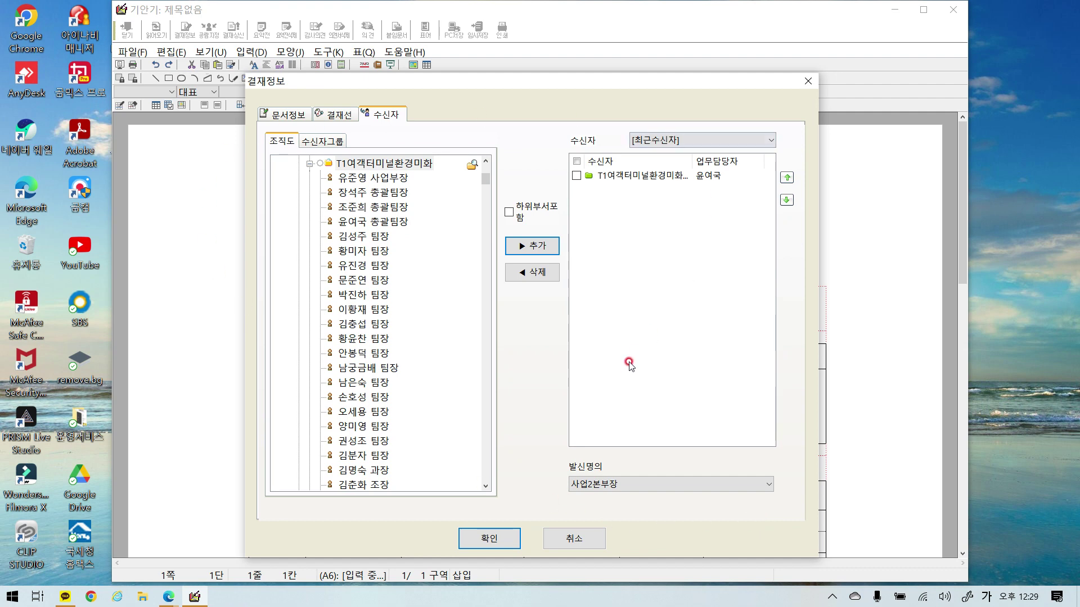
pyautogui.click(483, 540)
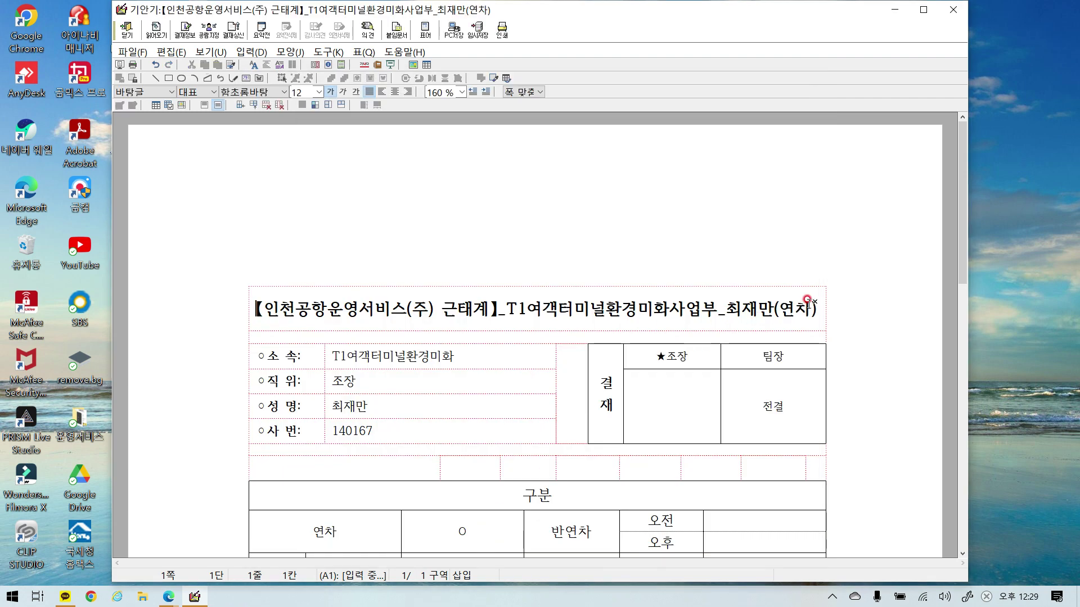
# Step: Examine the leave draft from title to footer, checking the approval boxes, leave type, period (기간) and reason (사유)
pyautogui.scroll(-2, 807, 300)
pyautogui.scroll(2, 807, 300)
pyautogui.scroll(-1, 843, 232)
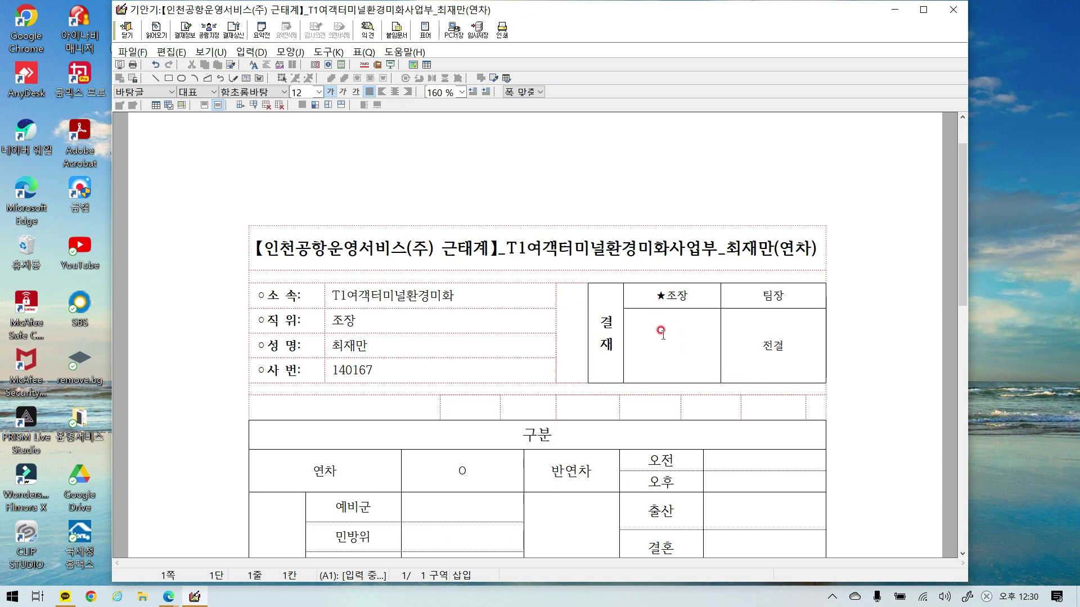
pyautogui.click(670, 344)
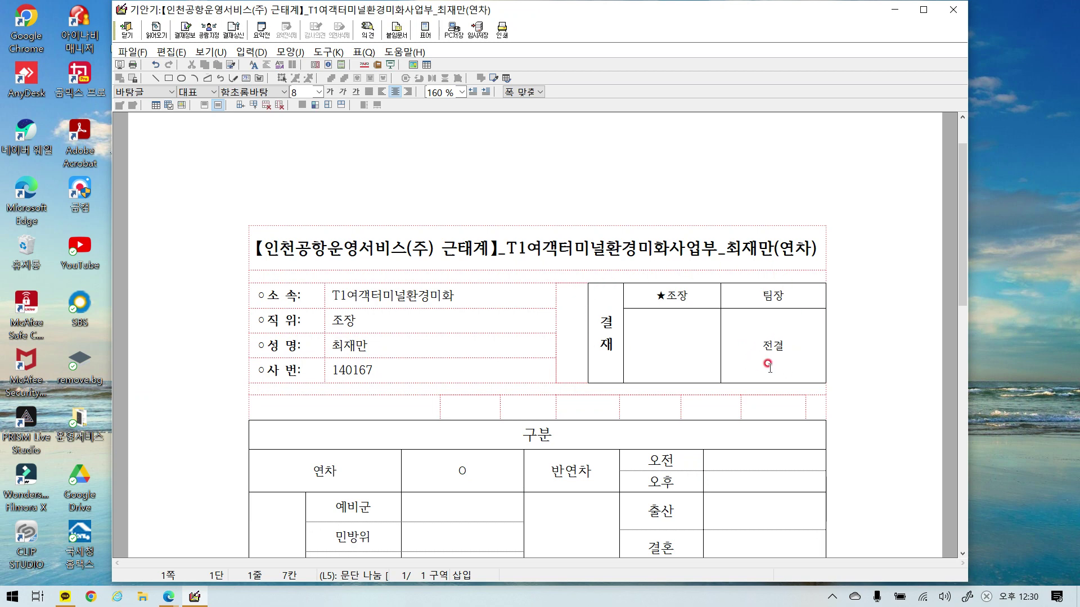
pyautogui.click(672, 352)
pyautogui.scroll(-5, 705, 340)
pyautogui.scroll(2, 705, 339)
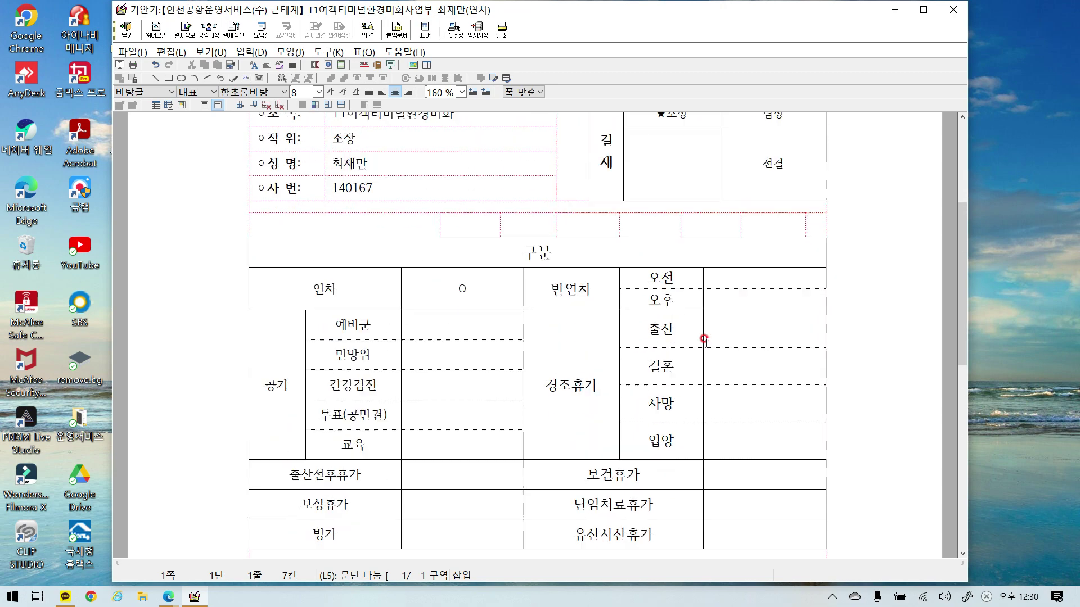
pyautogui.scroll(-4, 704, 340)
pyautogui.scroll(5, 705, 339)
pyautogui.scroll(1, 705, 337)
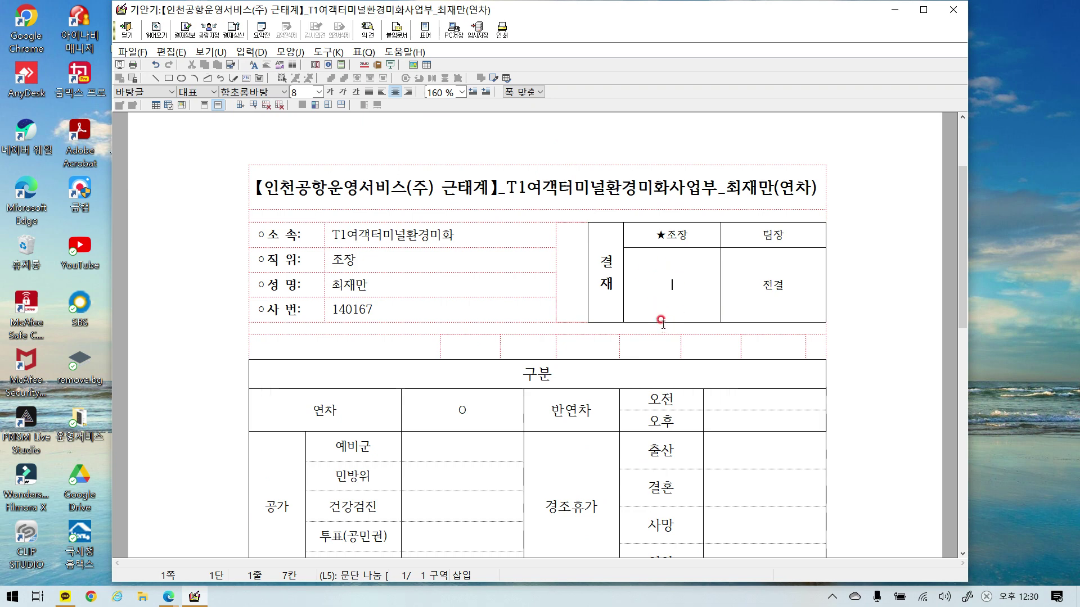
pyautogui.scroll(-5, 662, 322)
pyautogui.scroll(2, 655, 316)
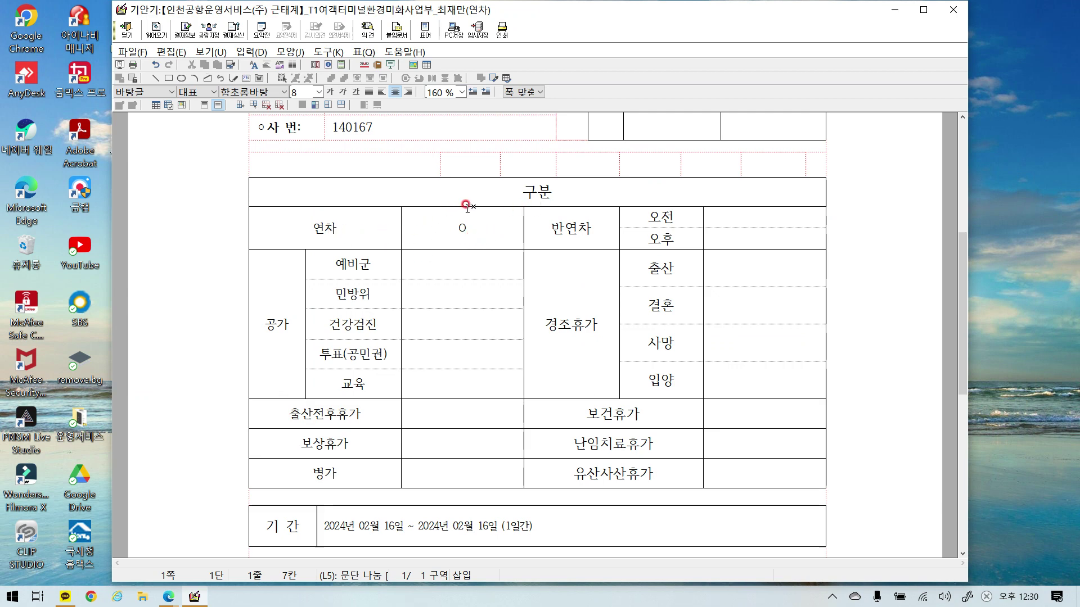
pyautogui.scroll(-2, 467, 206)
pyautogui.scroll(2, 473, 206)
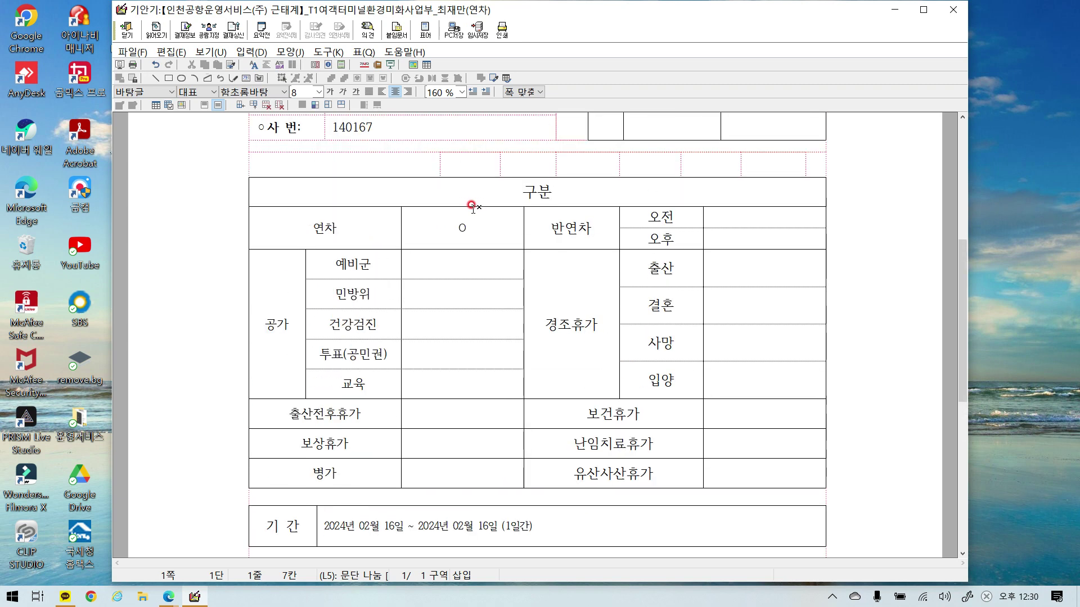
pyautogui.scroll(-2, 508, 272)
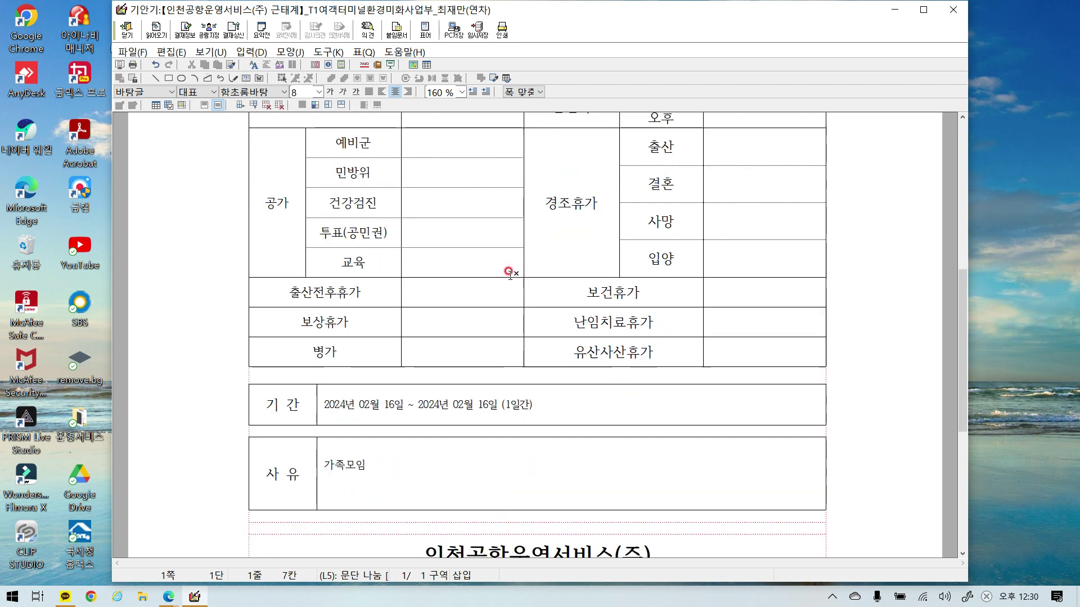
pyautogui.scroll(-1, 509, 273)
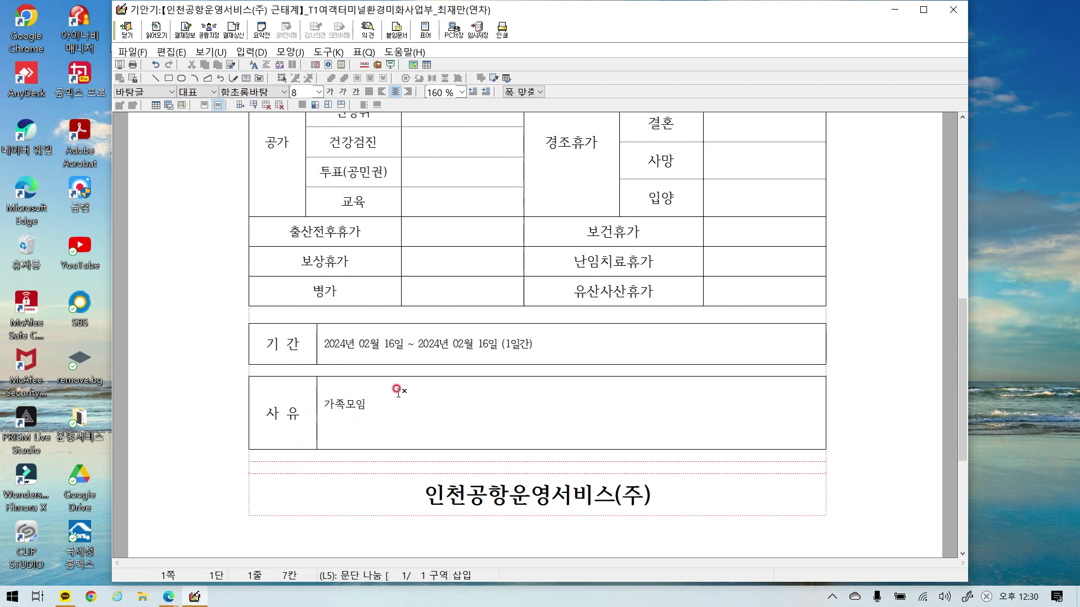
pyautogui.scroll(-3, 422, 349)
pyautogui.scroll(2, 420, 388)
pyautogui.scroll(10, 421, 396)
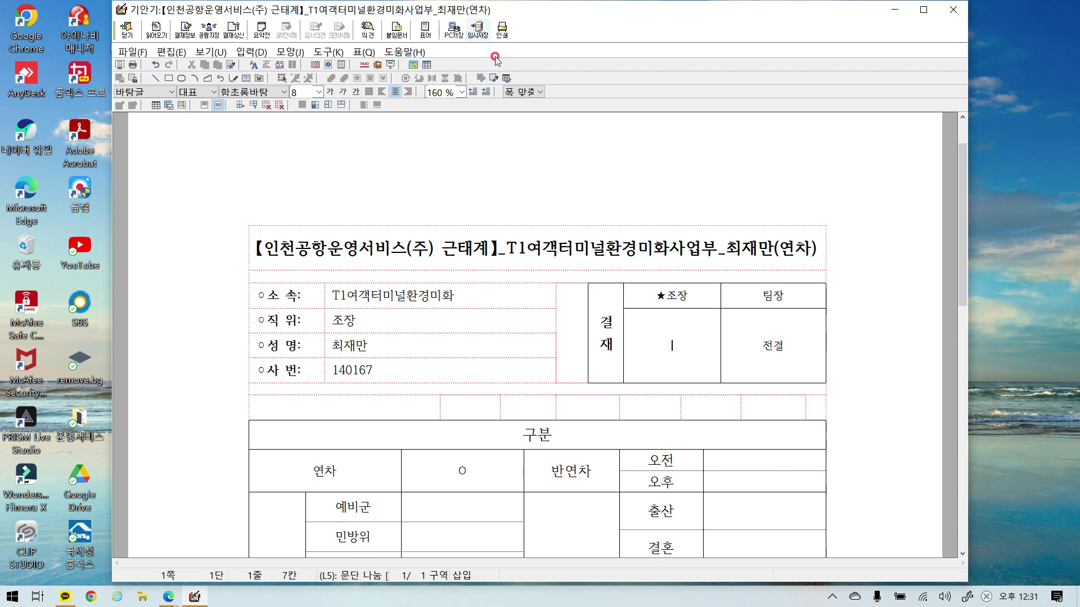
# Step: Submit the annual leave draft for approval (결재상신), confirm the submission and keep the document open
pyautogui.click(850, 193)
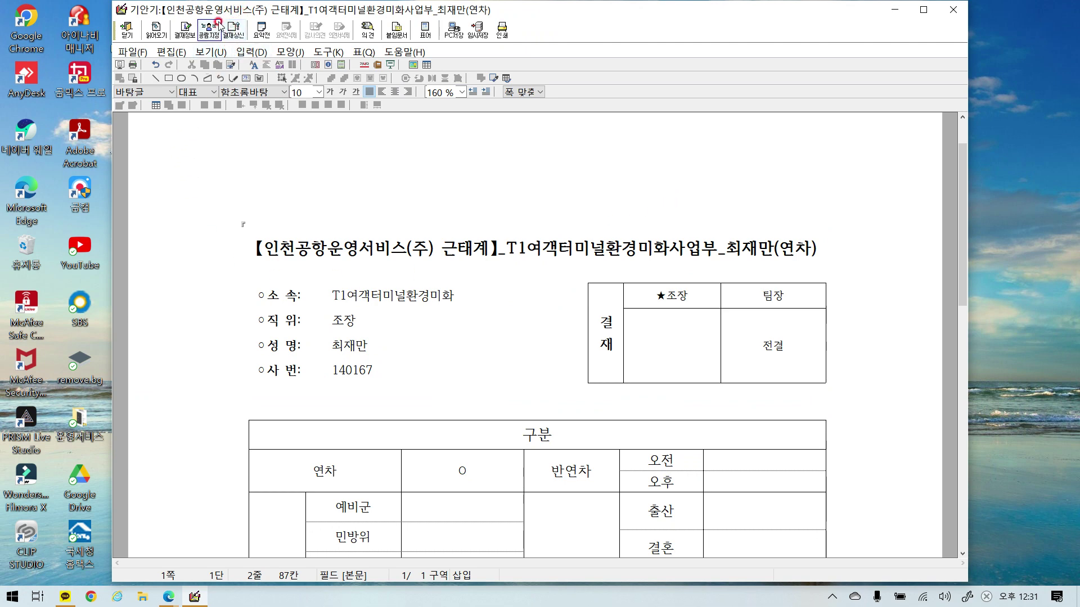
pyautogui.click(238, 33)
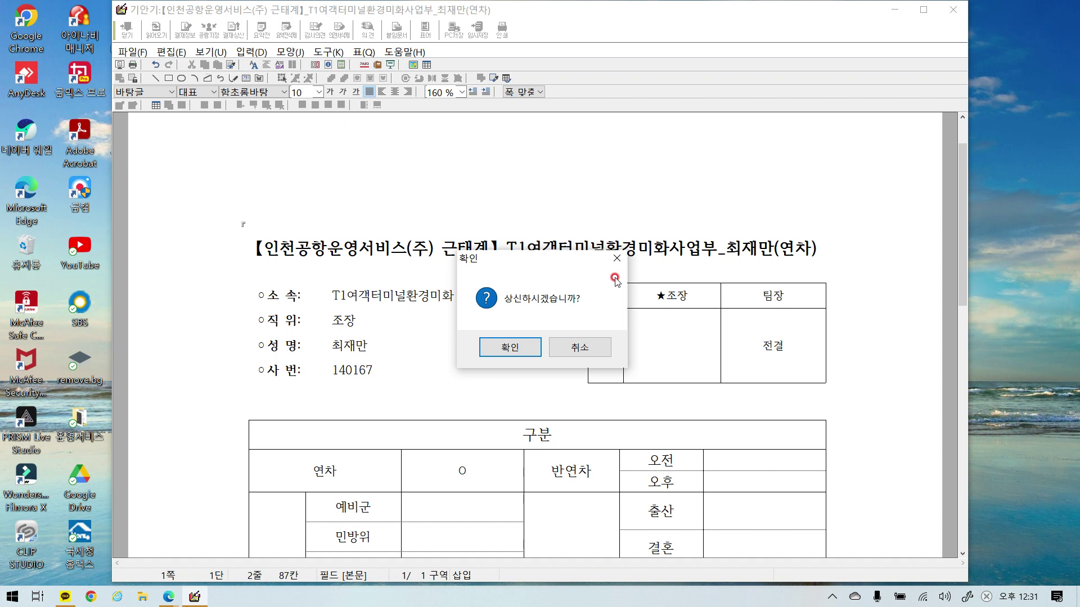
pyautogui.click(520, 347)
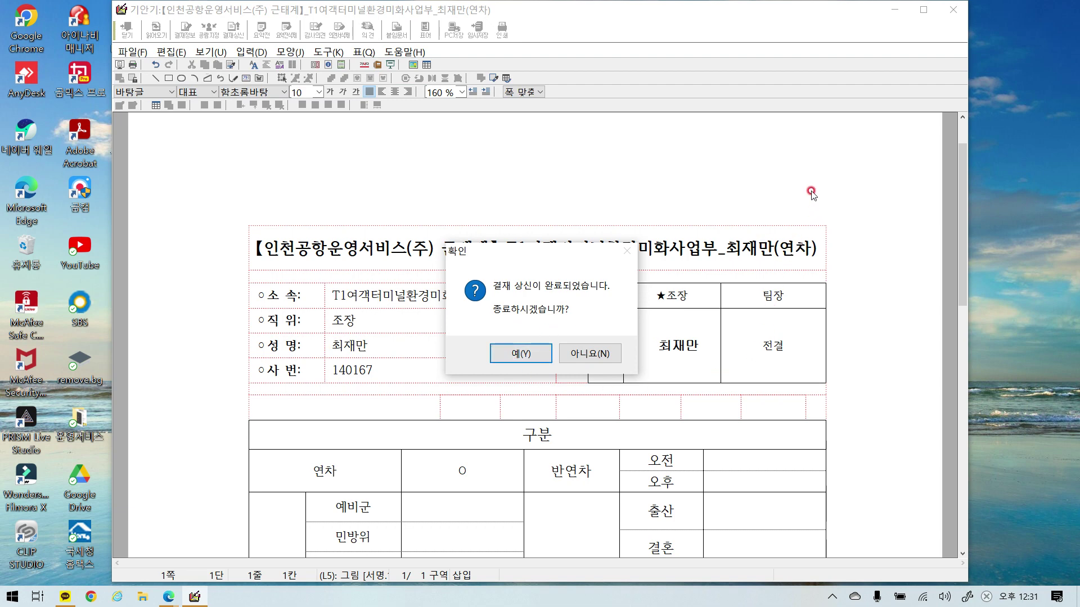
pyautogui.click(601, 355)
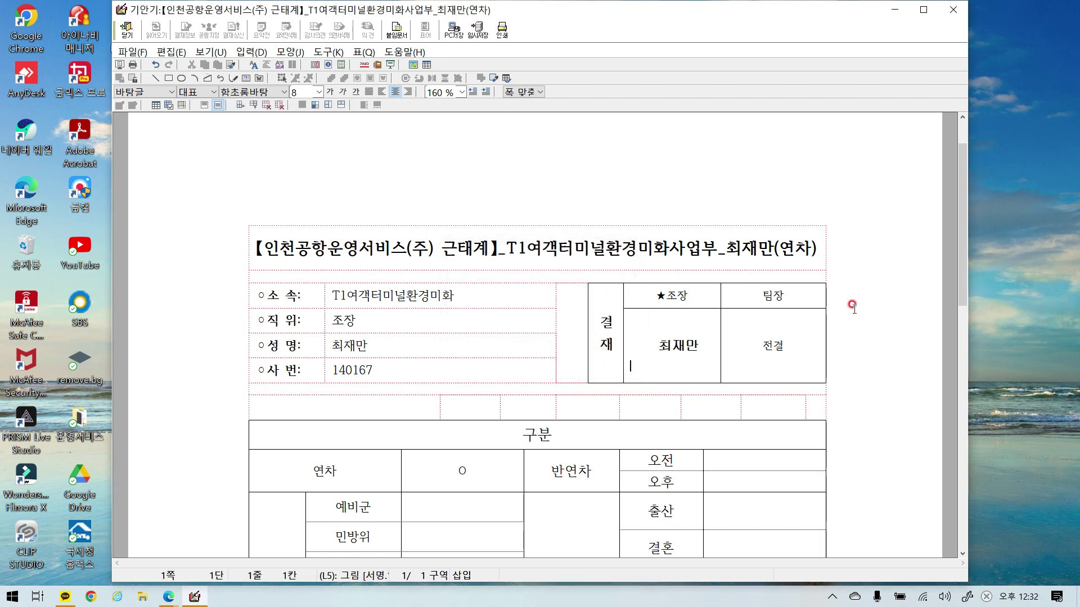
# Step: Look over the submitted leave document, including the drafter's signature box, and close its window
pyautogui.scroll(-3, 853, 307)
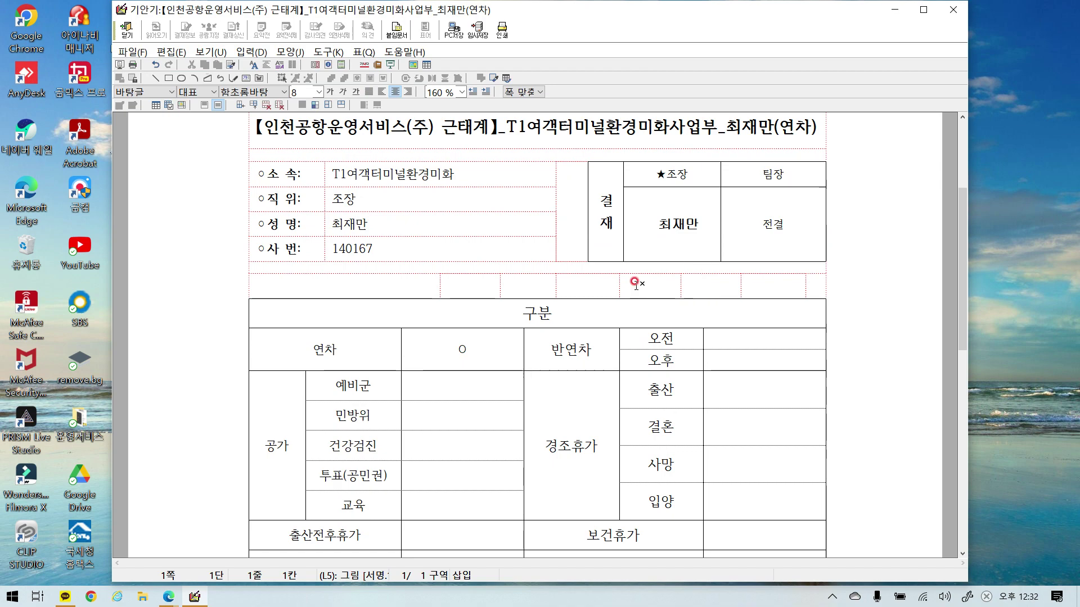
pyautogui.scroll(-10, 768, 284)
pyautogui.scroll(15, 767, 284)
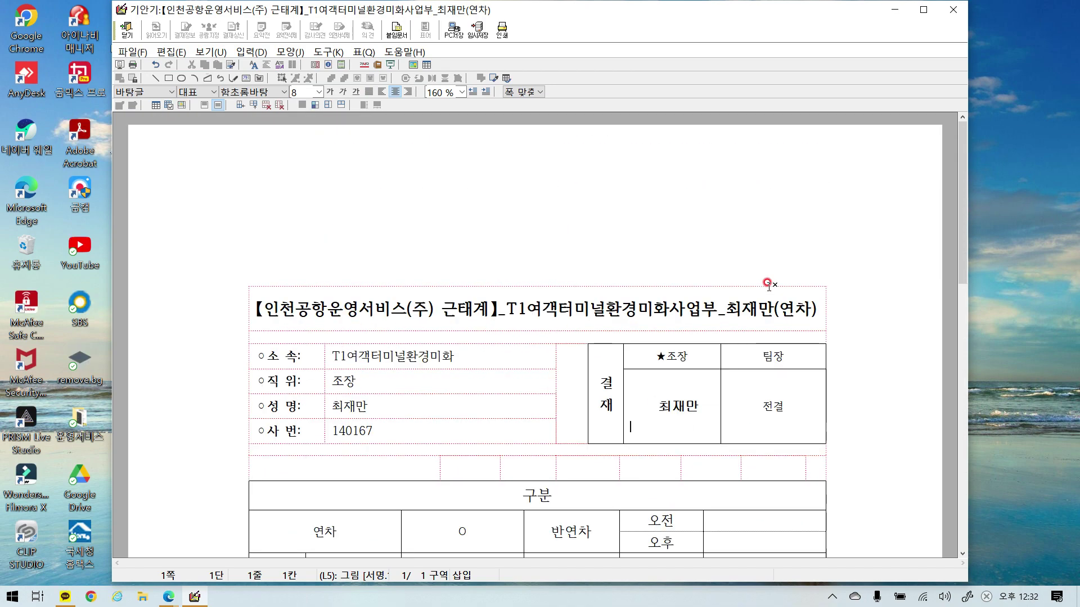
pyautogui.scroll(-8, 475, 292)
pyautogui.scroll(8, 474, 298)
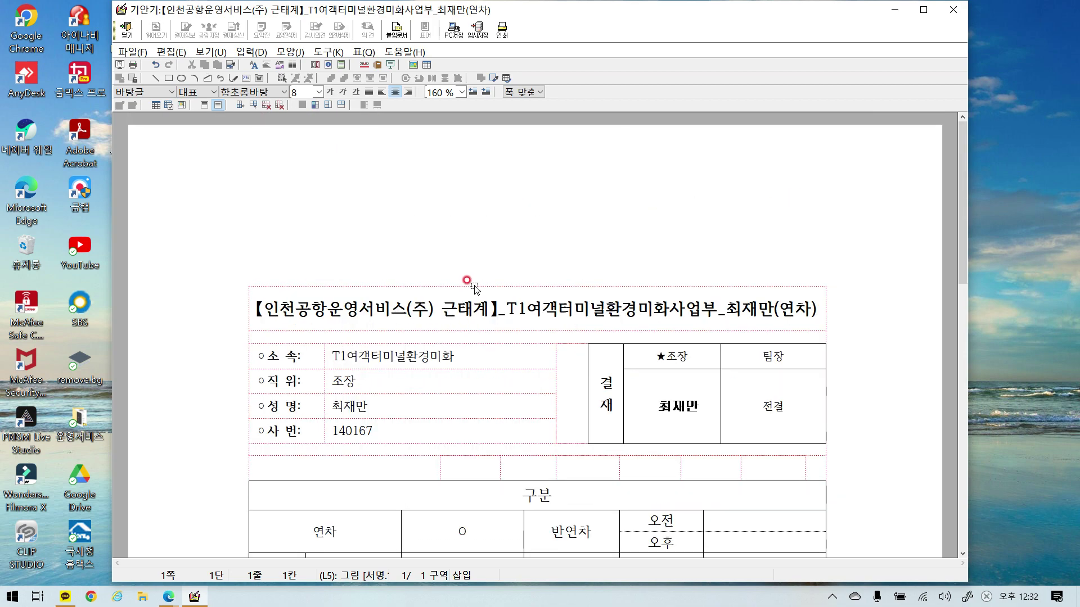
pyautogui.click(952, 10)
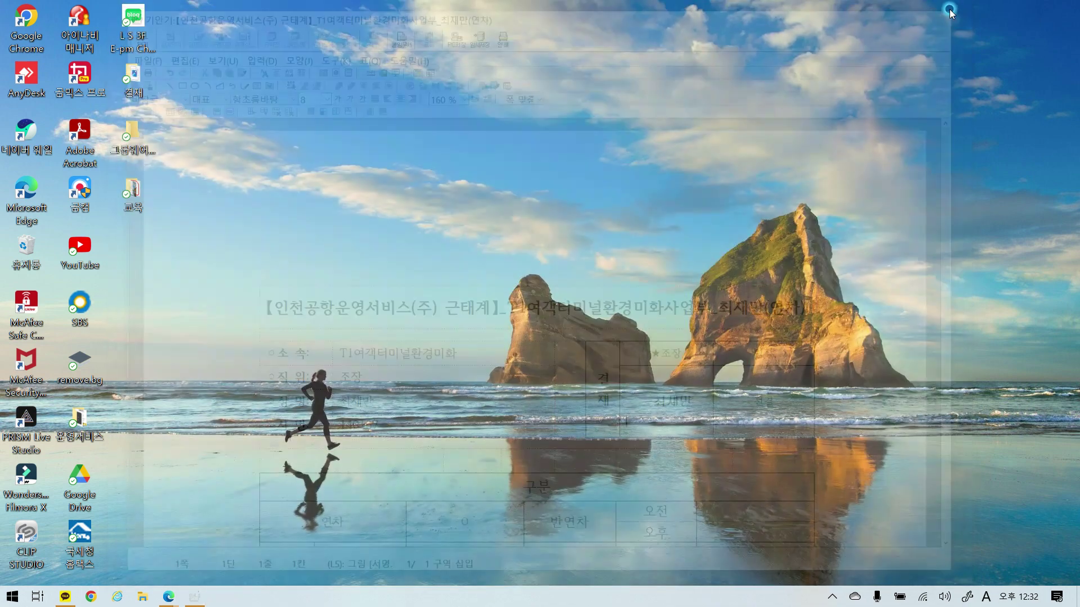
# Step: Switch to ERP-iU Web, close the leave application form, refresh the leave list to check the 2024/02/16 request's status, and close the window
pyautogui.moveTo(169, 596)
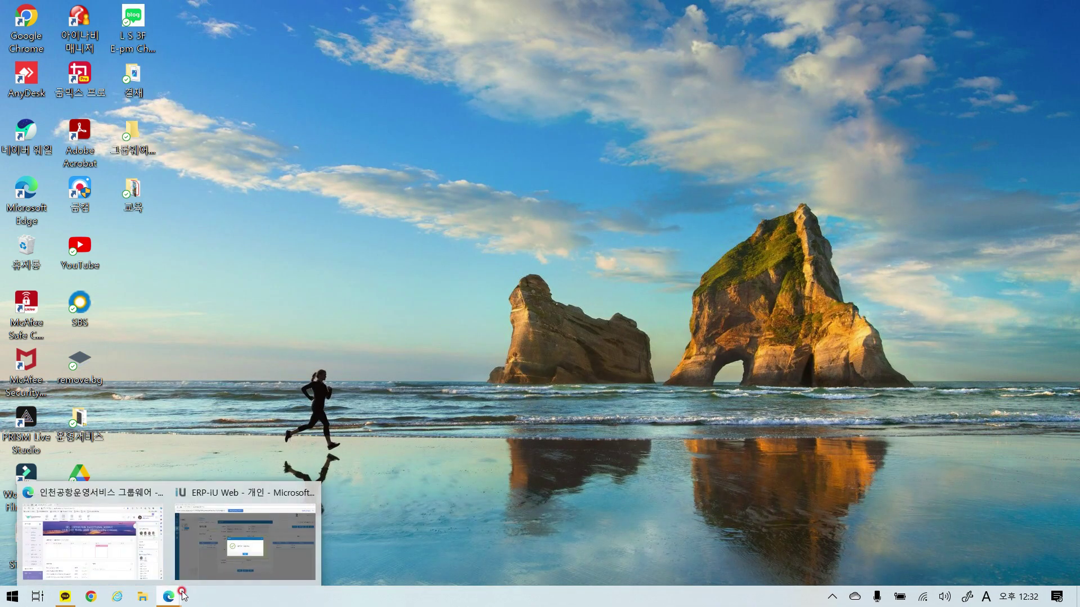
pyautogui.click(236, 557)
pyautogui.click(531, 388)
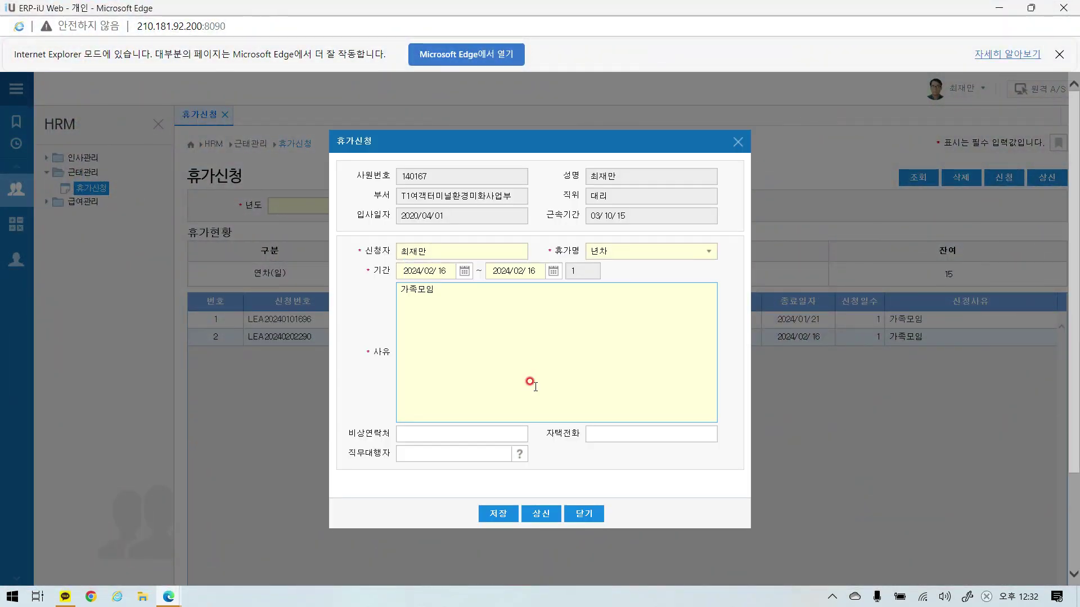
pyautogui.click(583, 513)
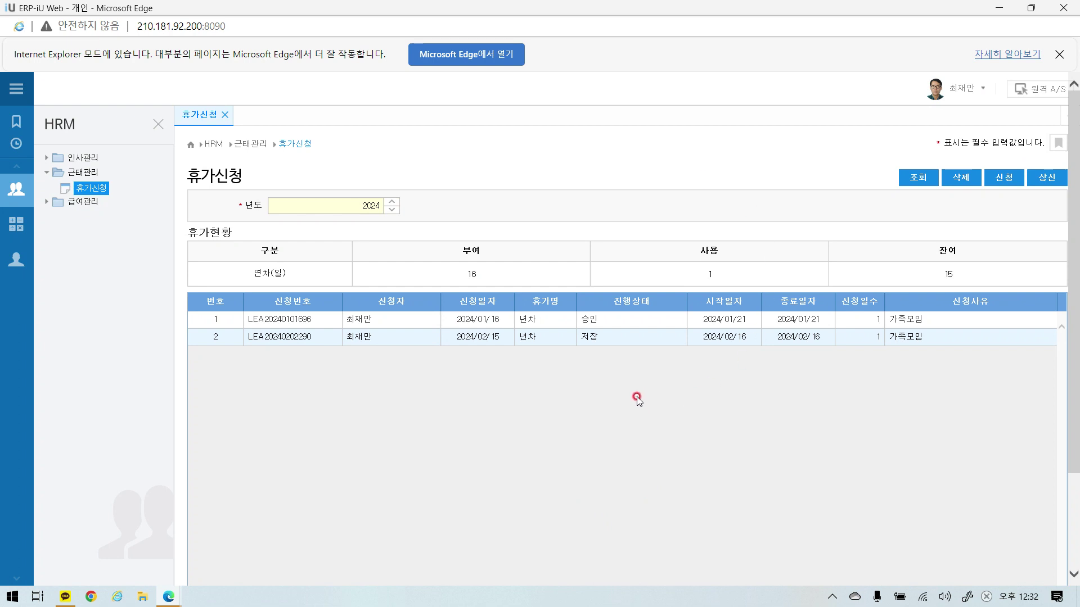
pyautogui.click(918, 178)
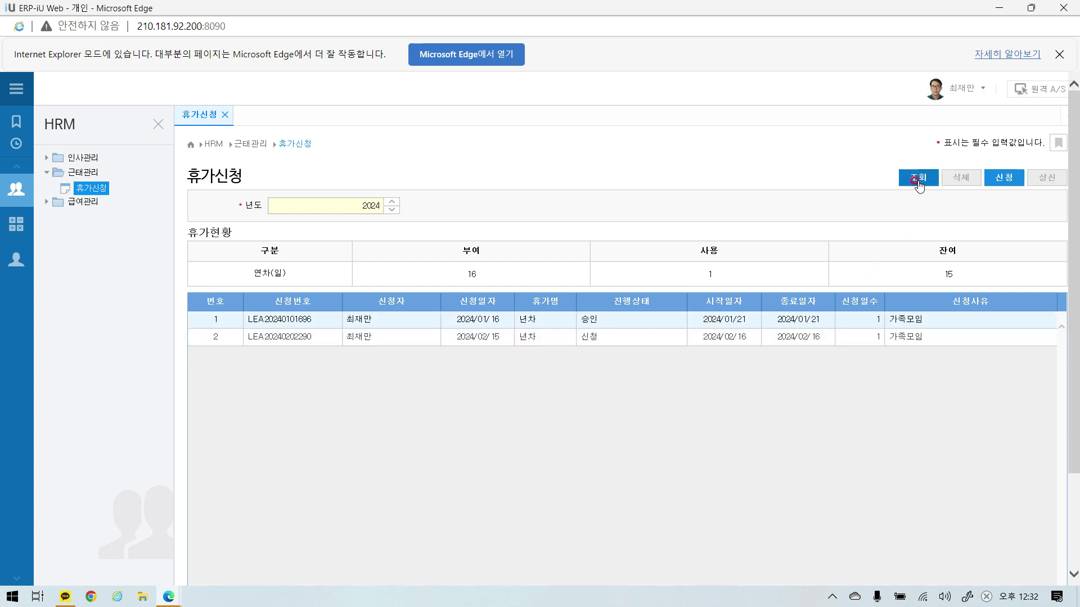
pyautogui.click(617, 341)
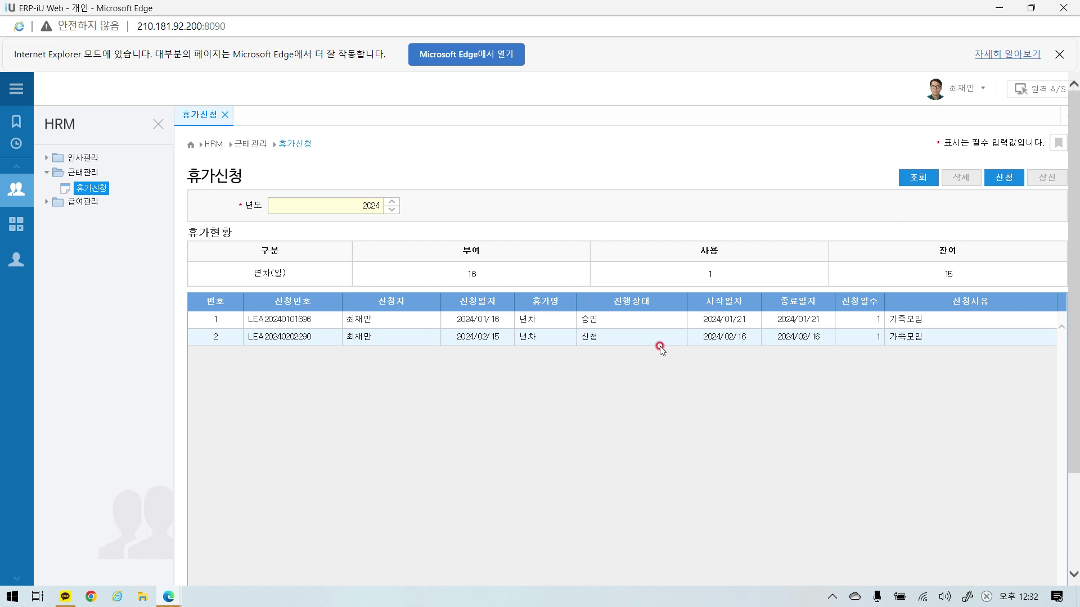
pyautogui.click(1067, 8)
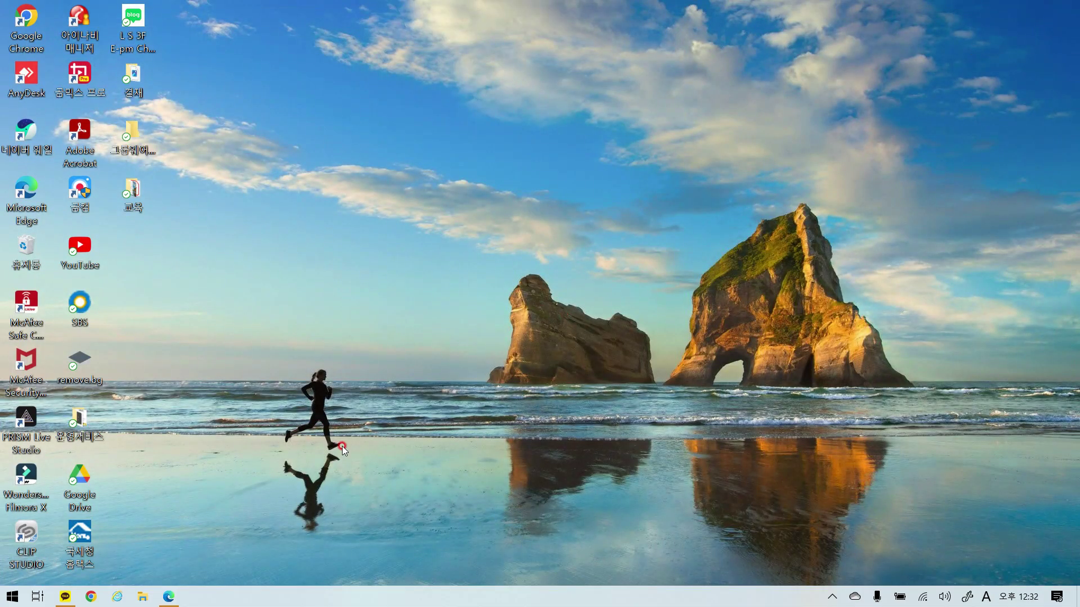
# Step: Switch to the groupware and open the approvals-in-progress list (결재진행) to check the submitted leave document
pyautogui.click(169, 597)
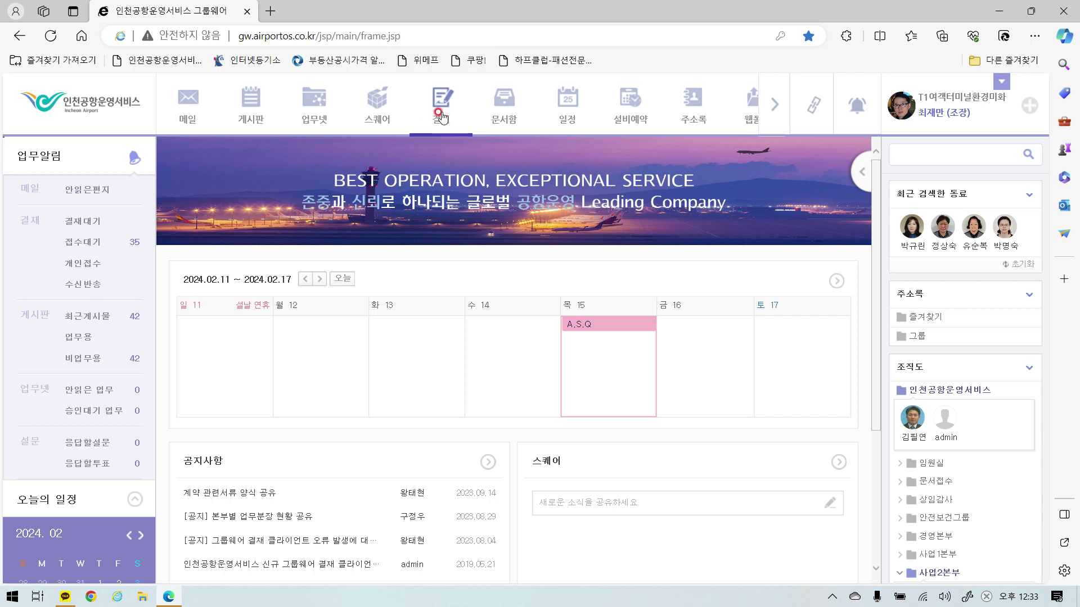
pyautogui.click(442, 117)
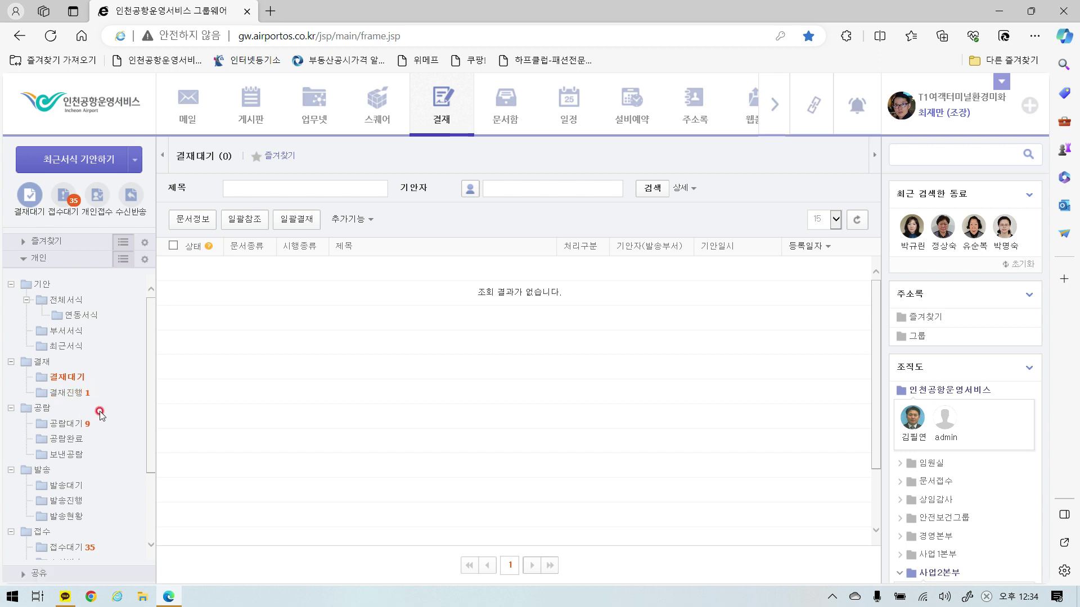
pyautogui.click(72, 394)
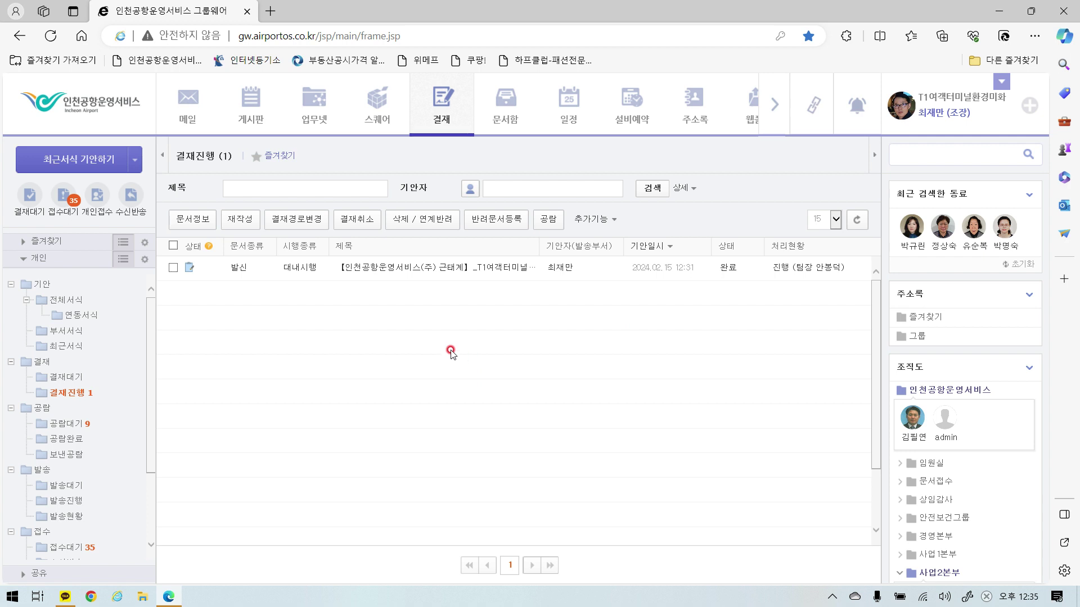
# Step: Open the submitted annual leave document from the in-progress list and review its approval box, leave type, period and reason
pyautogui.click(410, 273)
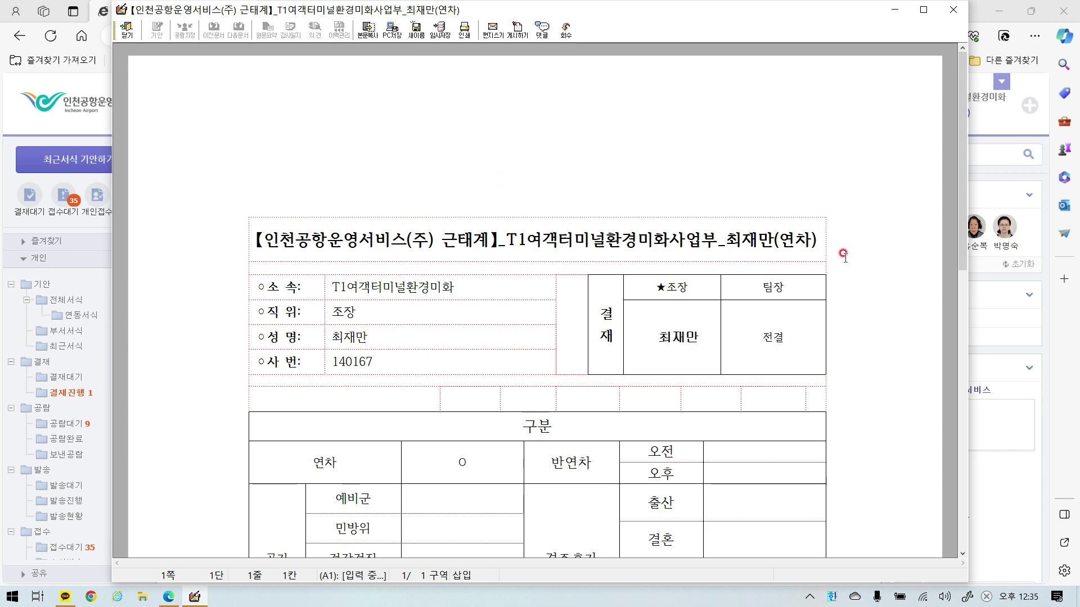
pyautogui.scroll(-5, 844, 255)
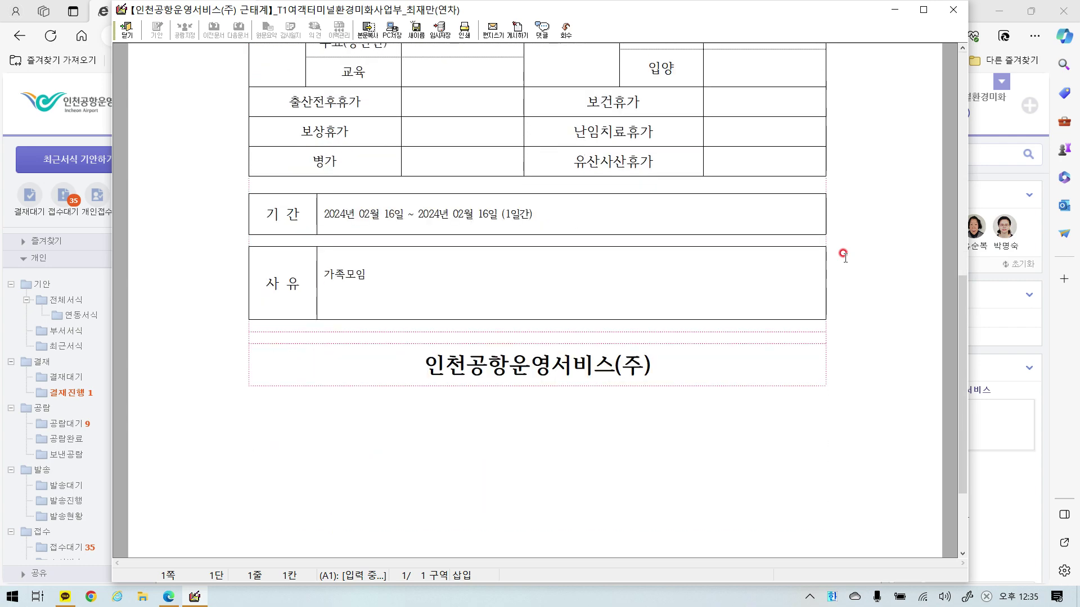
pyautogui.scroll(2, 843, 254)
pyautogui.scroll(4, 844, 254)
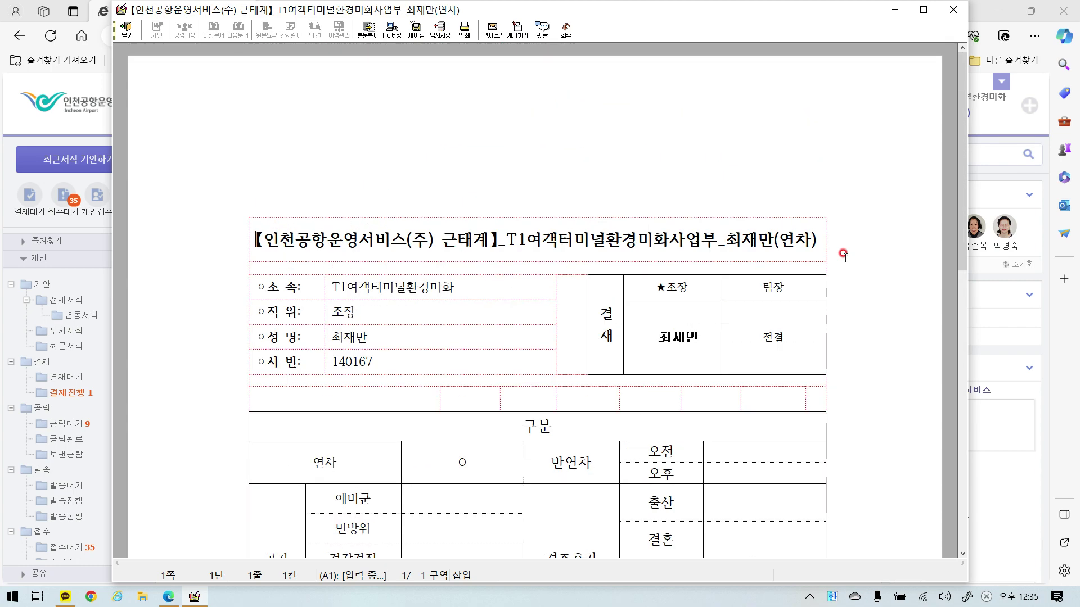
pyautogui.scroll(-3, 843, 254)
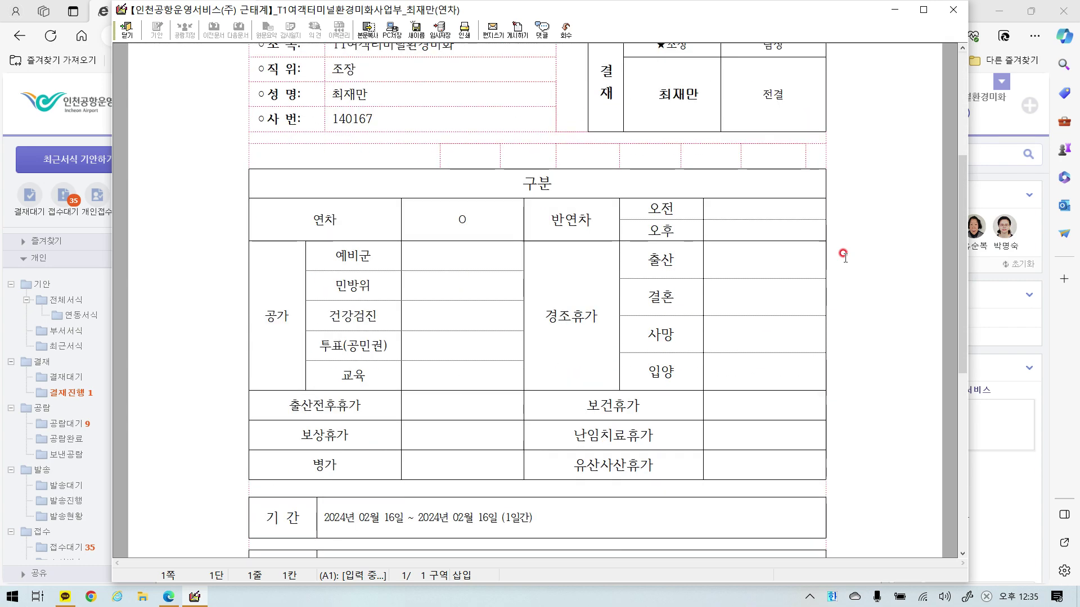
pyautogui.scroll(3, 844, 254)
pyautogui.scroll(-3, 844, 254)
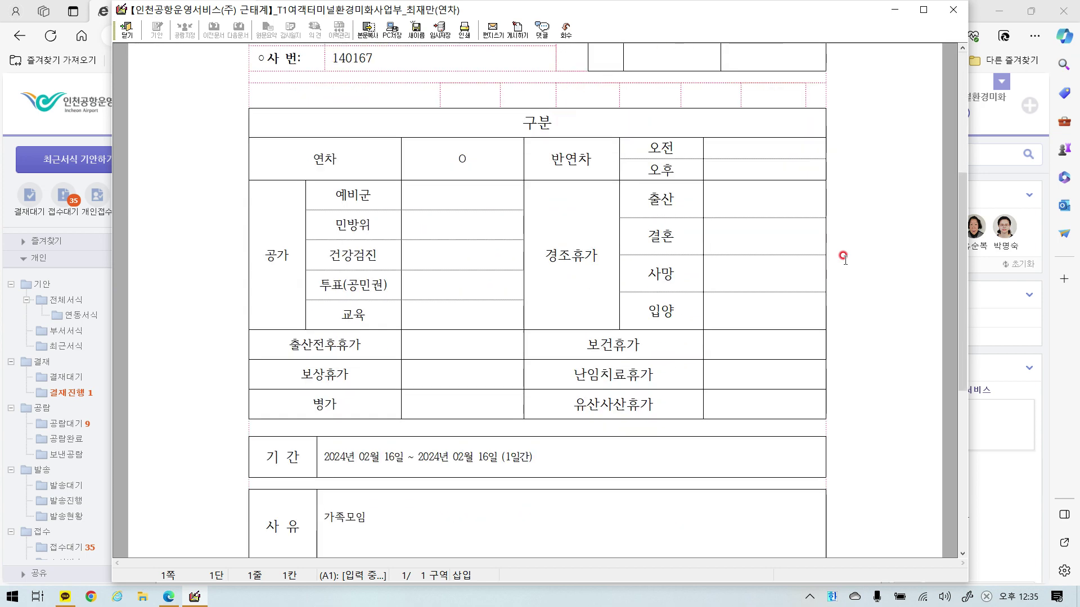
pyautogui.scroll(3, 844, 254)
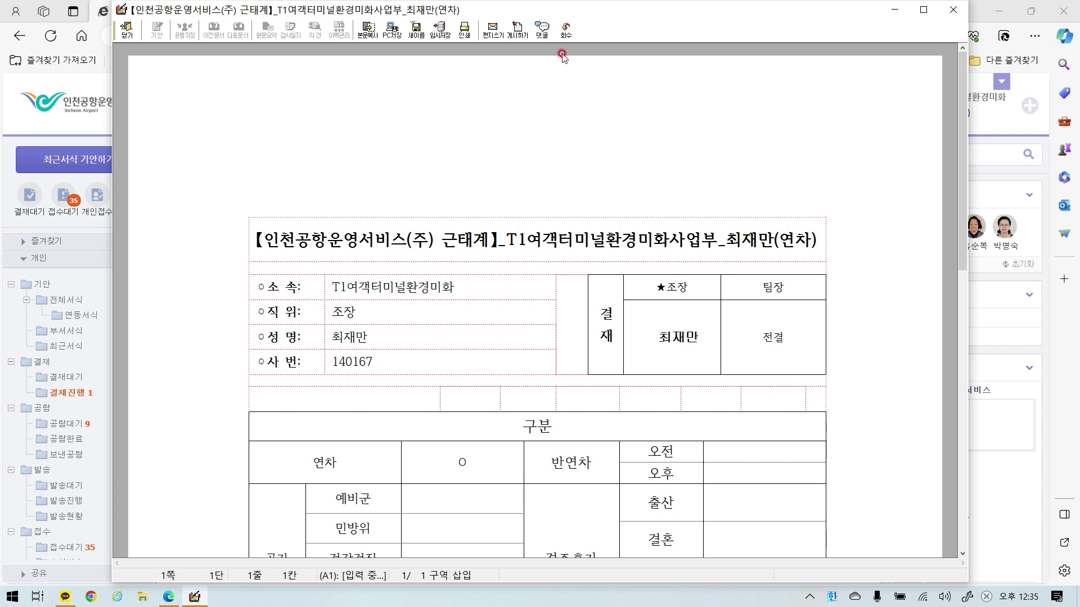
# Step: Recall (회수) the submitted annual leave document, registering an opinion, and acknowledge the notice
pyautogui.click(565, 33)
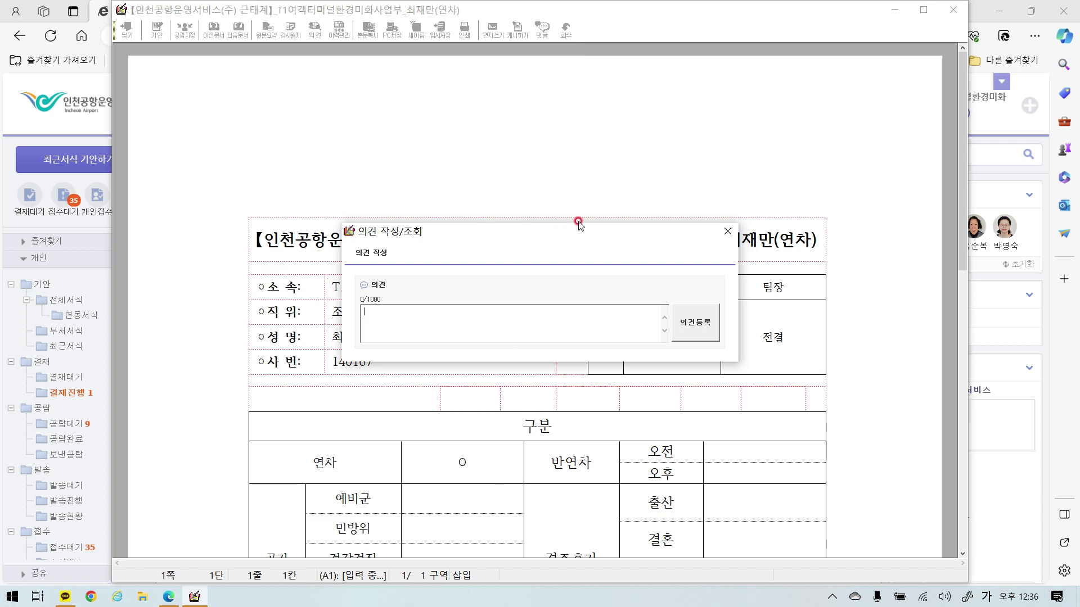
pyautogui.click(404, 326)
pyautogui.click(473, 317)
pyautogui.click(442, 317)
pyautogui.click(698, 322)
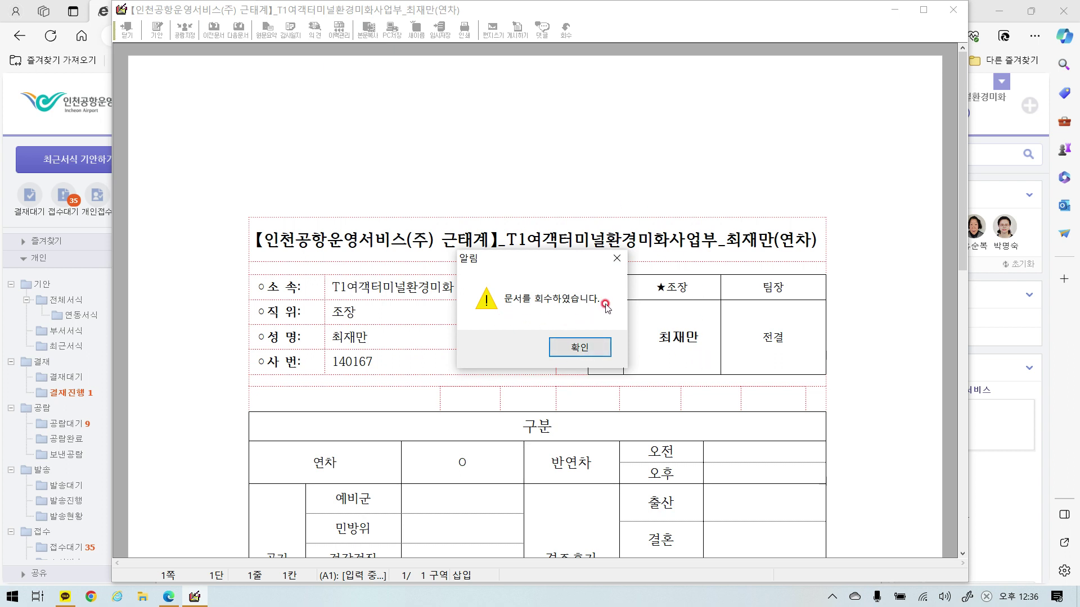
pyautogui.click(584, 344)
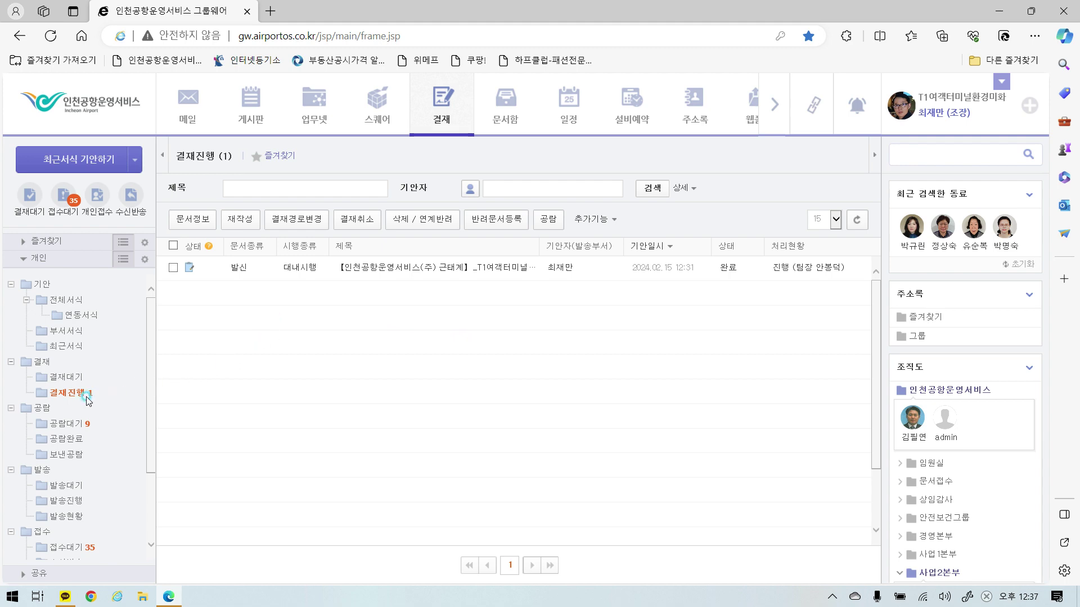
# Step: Reopen the leave document, try to recall (회수) it again with an opinion, and close its window
pyautogui.click(427, 268)
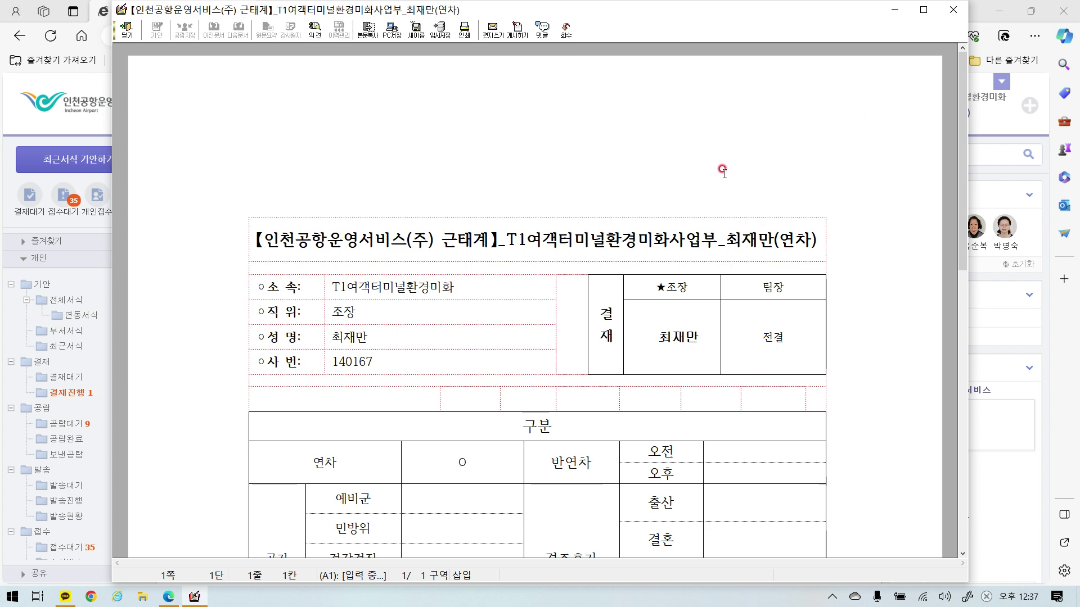
pyautogui.scroll(-5, 799, 175)
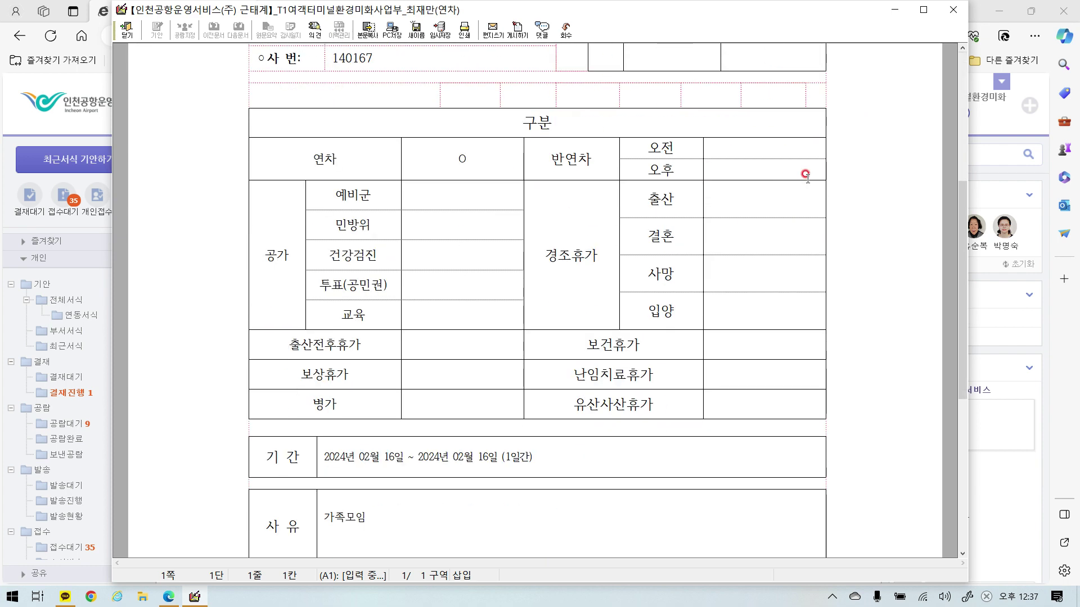
pyautogui.scroll(5, 806, 175)
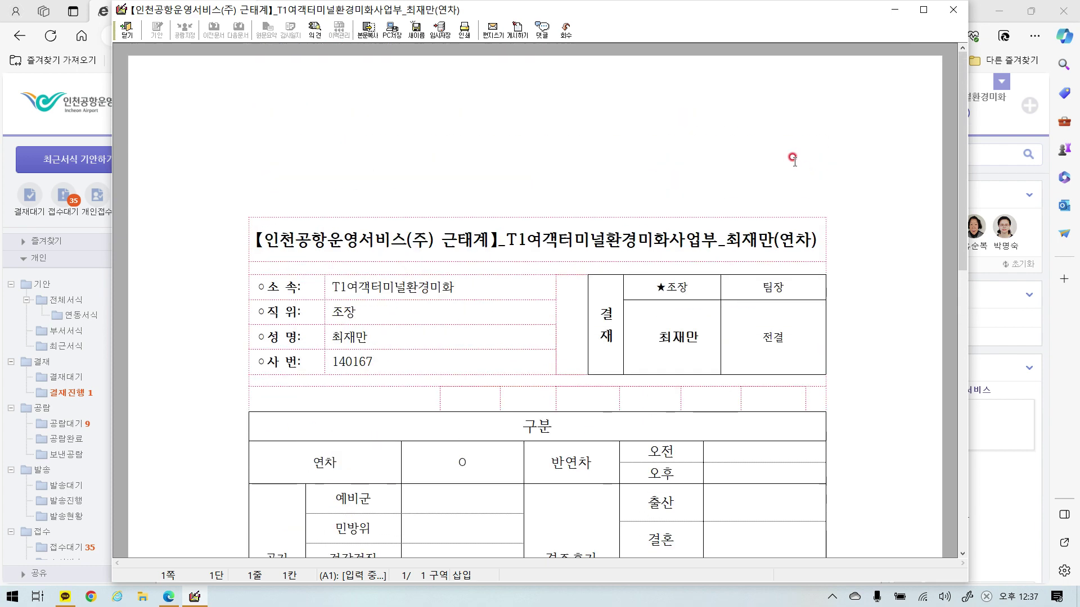
pyautogui.click(569, 31)
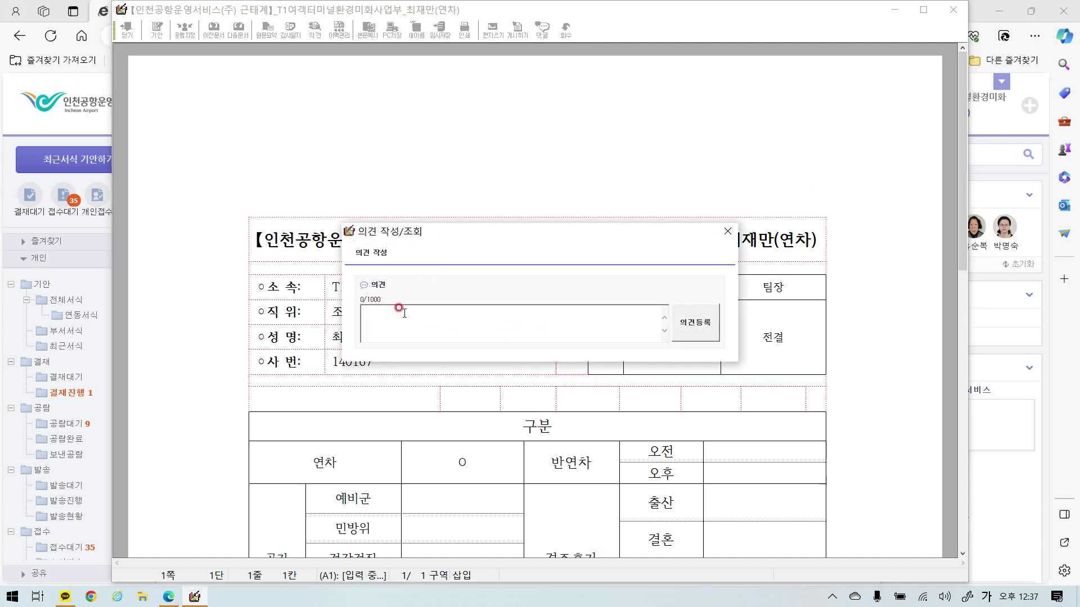
pyautogui.write('여')
pyautogui.click(695, 318)
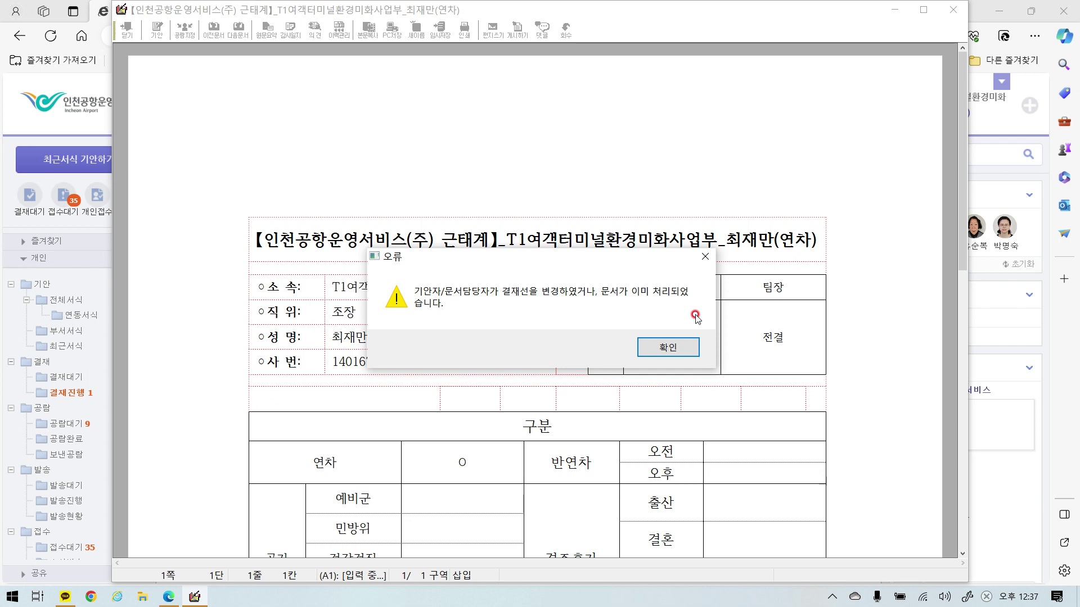
pyautogui.click(673, 345)
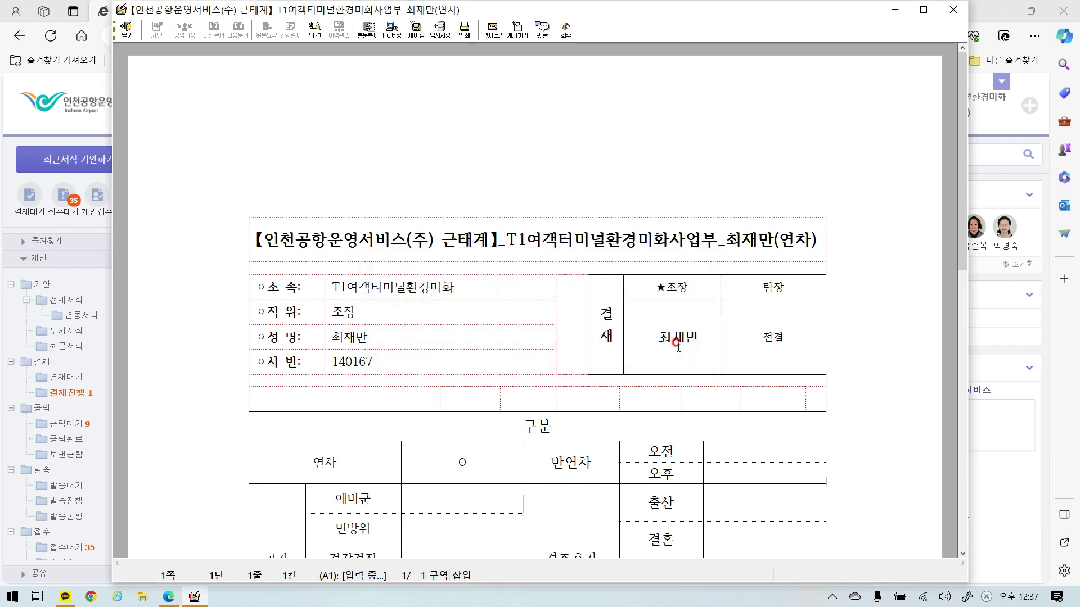
pyautogui.click(956, 11)
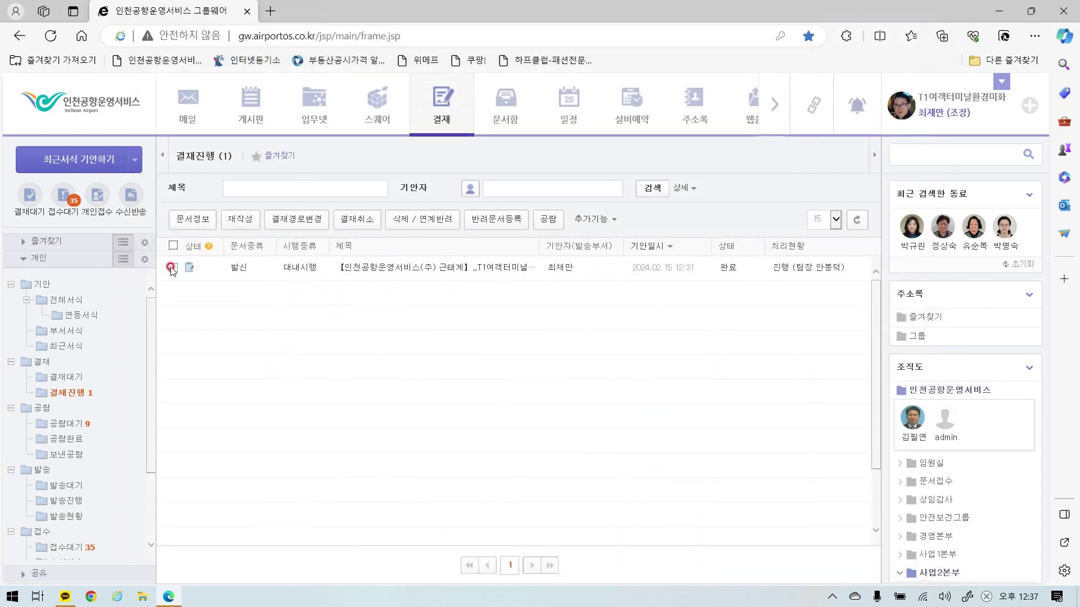
# Step: Reload the approvals-in-progress list (결재진행) by way of the pending list (결재대기) to check the leave document's status
pyautogui.click(667, 341)
pyautogui.click(77, 381)
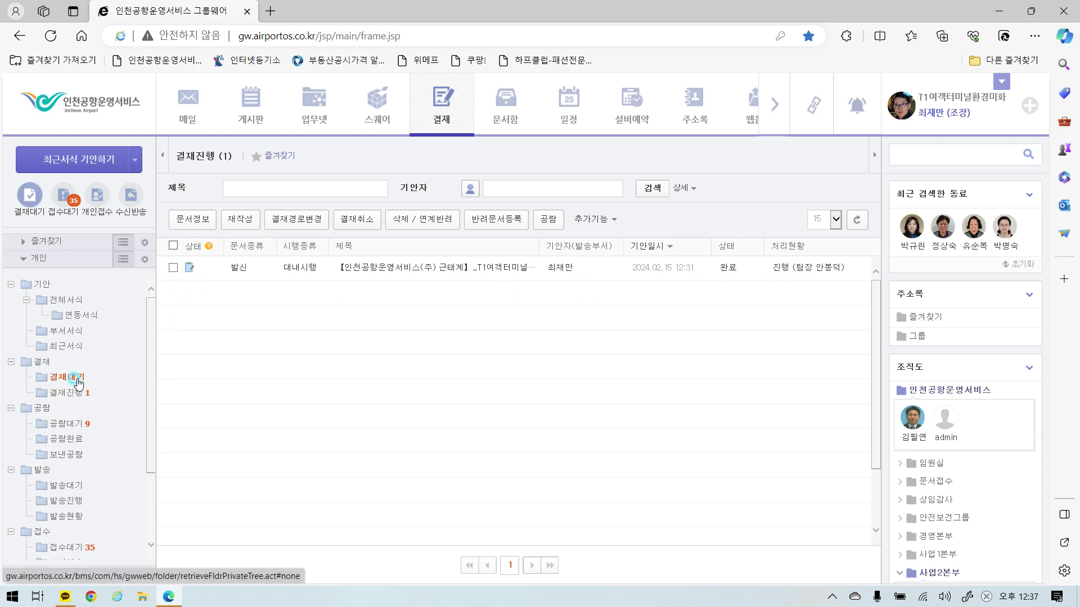
pyautogui.click(76, 394)
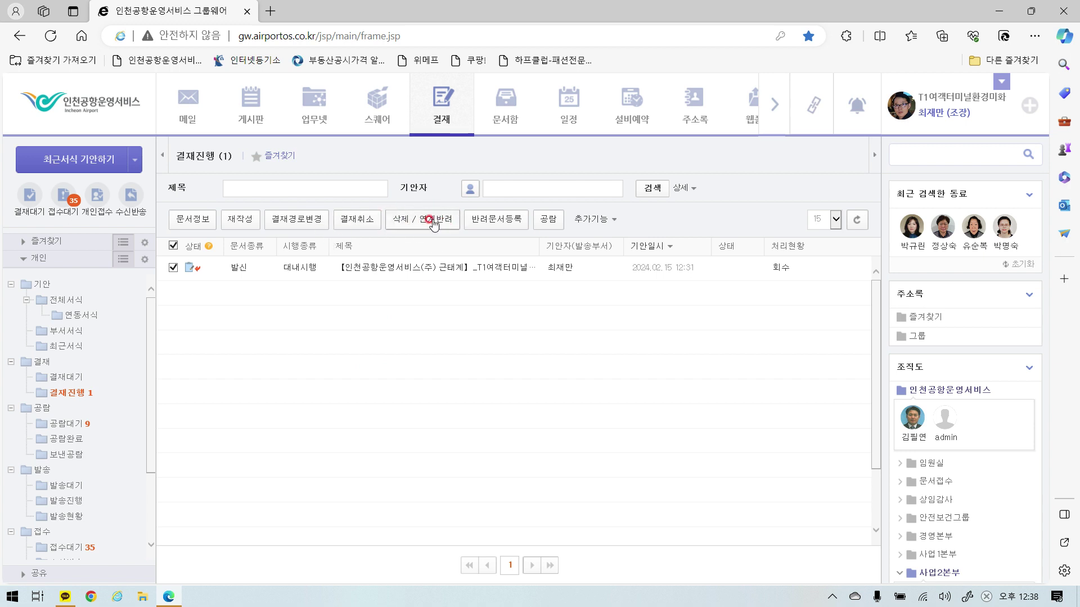
# Step: Delete the recalled leave document from the approvals-in-progress list with the deletion comment "연차신청일자 오류"
pyautogui.click(413, 224)
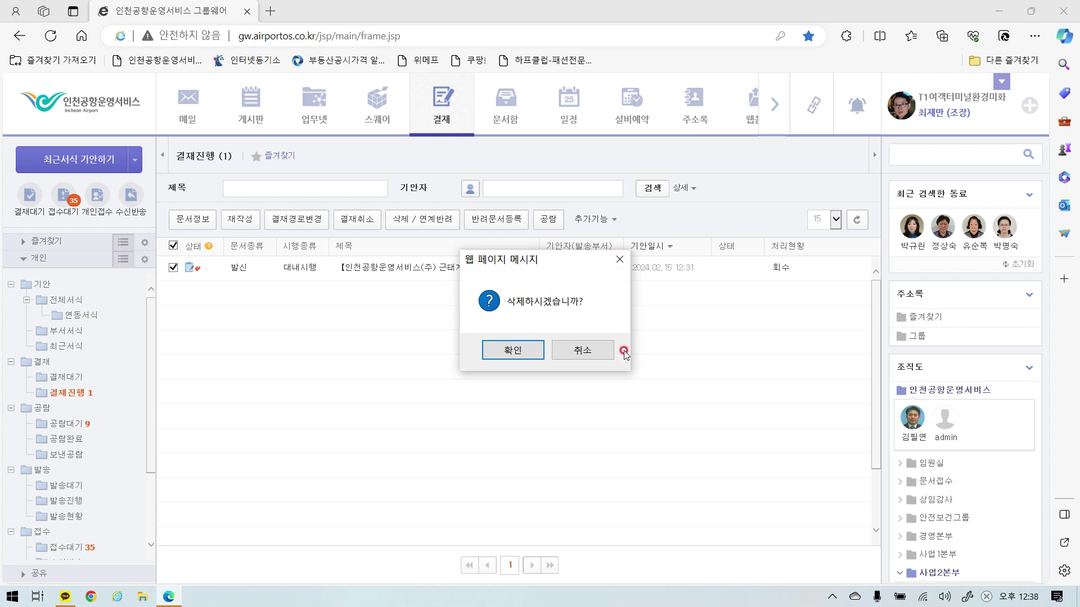
pyautogui.click(522, 353)
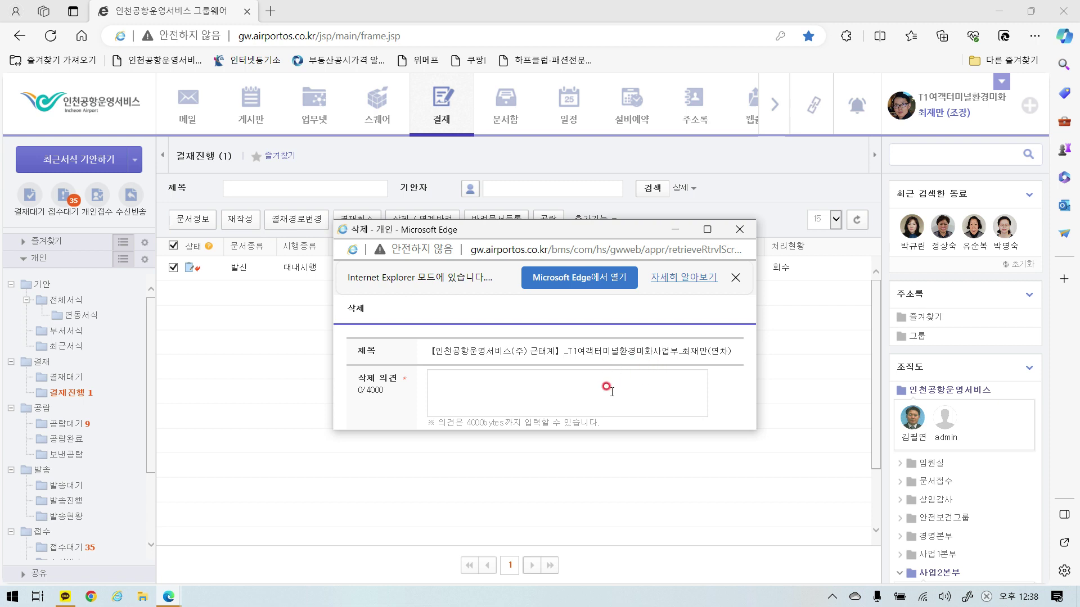
pyautogui.click(491, 394)
pyautogui.click(735, 278)
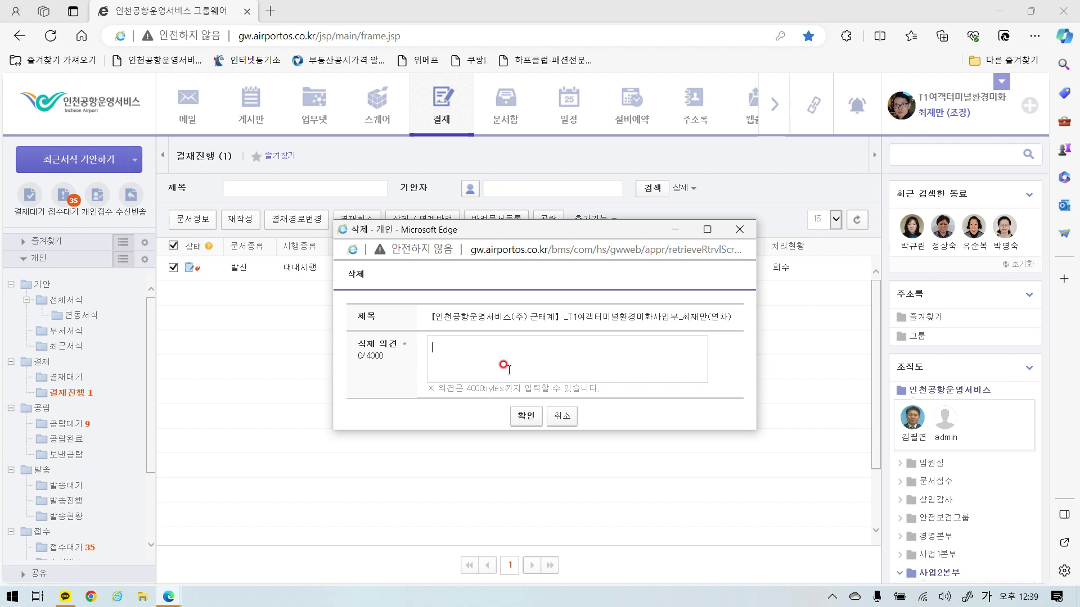
pyautogui.write('ㄴㅊㅏㅅㅣㄴㅊㅓㅇㅇㅣㅈㅏ ㅇㅗㄹㅠ')
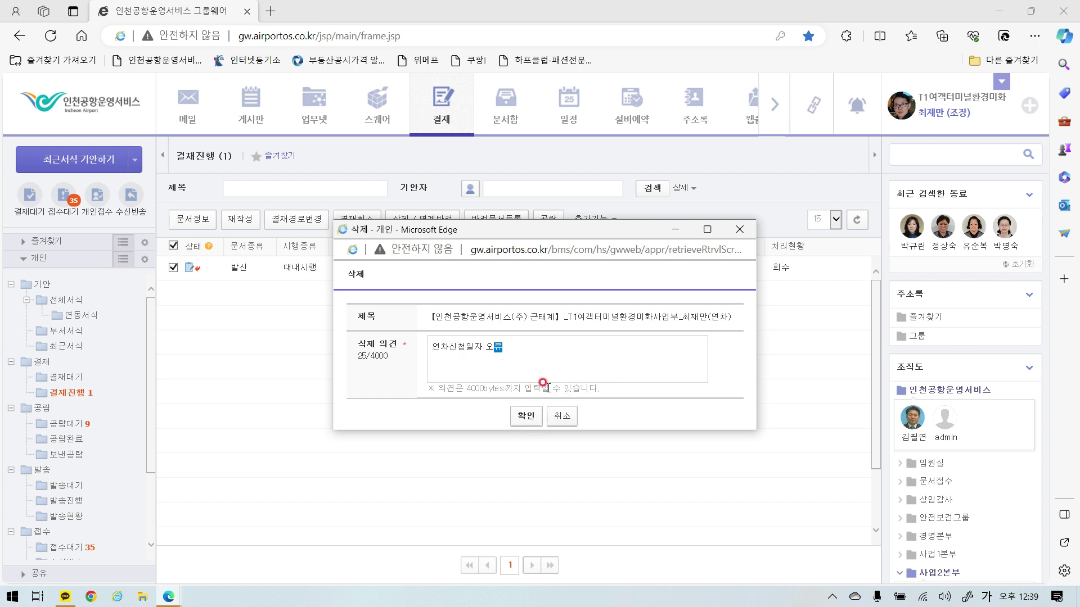
pyautogui.click(527, 416)
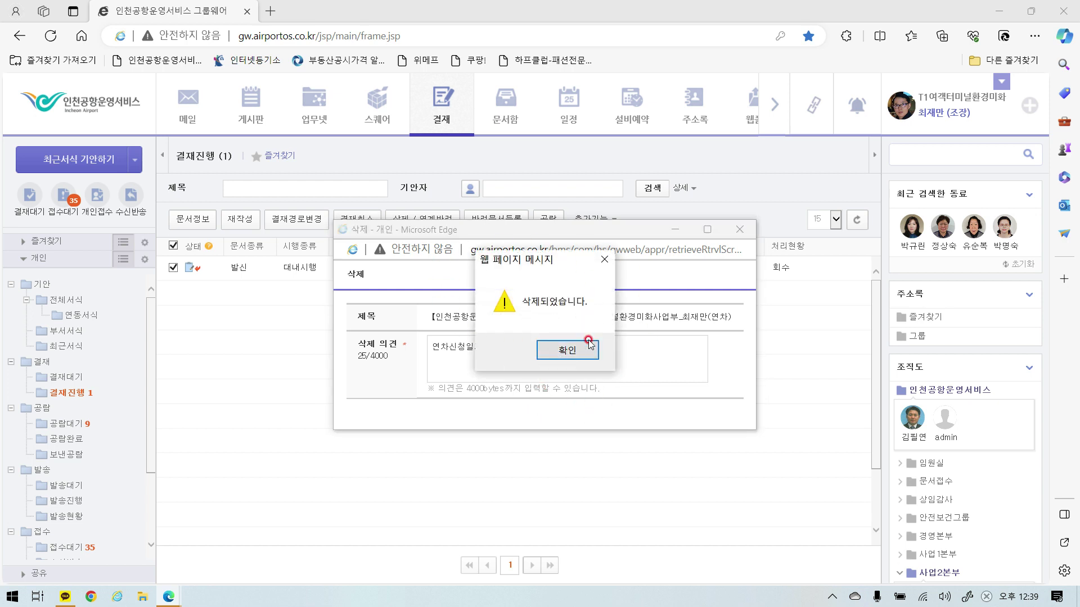
pyautogui.click(573, 350)
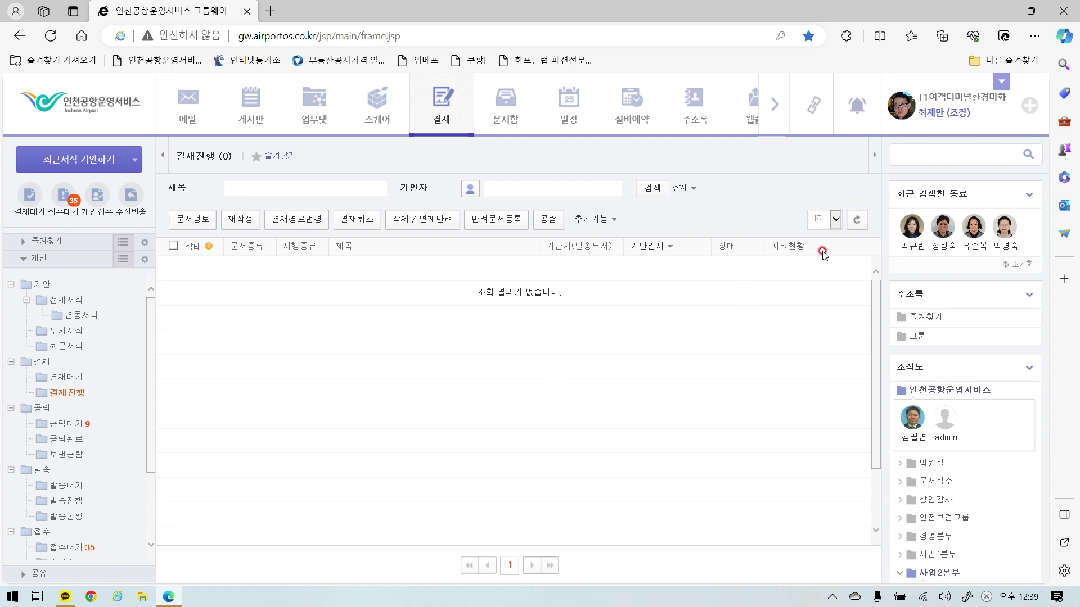
# Step: Switch to ERP-iU Web in a maximized window, open 휴가신청 under 근태관리, and query the 2024 leave list
pyautogui.click(775, 107)
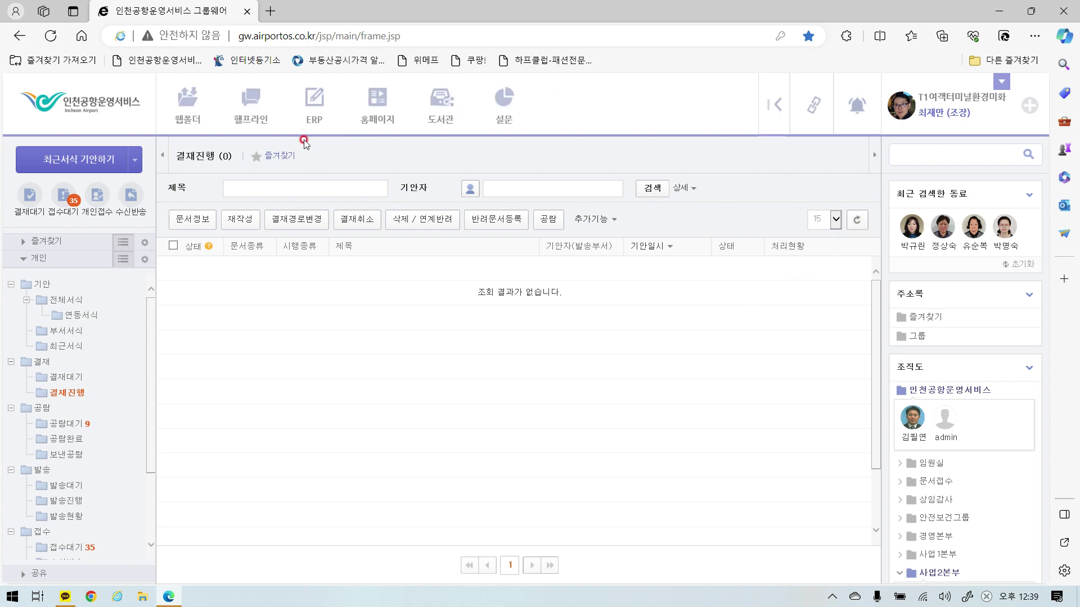
pyautogui.click(313, 105)
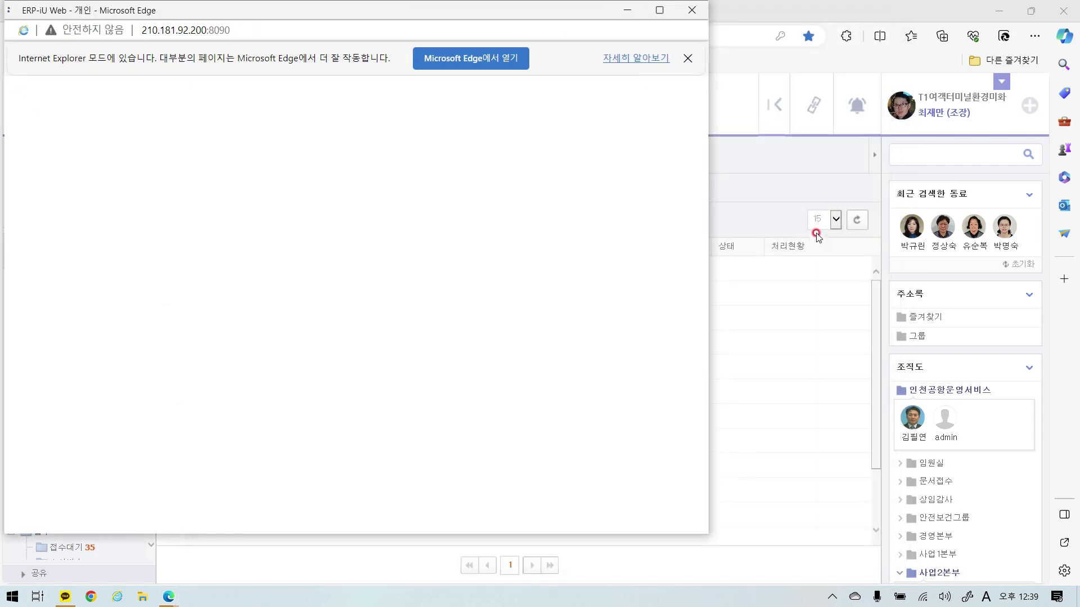
pyautogui.click(665, 21)
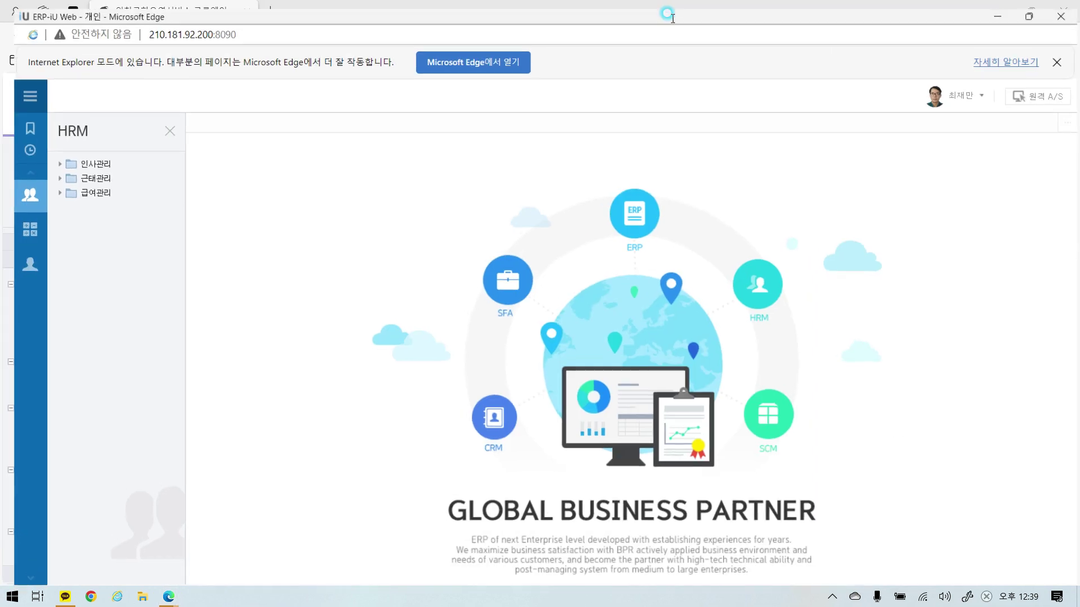
pyautogui.click(1061, 58)
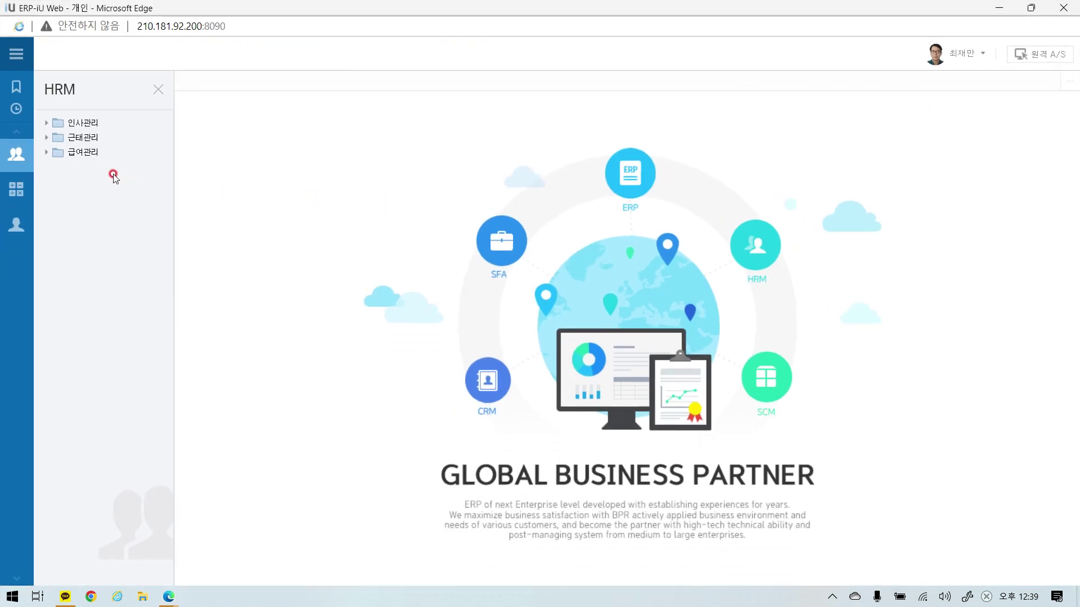
pyautogui.click(83, 137)
pyautogui.click(93, 153)
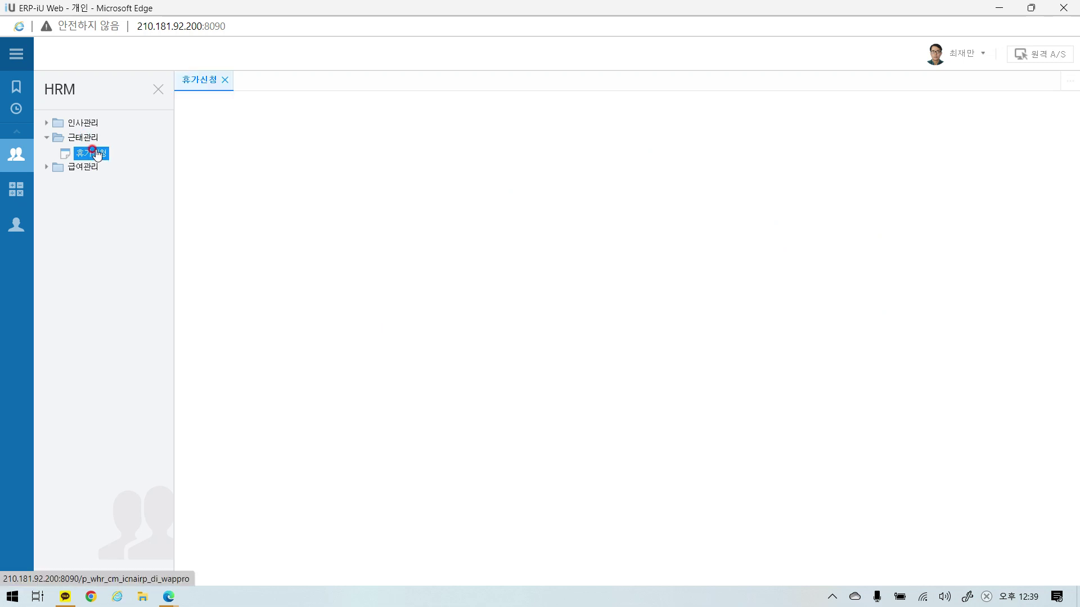
pyautogui.click(919, 144)
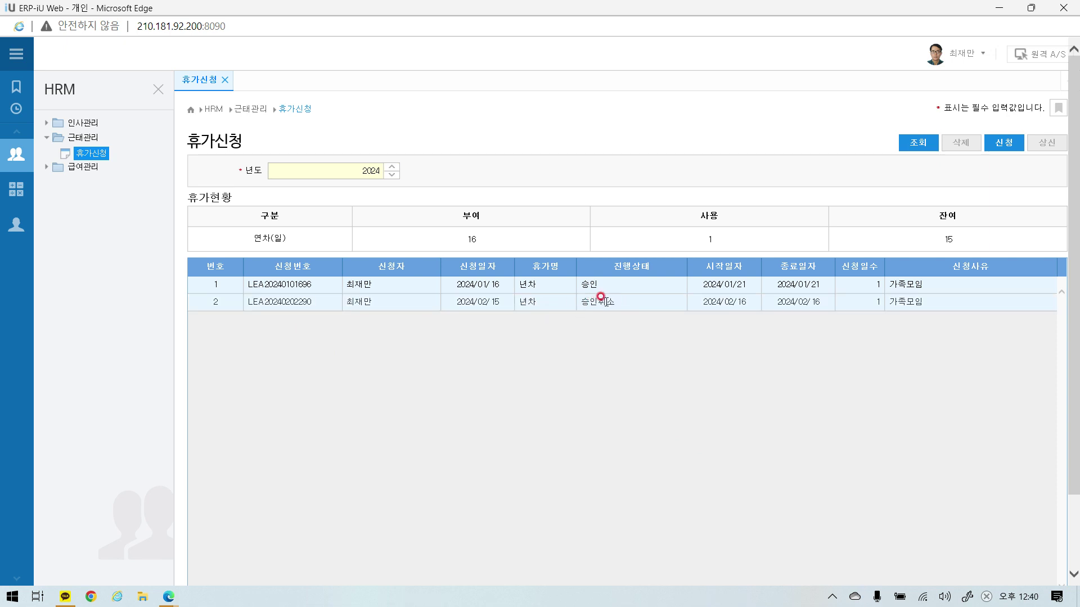
# Step: Delete the 2024/02/16 annual leave request from the ERP leave list and acknowledge the confirmation
pyautogui.click(644, 304)
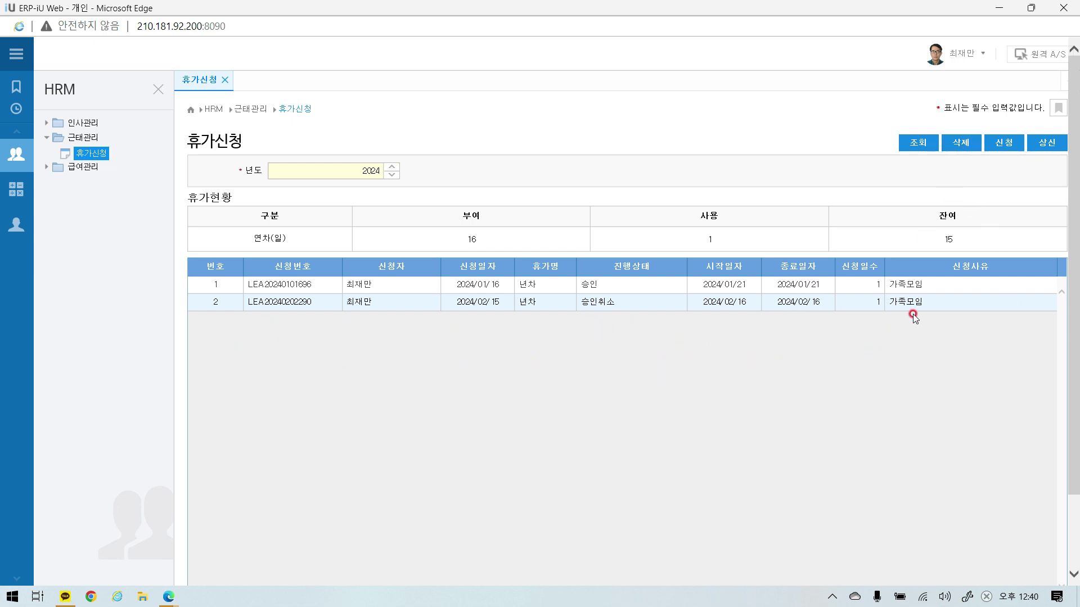
pyautogui.click(953, 142)
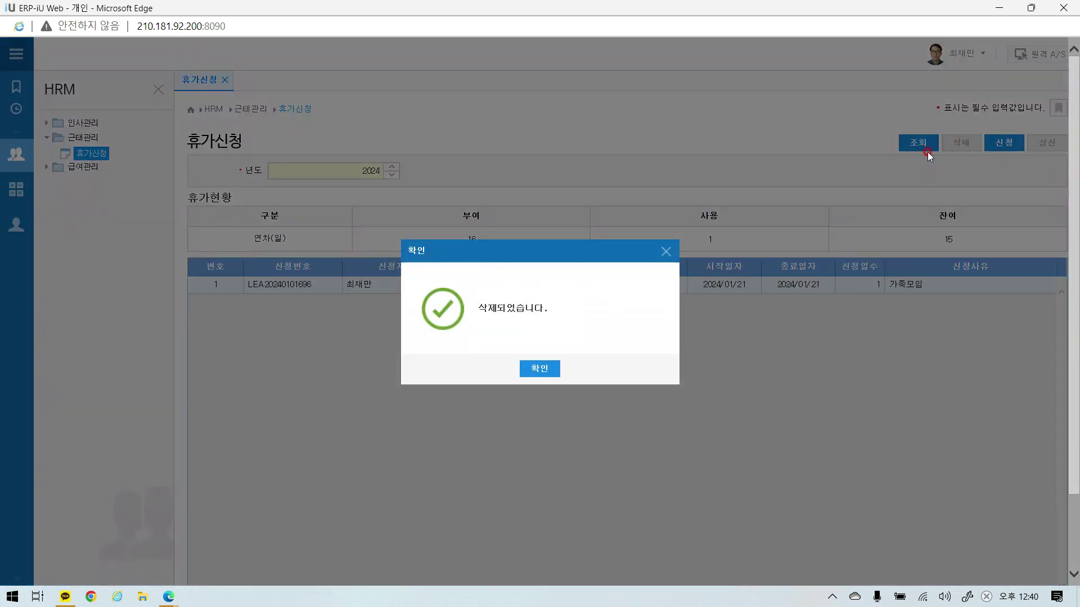
pyautogui.click(532, 368)
pyautogui.click(594, 401)
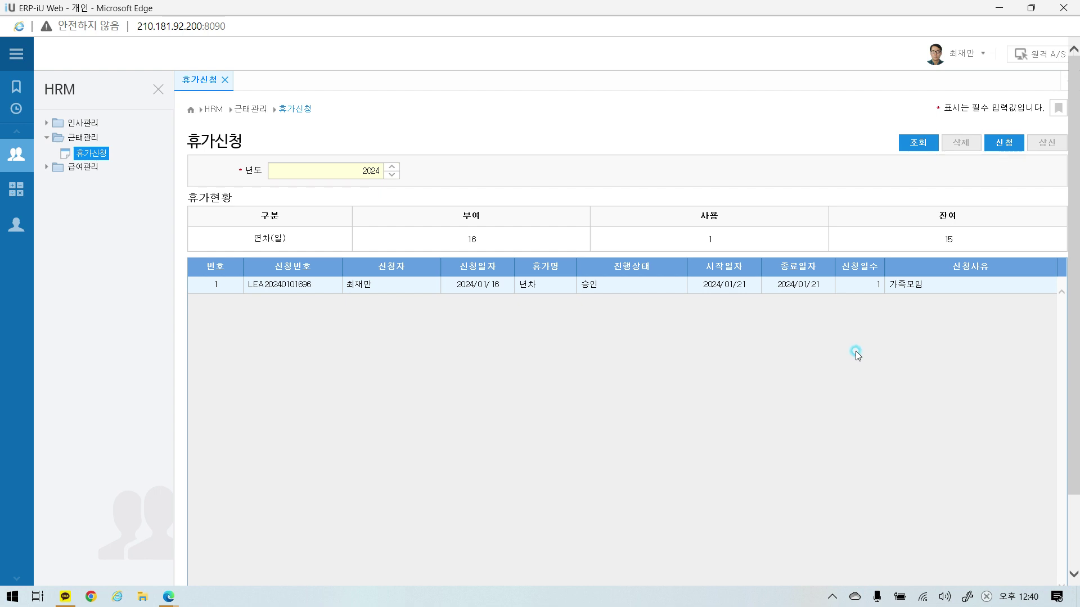
# Step: Open a new leave application and try 건강검진 and 배우자 출산 as the leave type (휴가명)
pyautogui.click(997, 146)
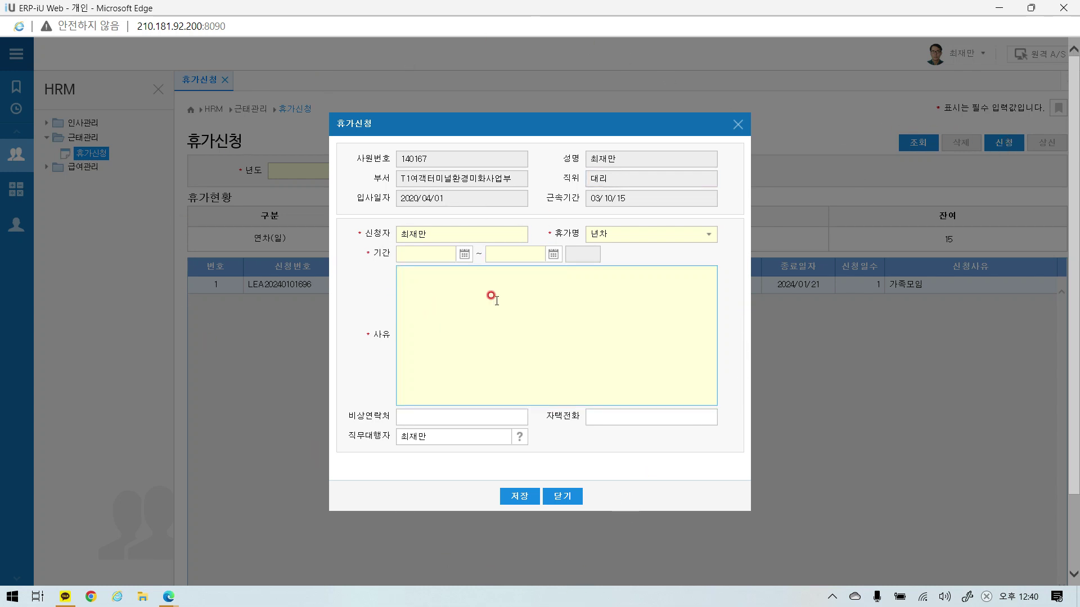
pyautogui.click(708, 238)
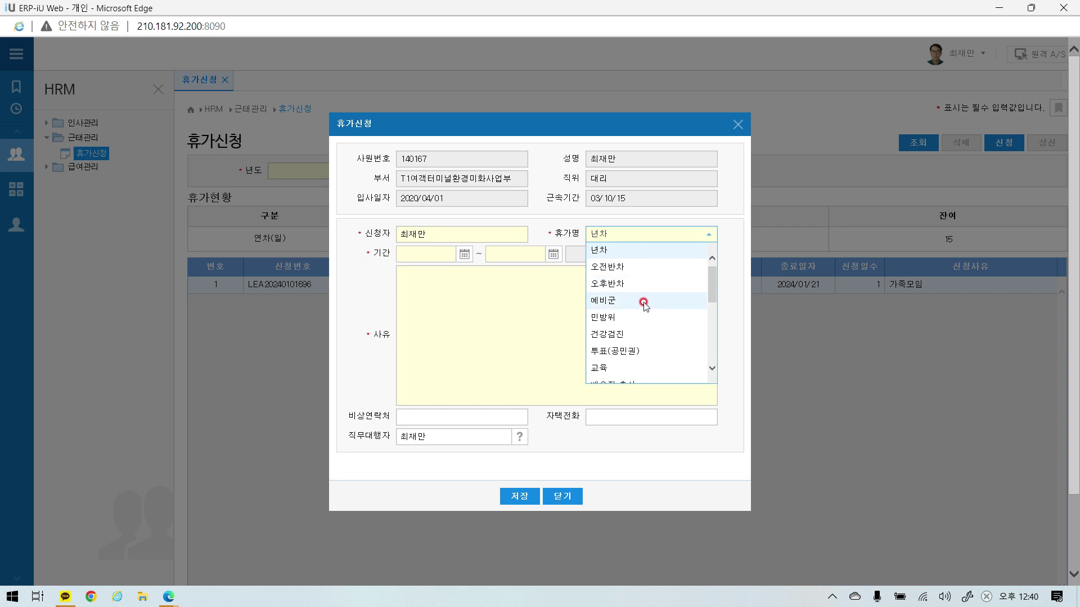
pyautogui.click(642, 336)
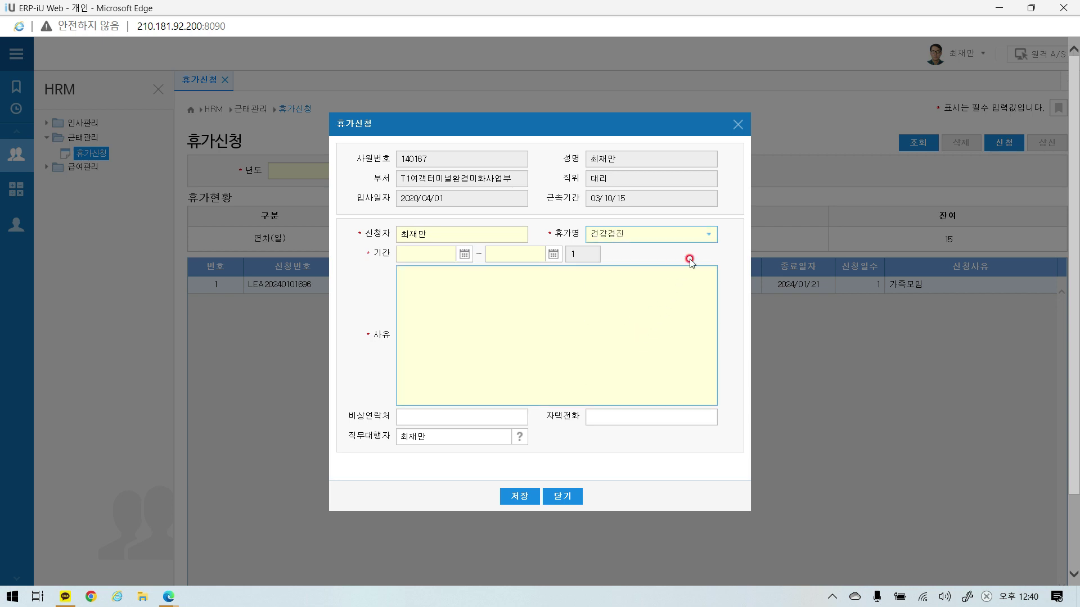
pyautogui.click(709, 234)
pyautogui.moveTo(711, 277); pyautogui.dragTo(714, 305)
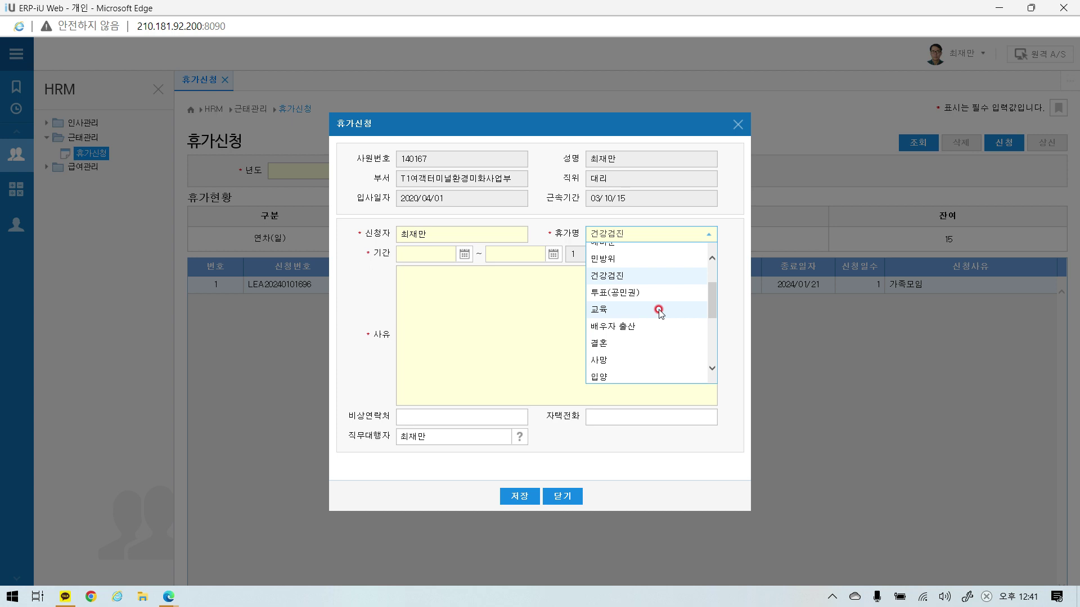
pyautogui.click(661, 334)
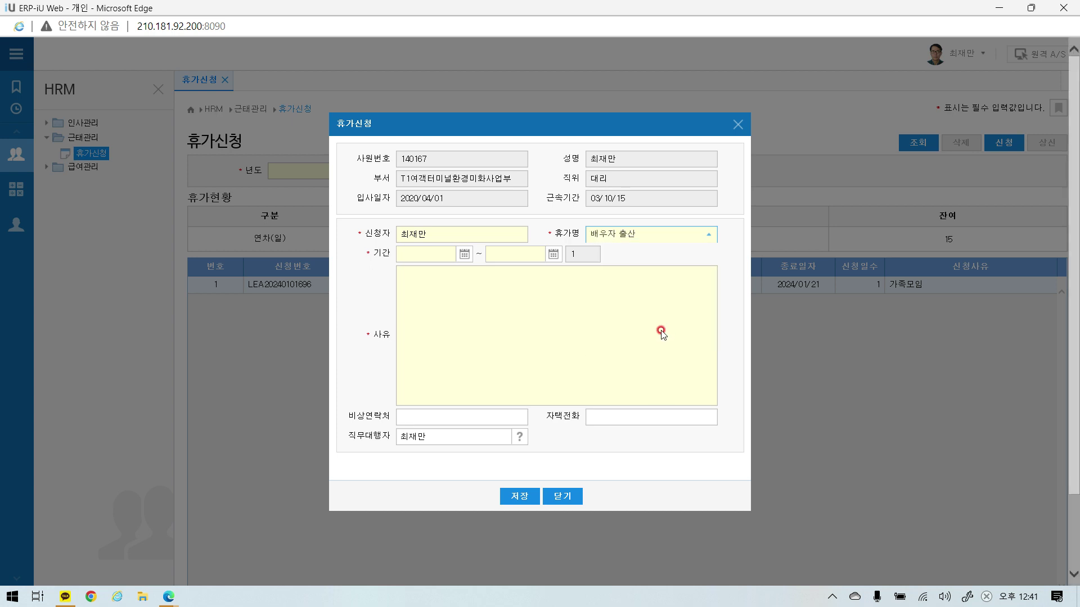
# Step: Examine all the available leave types in the 휴가명 list, down to its last entries and back to the first
pyautogui.click(707, 235)
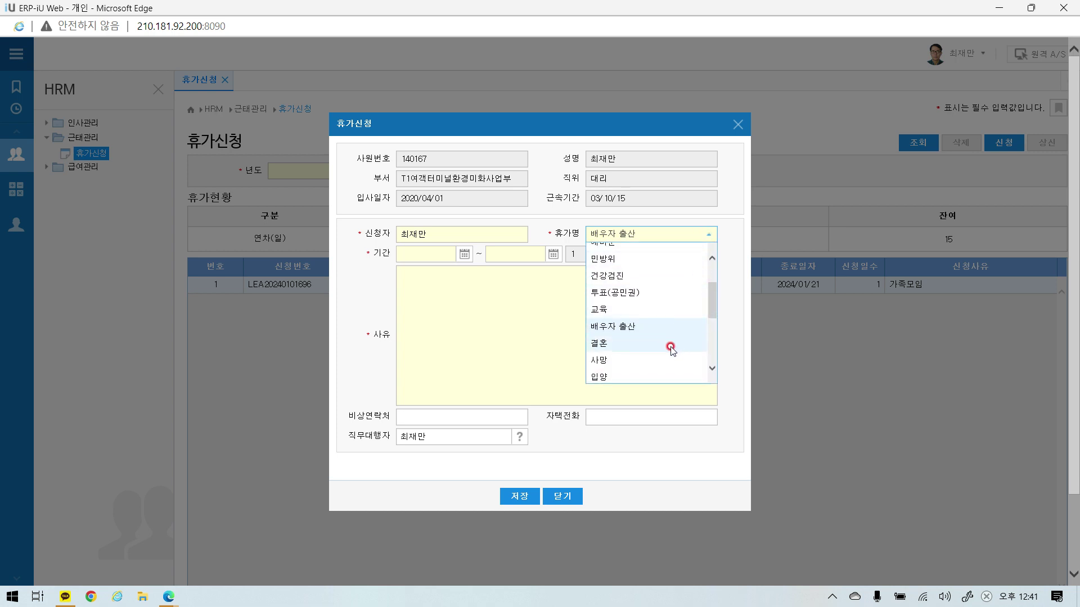
pyautogui.moveTo(712, 306); pyautogui.dragTo(713, 360)
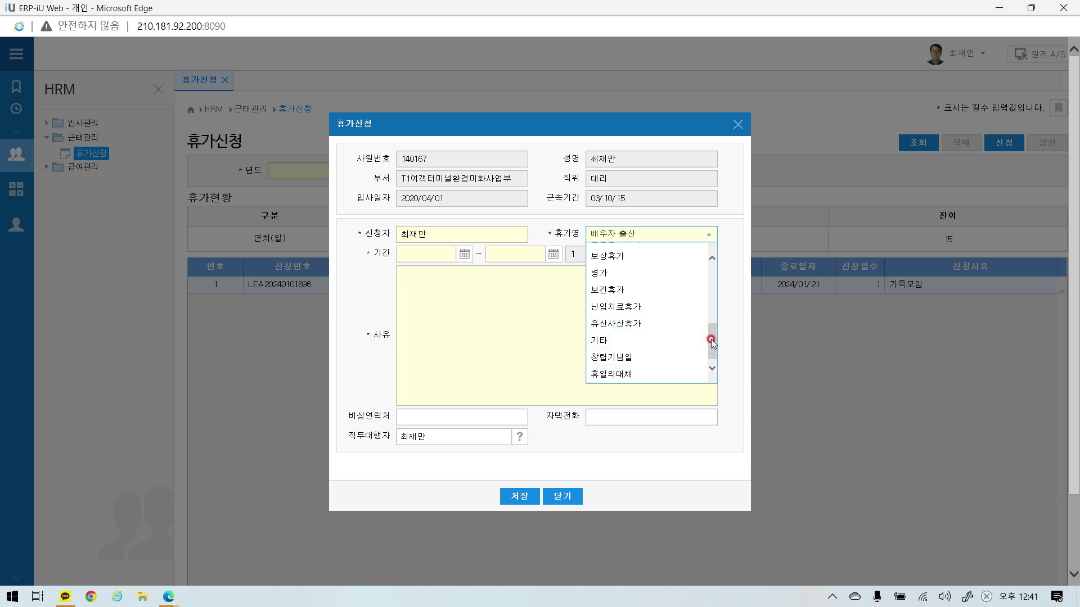
pyautogui.moveTo(711, 338); pyautogui.dragTo(722, 265)
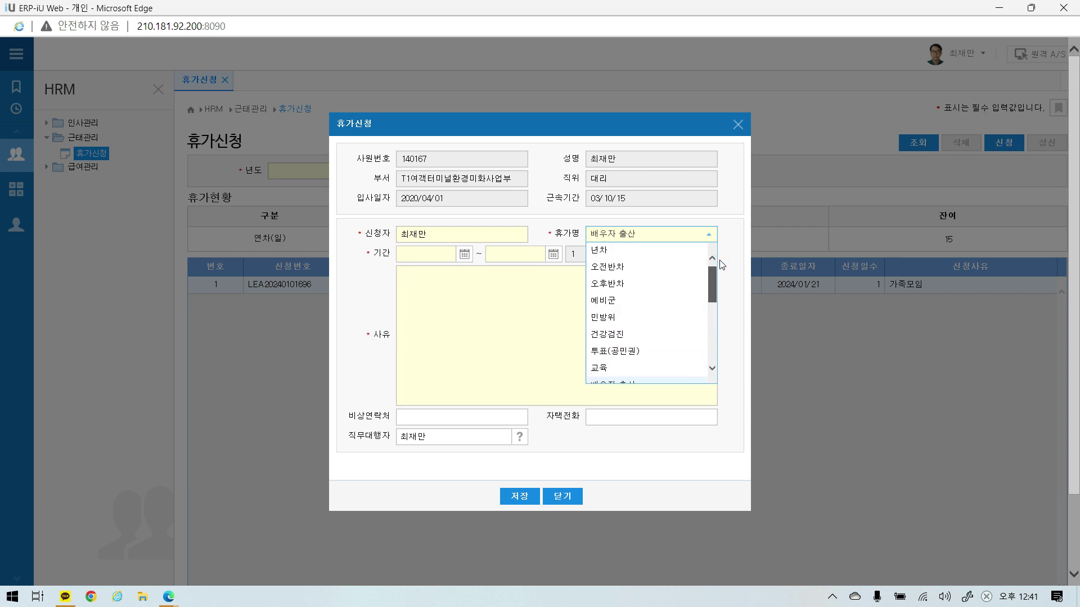
pyautogui.click(559, 229)
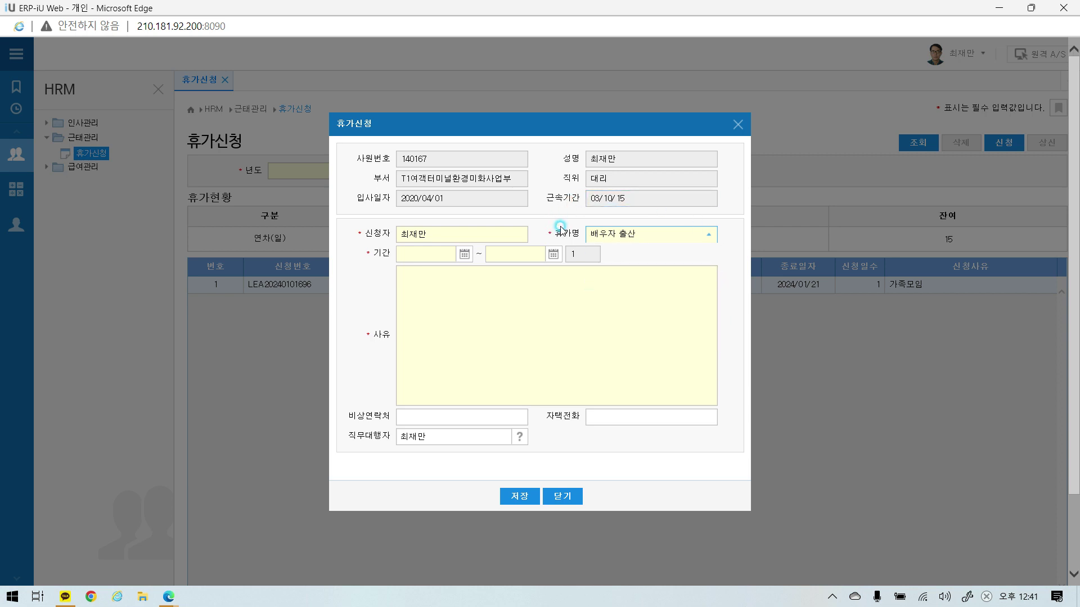
pyautogui.click(707, 235)
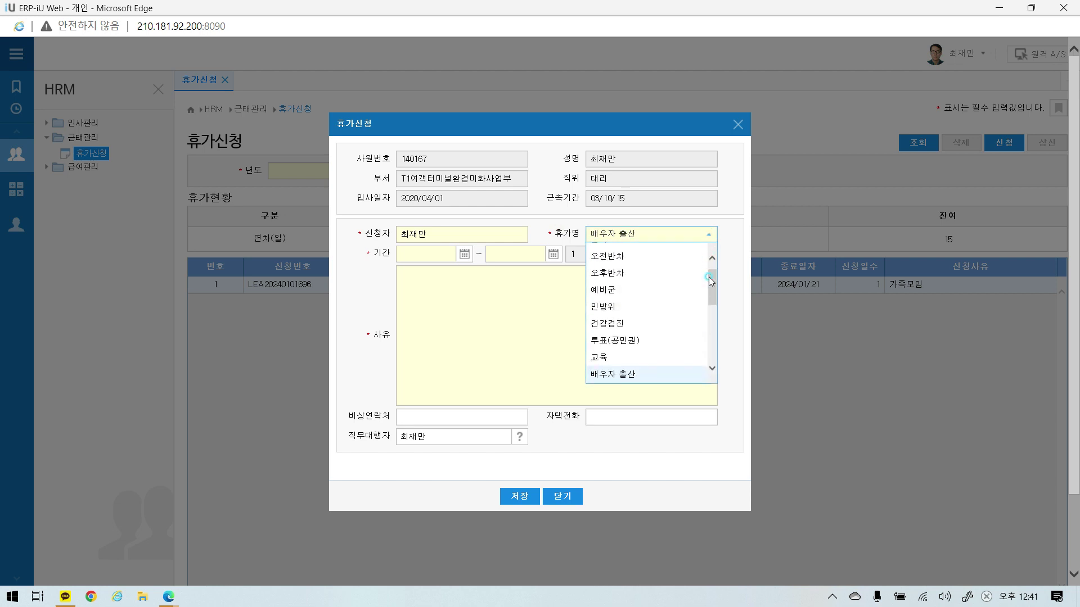
pyautogui.click(711, 258)
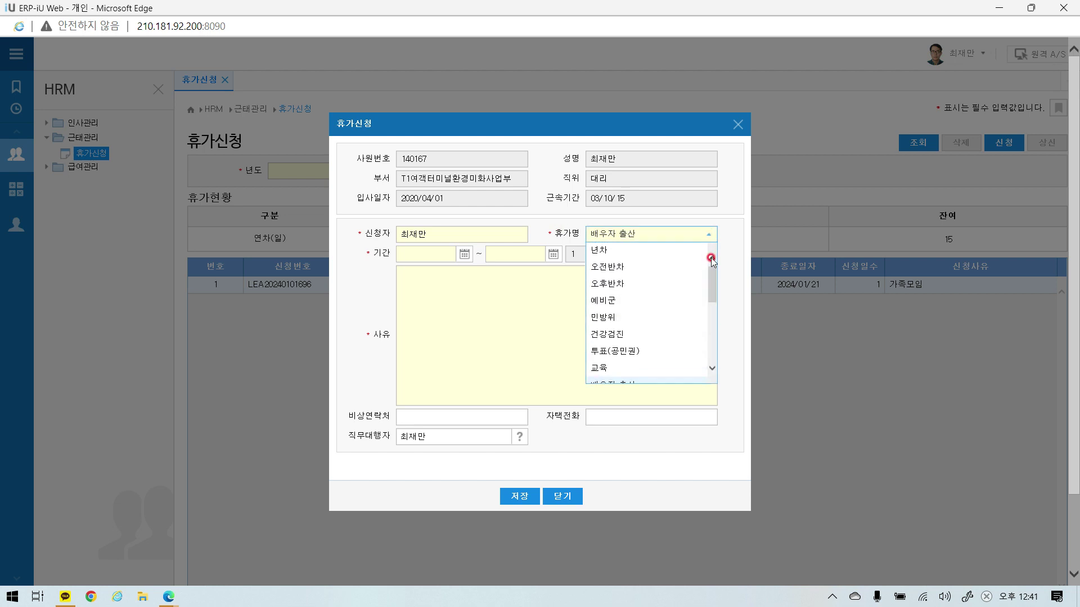
# Step: Try the half-day leave types 오전반차 and 오후반차, and close the application form without saving
pyautogui.click(682, 268)
pyautogui.click(707, 234)
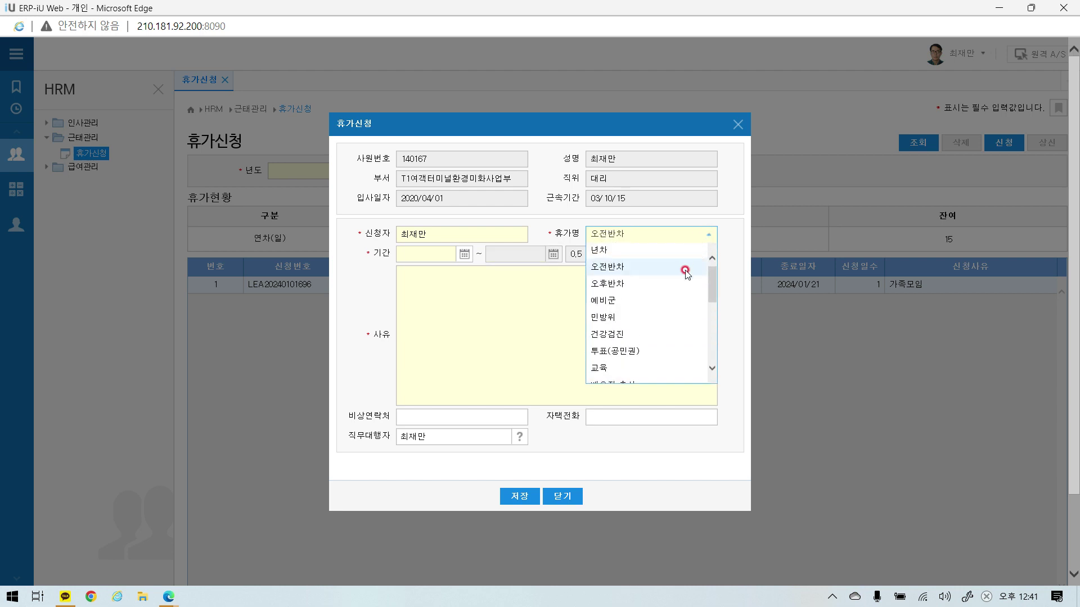
pyautogui.click(681, 283)
pyautogui.click(707, 235)
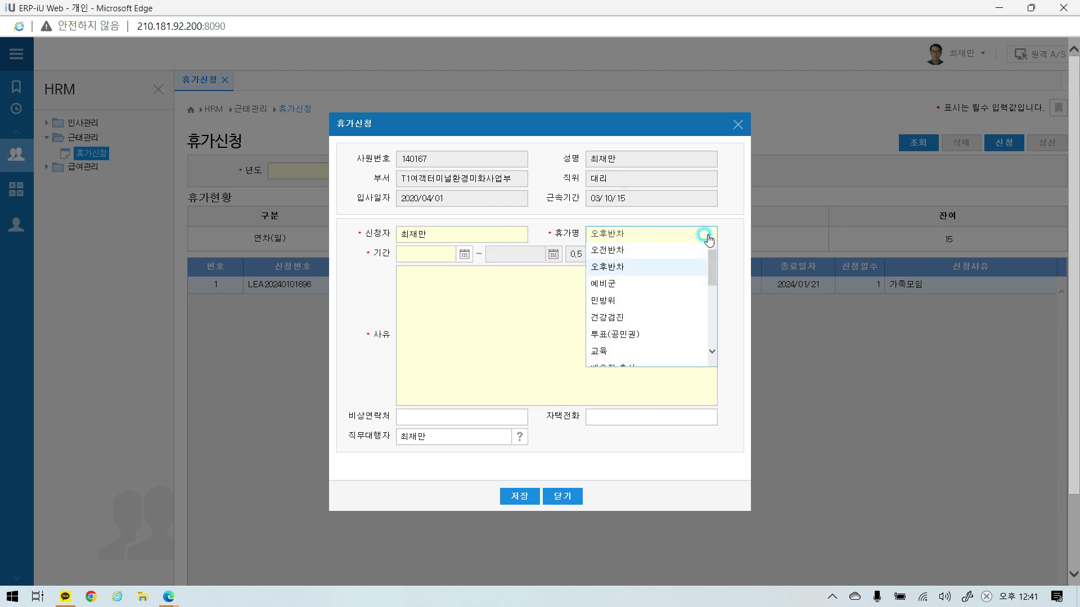
pyautogui.click(707, 235)
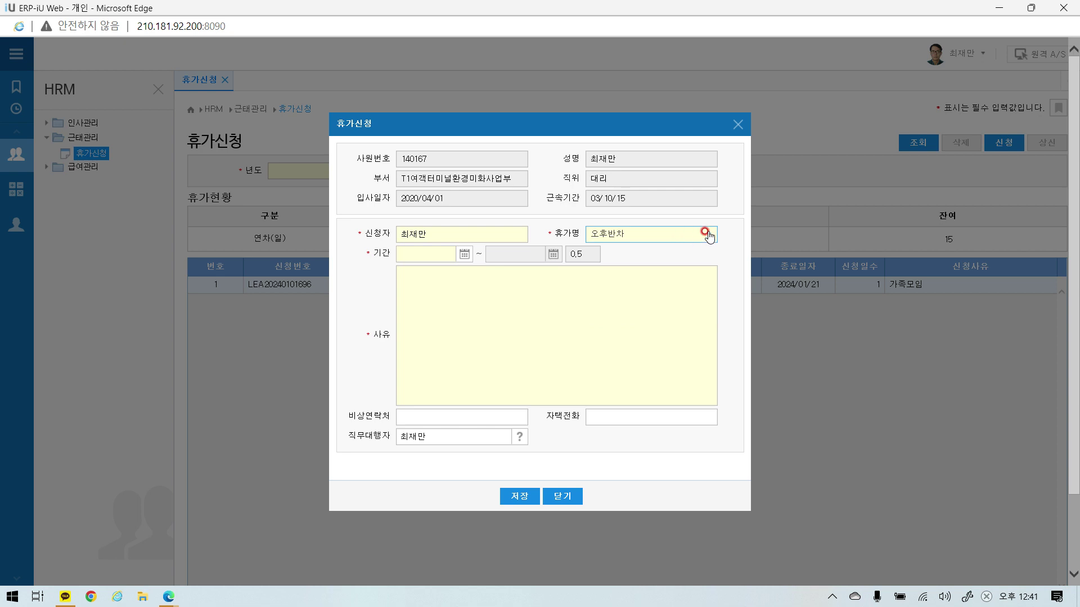
pyautogui.click(563, 497)
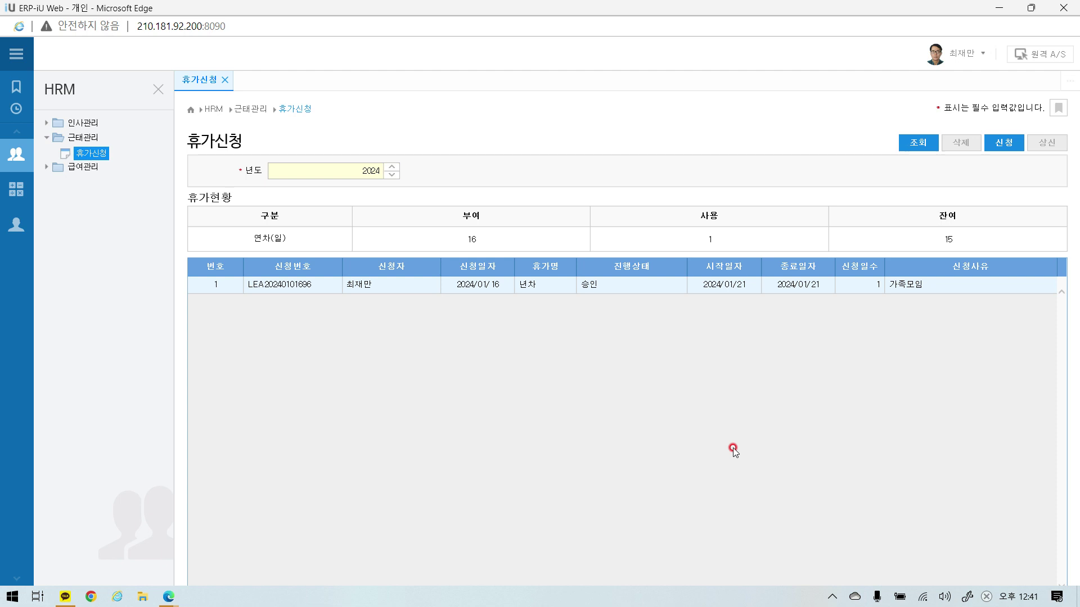
pyautogui.click(836, 600)
pyautogui.click(824, 574)
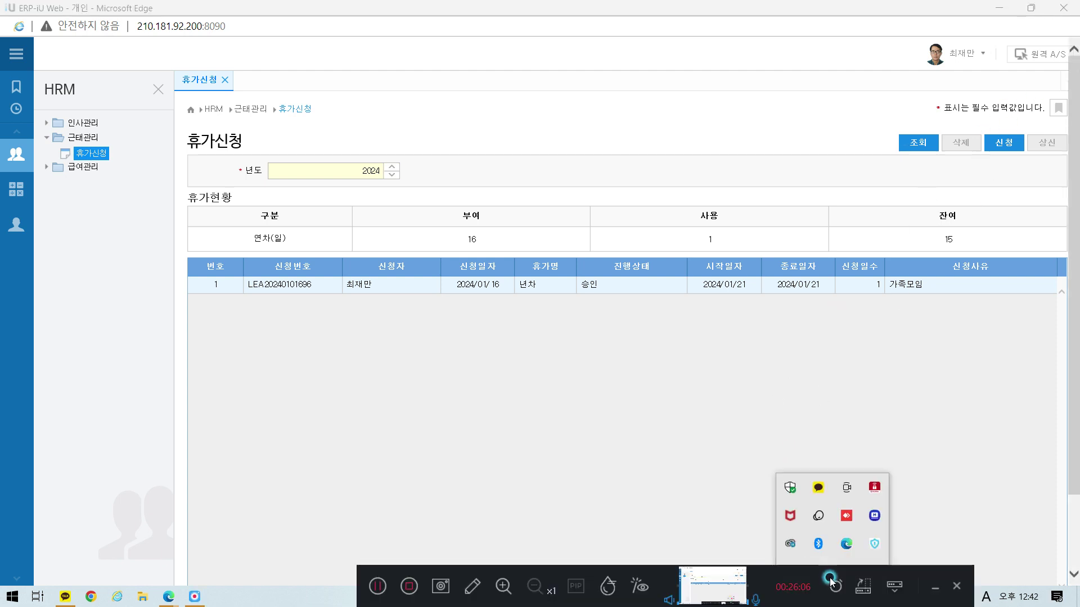